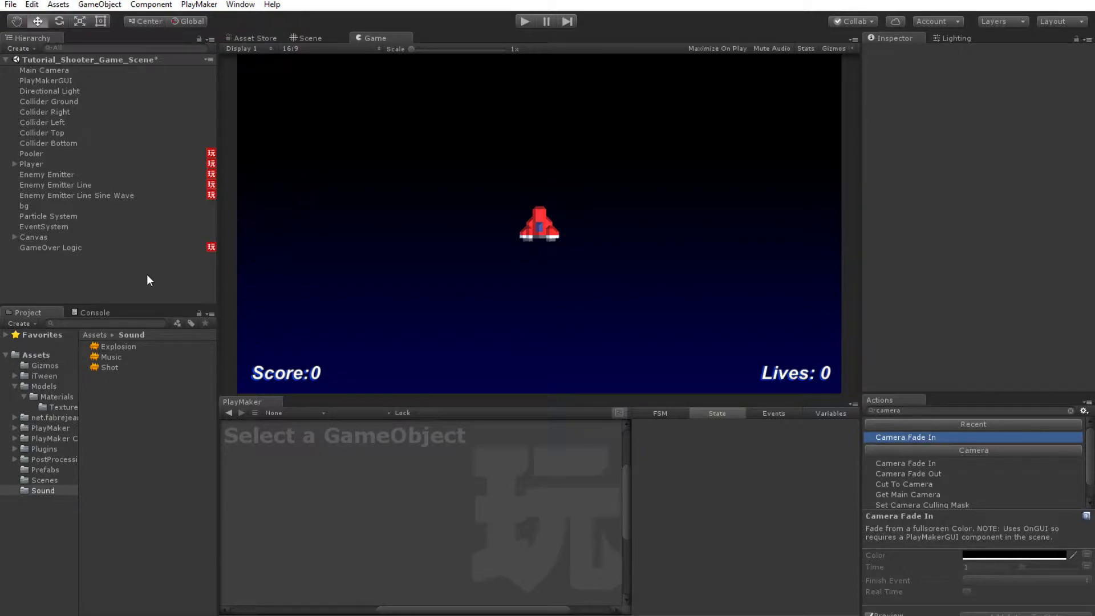
- Inspect the Explosion, Shot and Music audio clips in the Sound folder
click(133, 348)
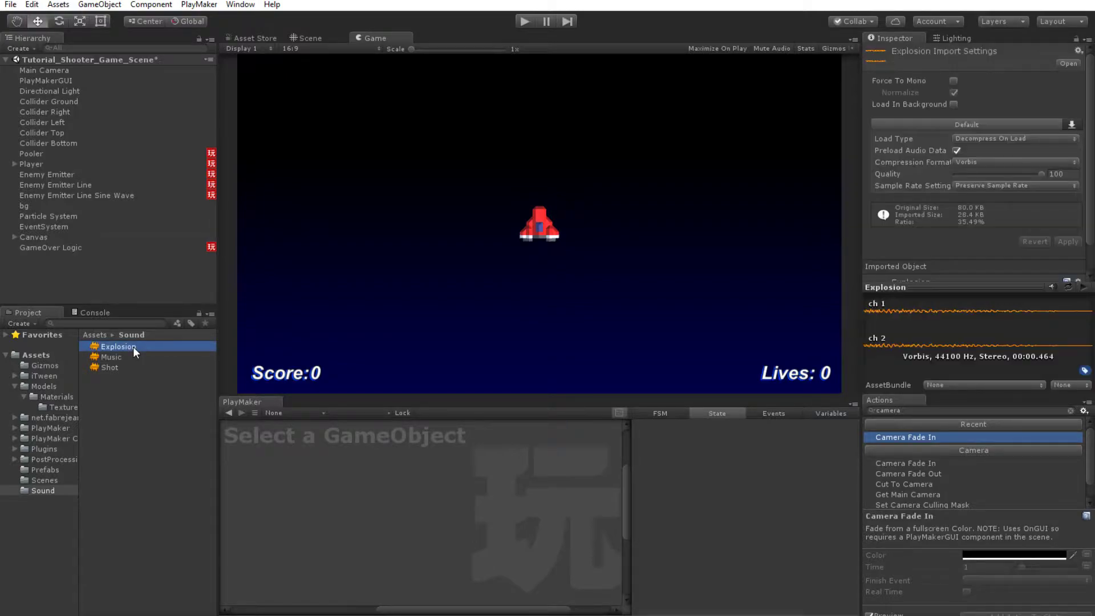
click(116, 372)
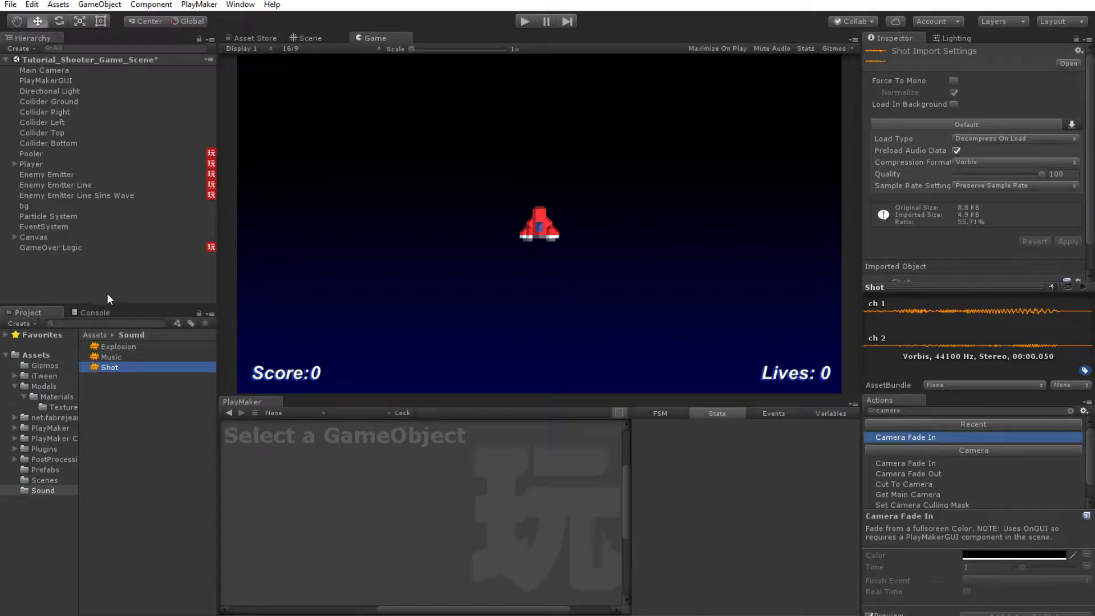
click(114, 355)
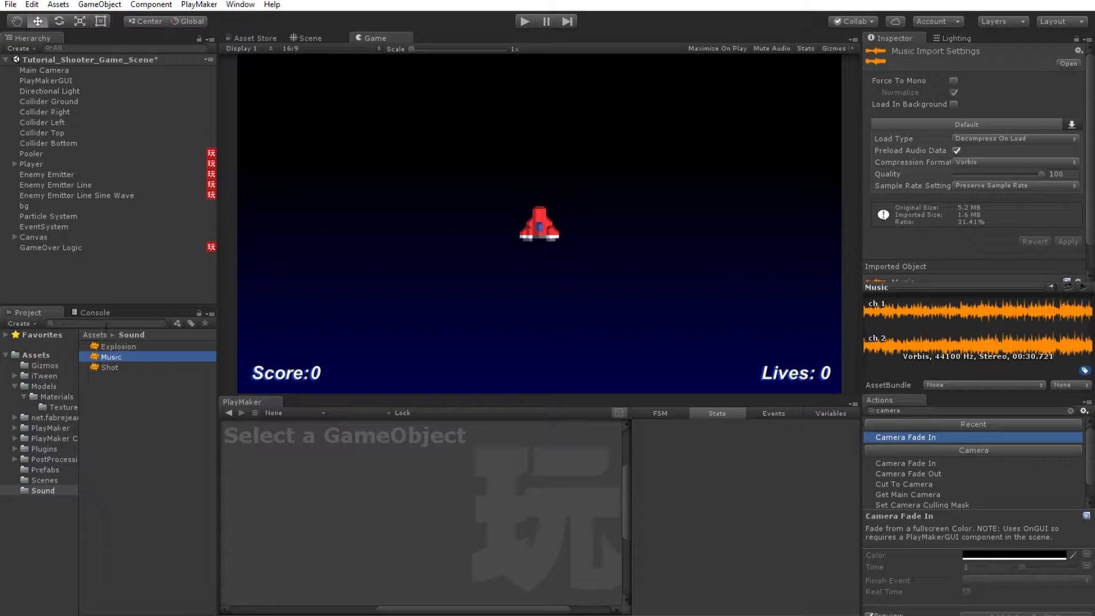
click(68, 280)
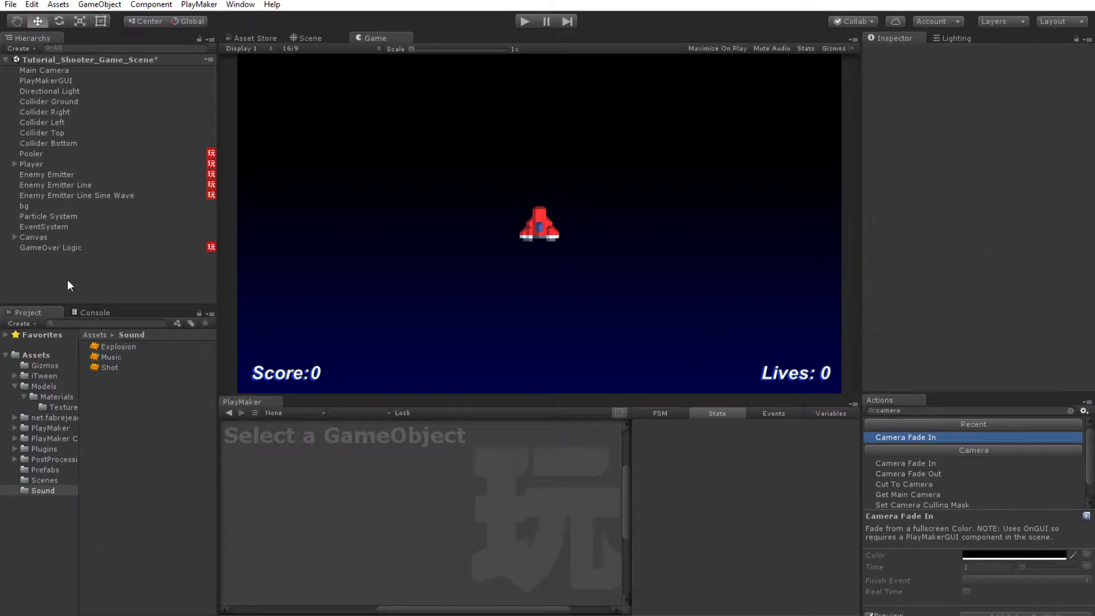
- Create an empty game object in the scene and name it Music
right_click(33, 272)
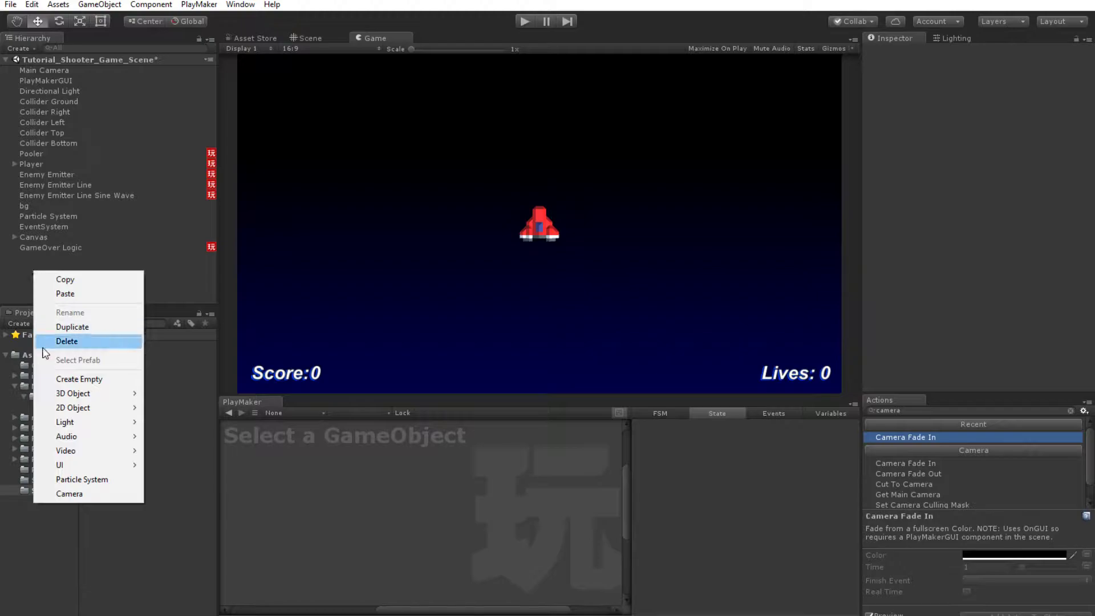
click(72, 380)
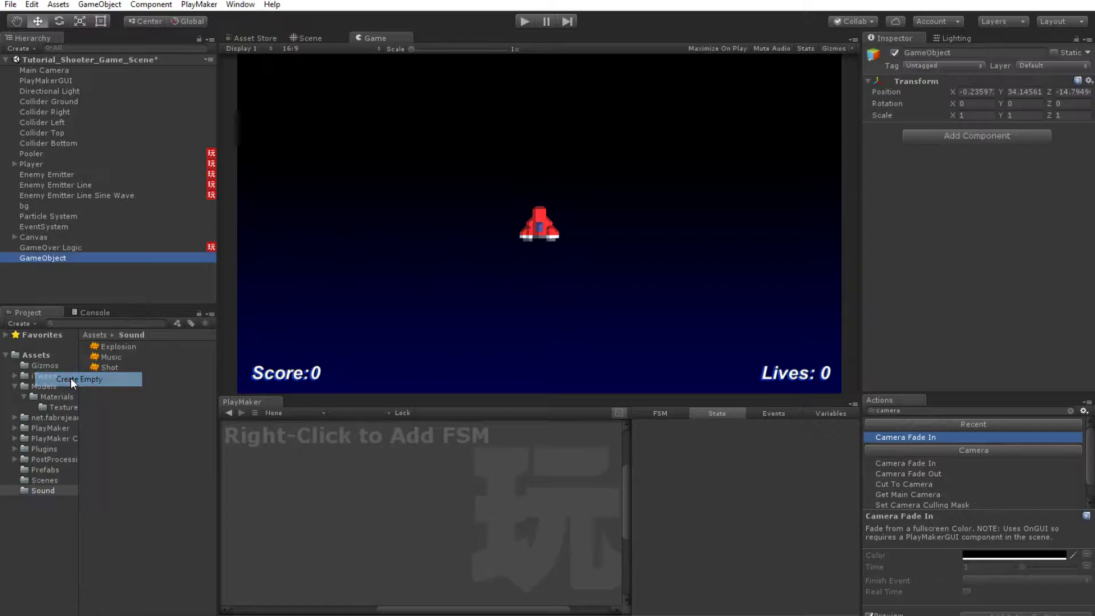
click(958, 52)
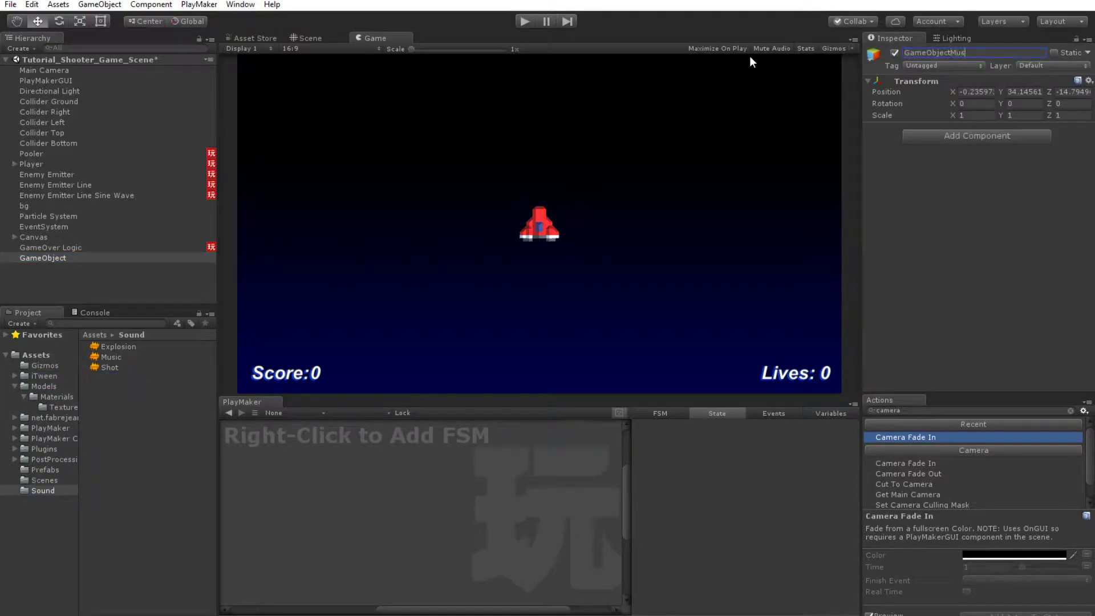
key(BackSpace)
key(BackSpace)
key(BackSpace)
key(BackSpace)
key(BackSpace)
key(BackSpace)
key(BackSpace)
key(BackSpace)
key(BackSpace)
key(BackSpace)
text(Music)
key(Return)
- Set the Music object's position to 0 on X, Y and Z
click(985, 92)
text(0)
key(Tab)
text(0)
key(Tab)
text(0)
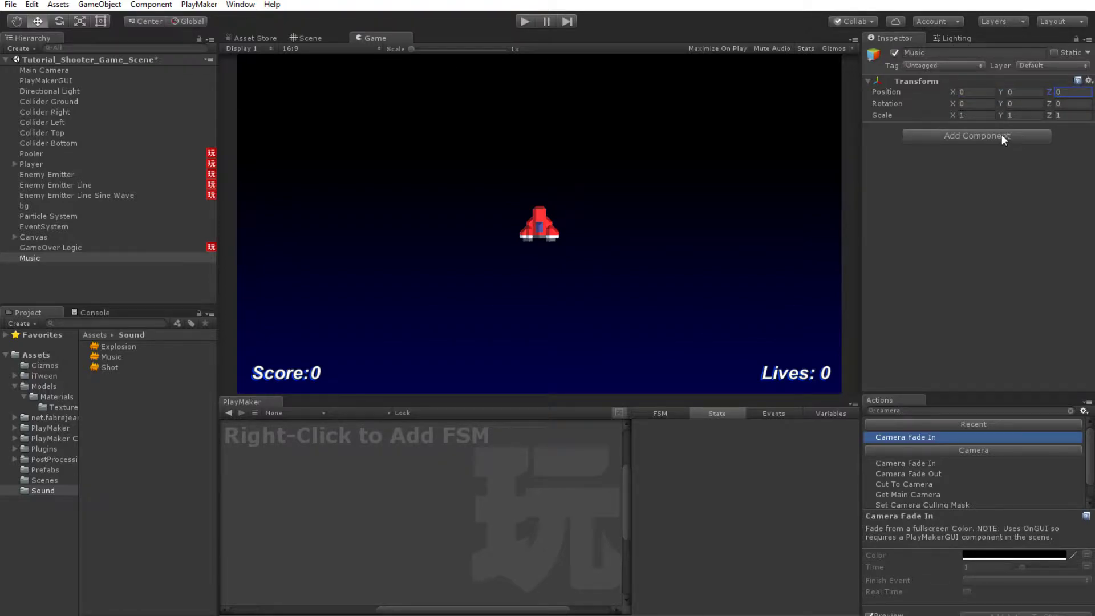
- Add an Audio Source component to the Music object and assign the Music clip as its AudioClip
click(963, 136)
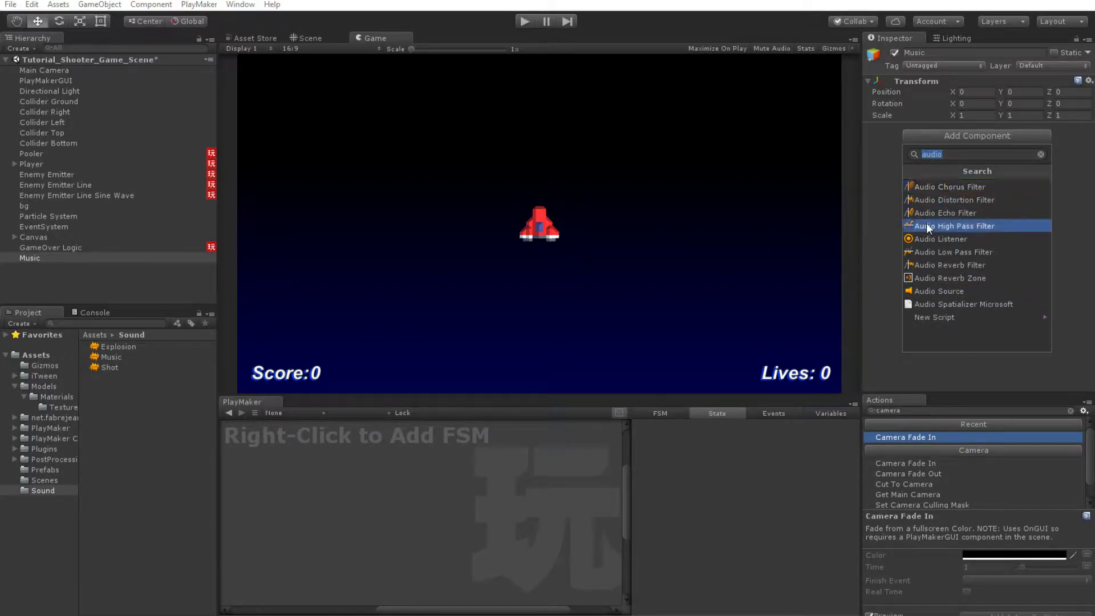
click(927, 292)
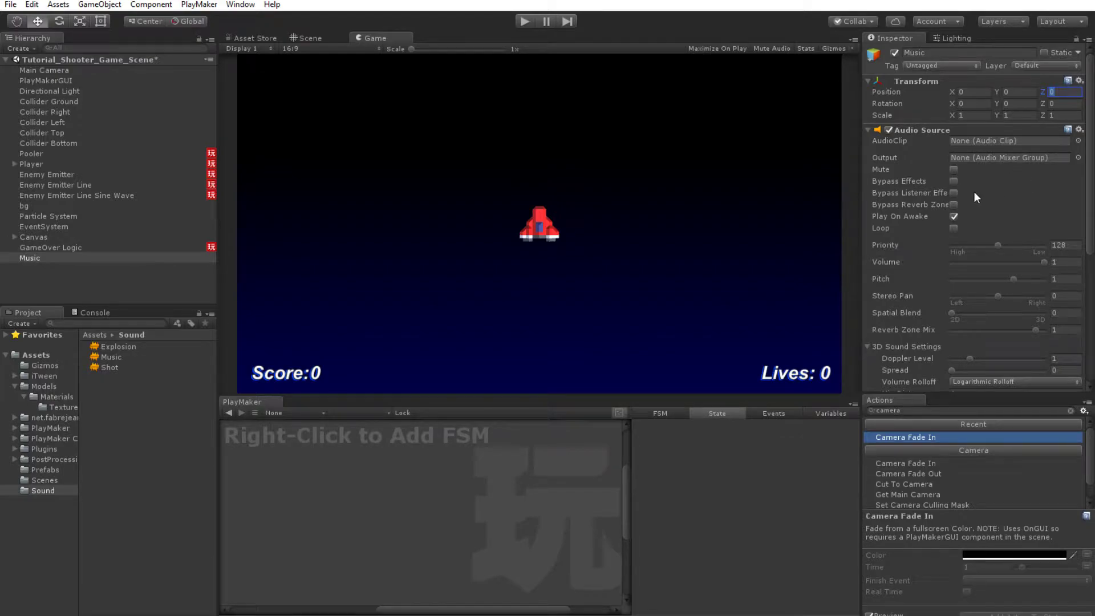
drag(111, 357, 975, 143)
- Set the Music audio source's volume to 0.5 and enable looping
click(1067, 263)
text(0.5)
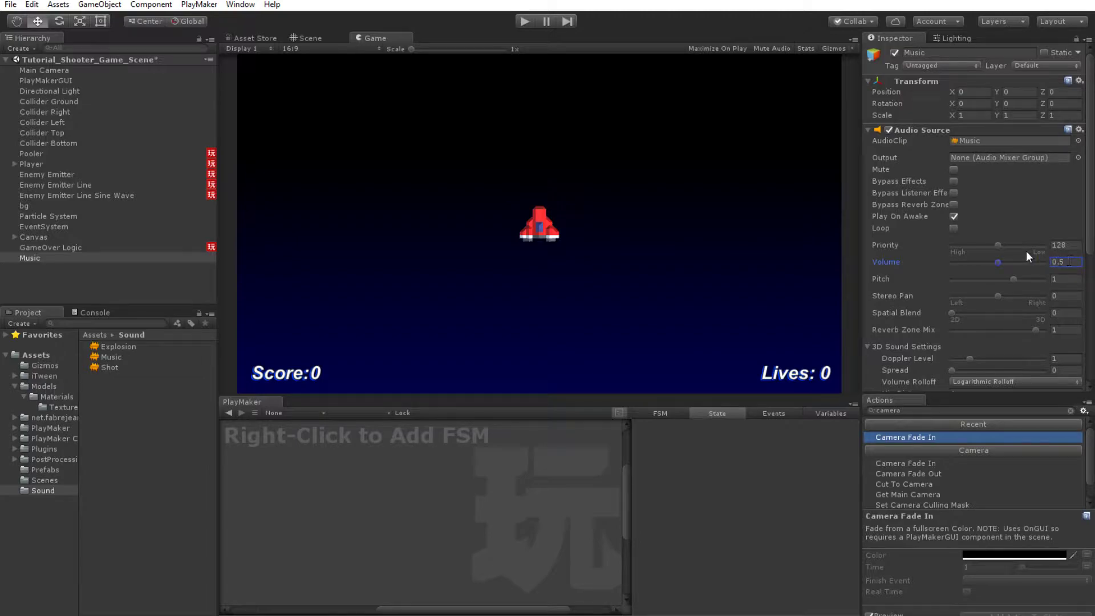
click(953, 228)
- Play-test the game with the background music, moving the ship and shooting enemies, and stop the game
click(523, 24)
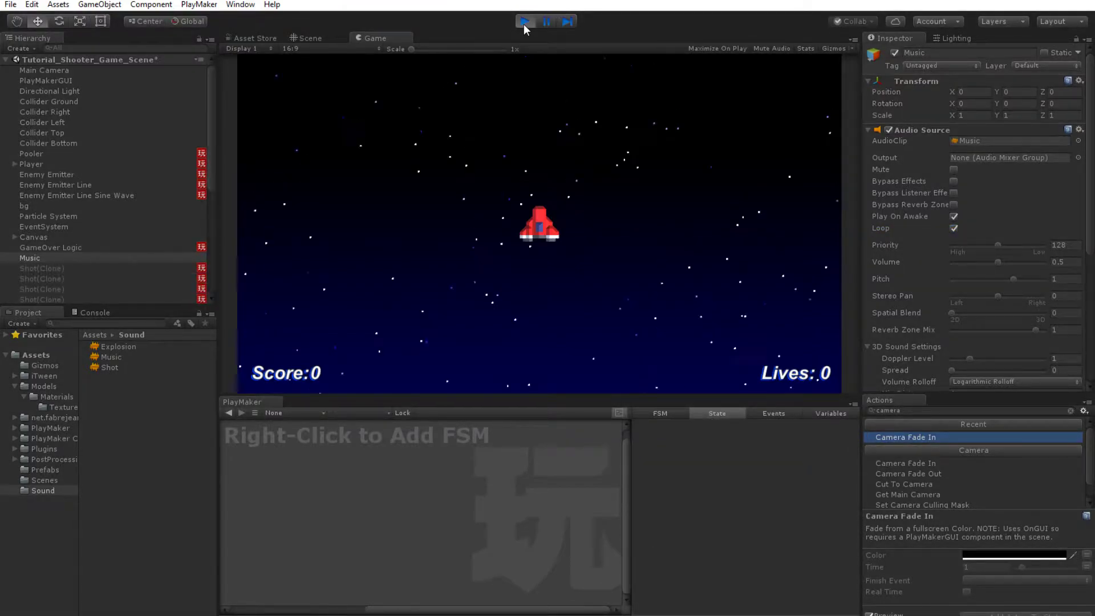
key(Right)
key(Down)
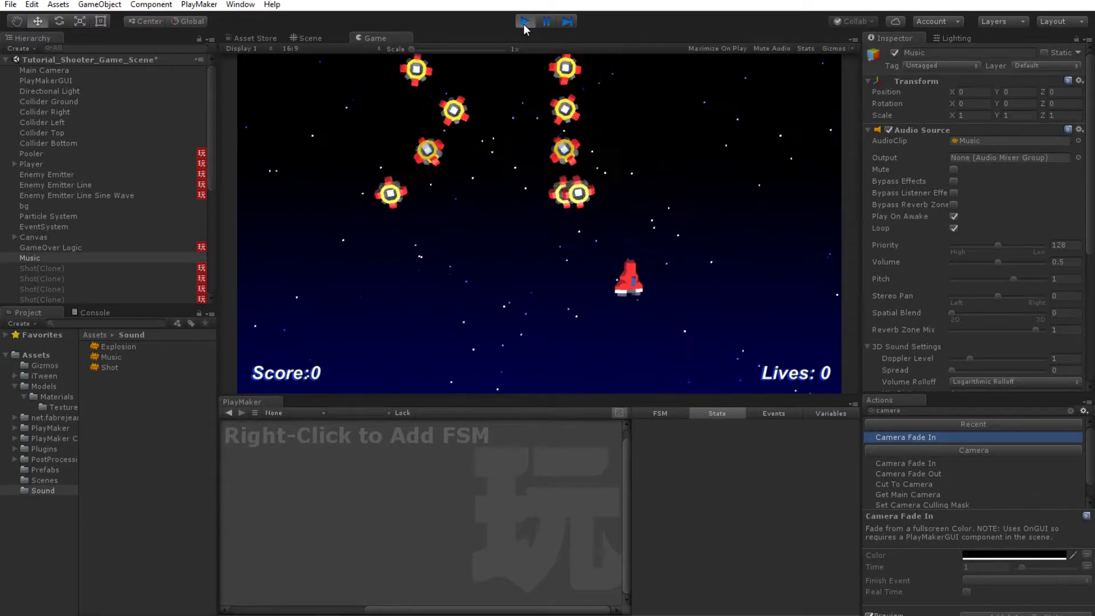
key(space)
key(Right)
key(space)
key(Up)
key(space)
key(Left)
key(space)
key(space)
key(Left)
key(Up)
key(Down)
key(space)
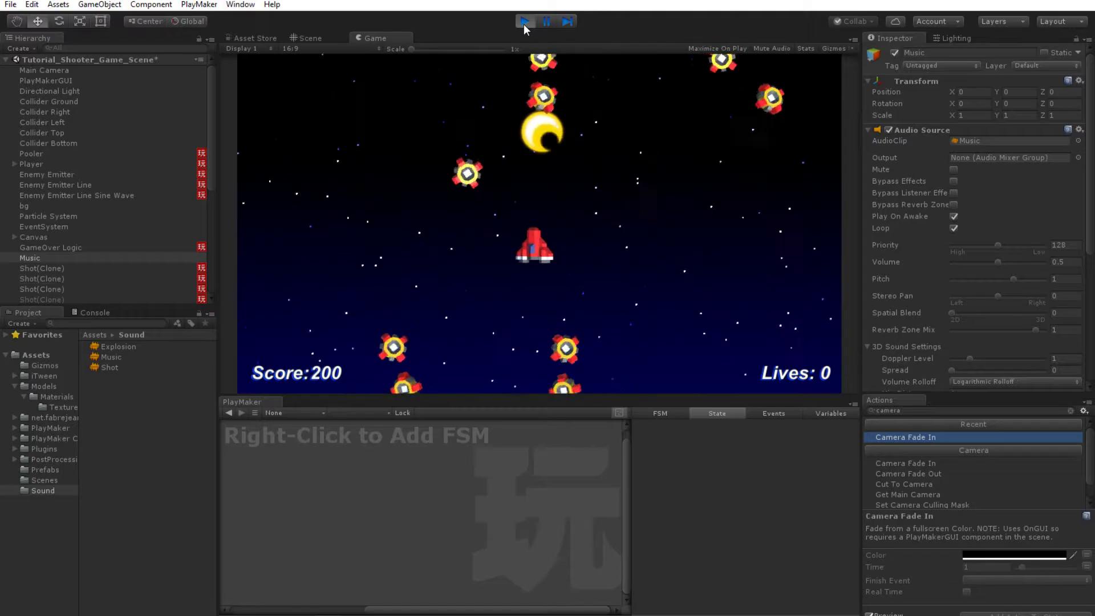
key(Right)
key(space)
key(Left)
key(space)
key(Left)
key(space)
key(space)
key(Left)
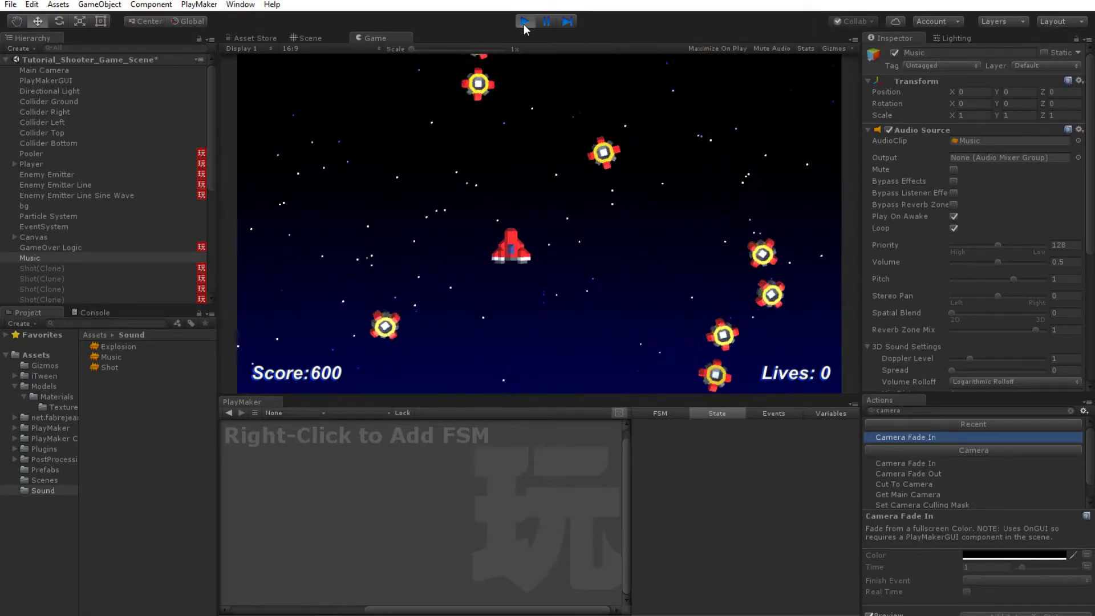
click(523, 23)
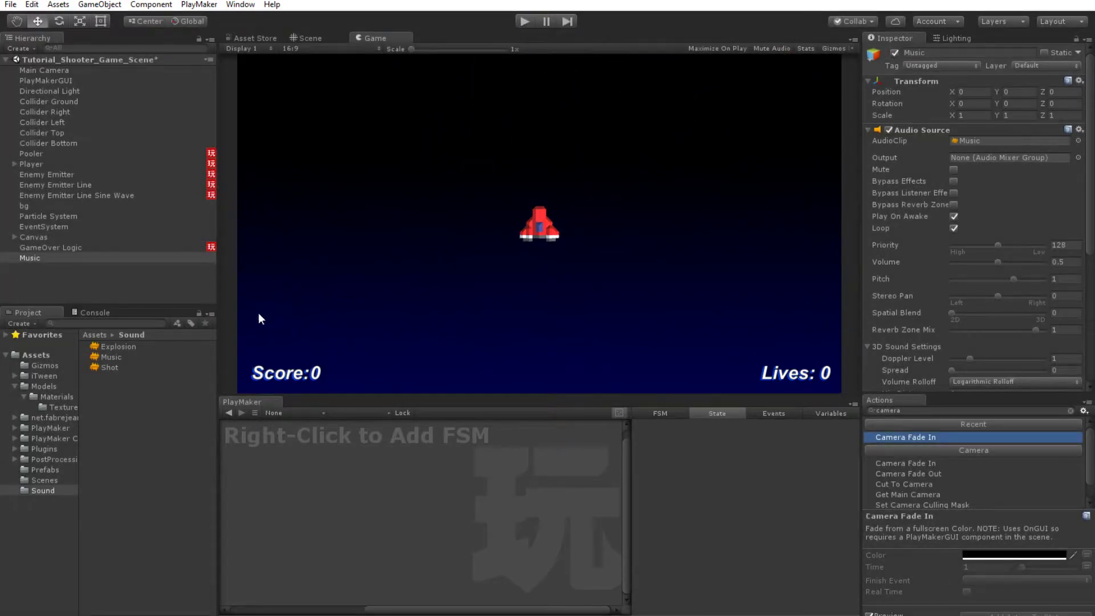
- Create another empty game object at the scene's root level and name it SoundFX Shot
right_click(33, 276)
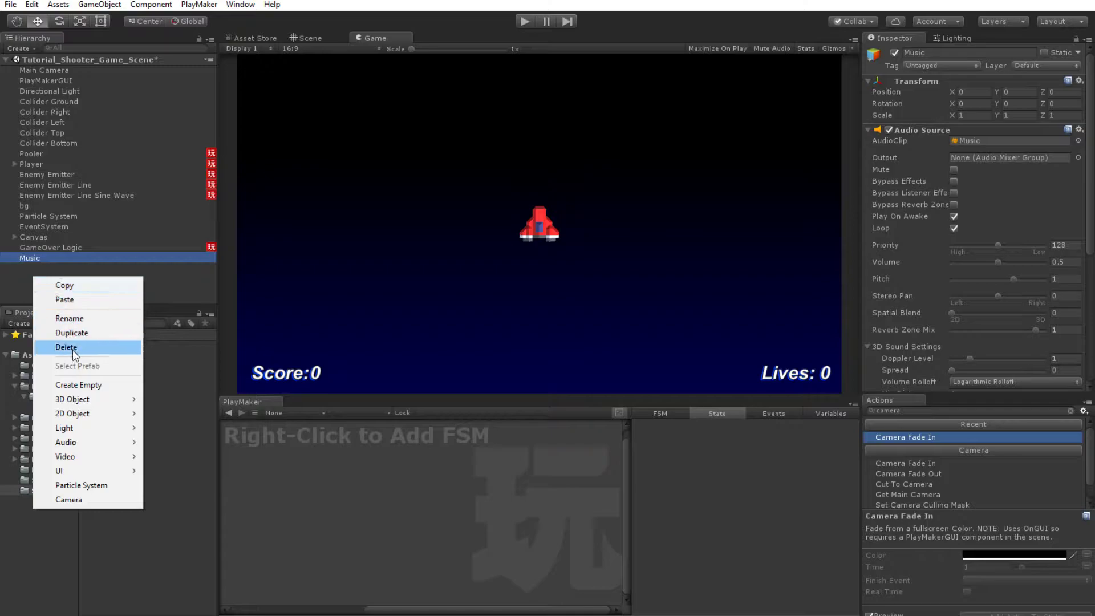
click(83, 386)
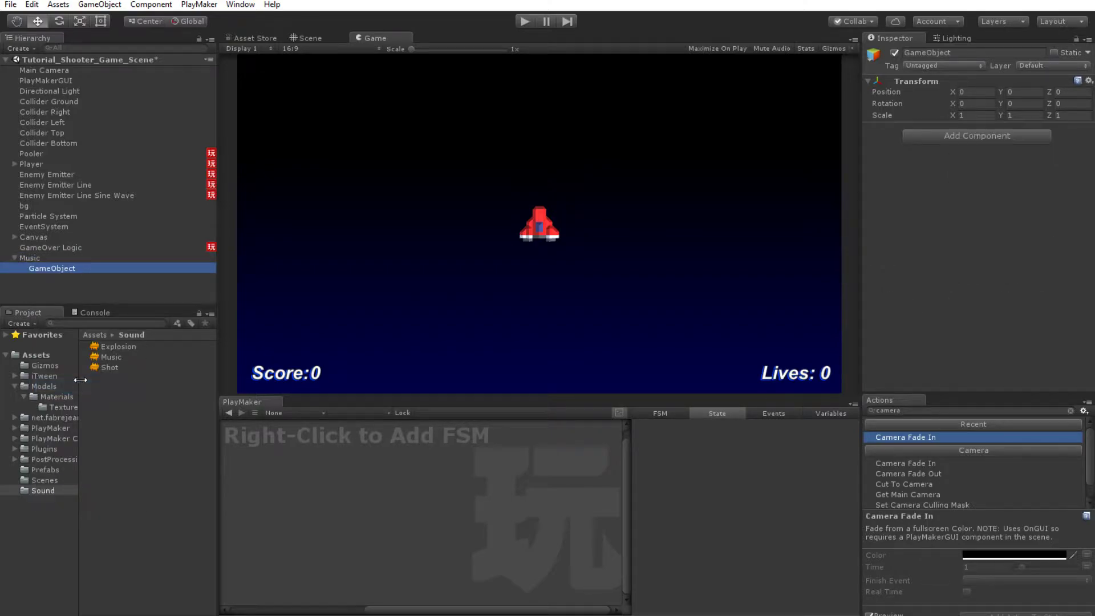
click(43, 266)
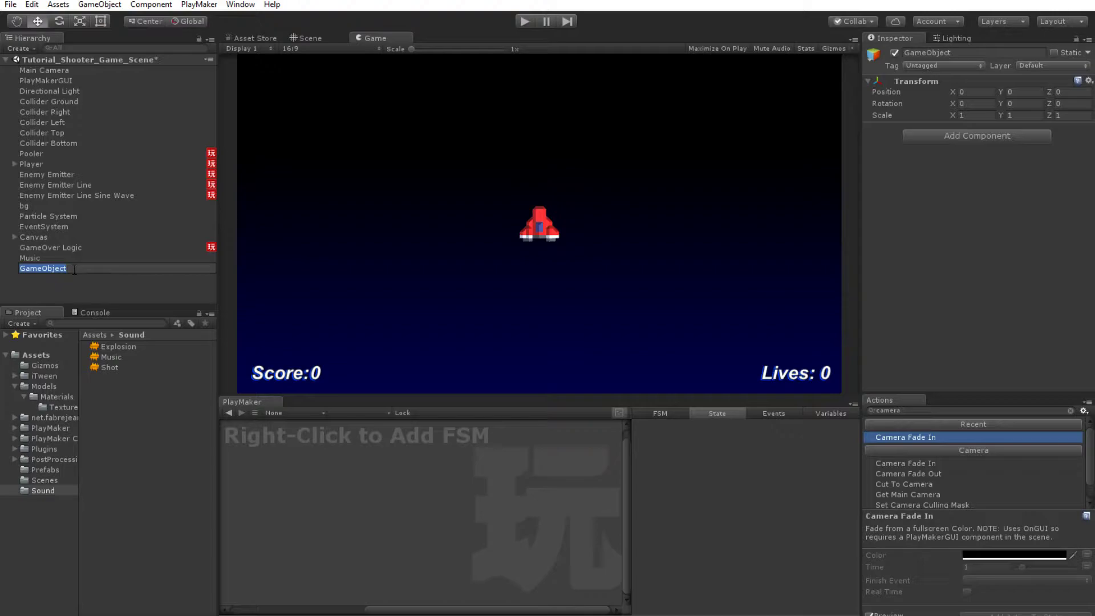
text(SoundFX Shot)
key(Return)
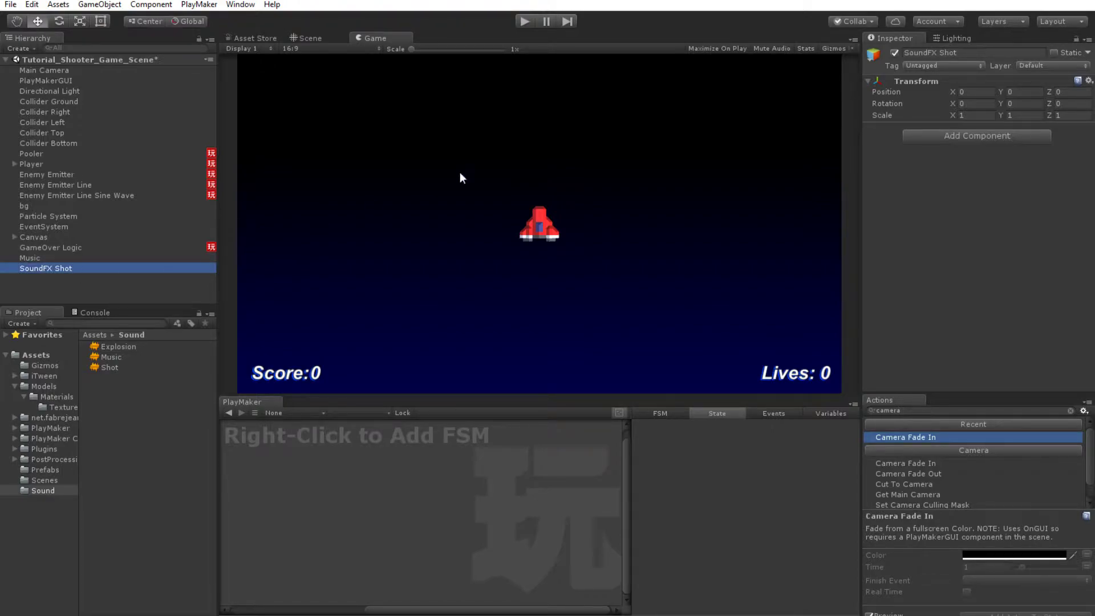
- Add an Audio Source to SoundFX Shot with the Shot clip assigned and Play On Awake disabled
click(968, 135)
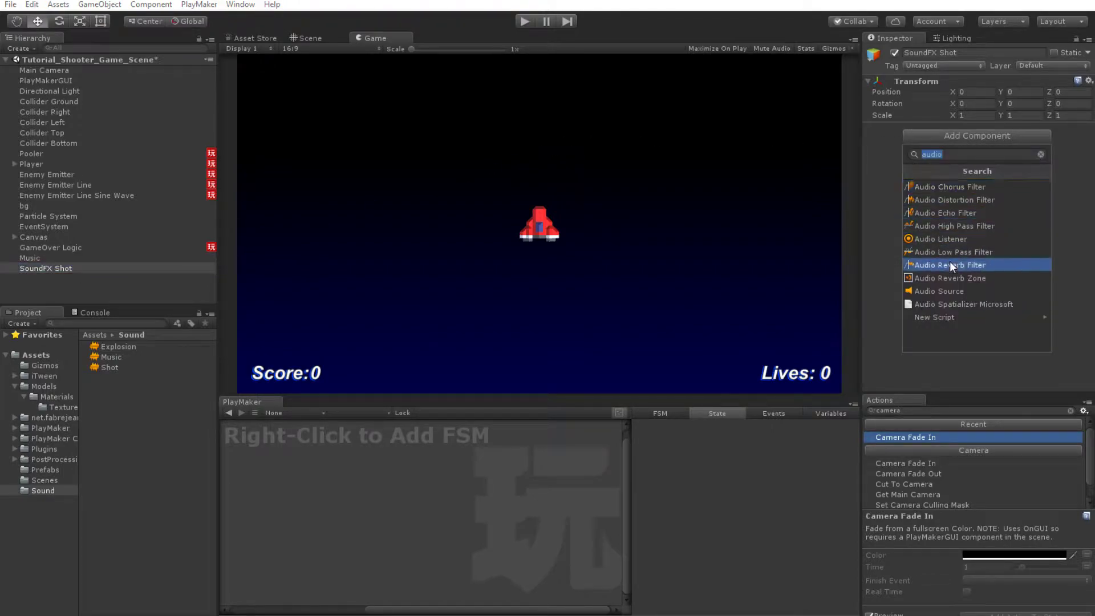
click(941, 291)
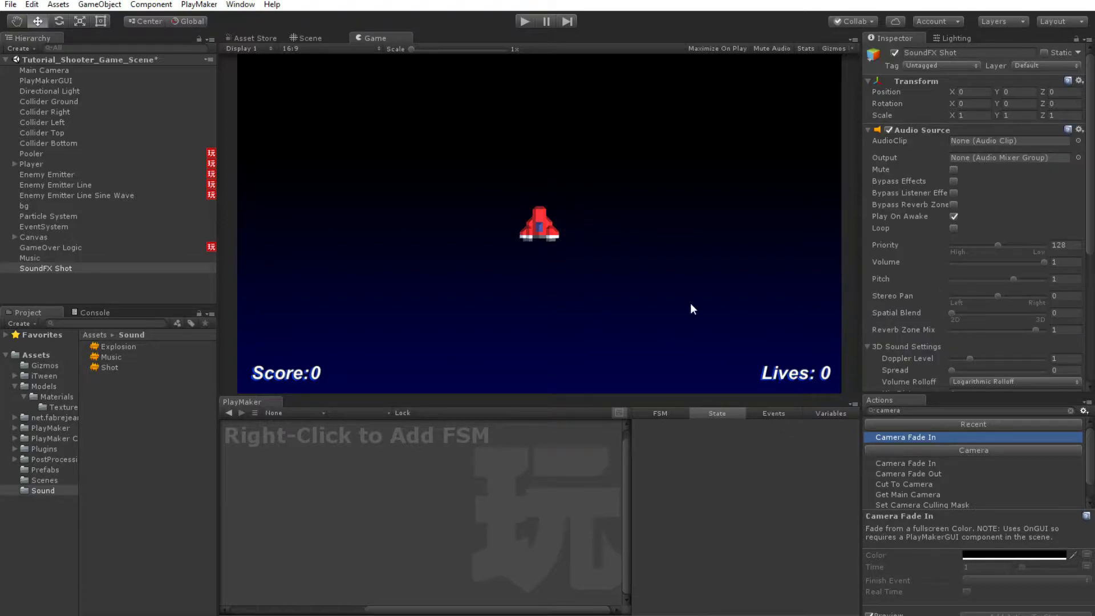
drag(108, 367, 970, 142)
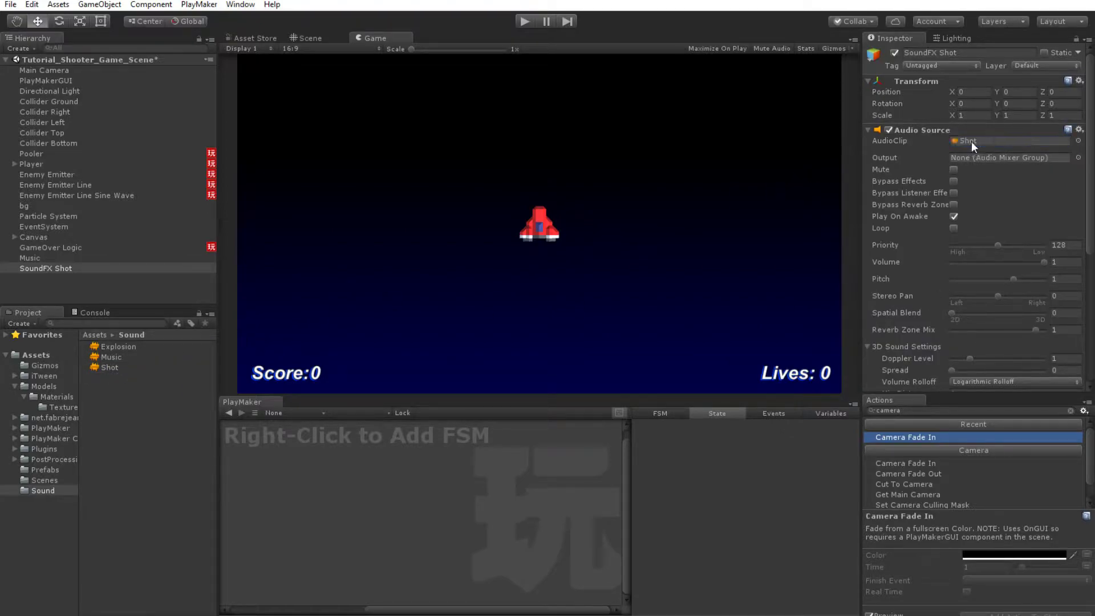
click(953, 216)
- Add an FSM to SoundFX Shot and rename its start state to Empty
right_click(389, 492)
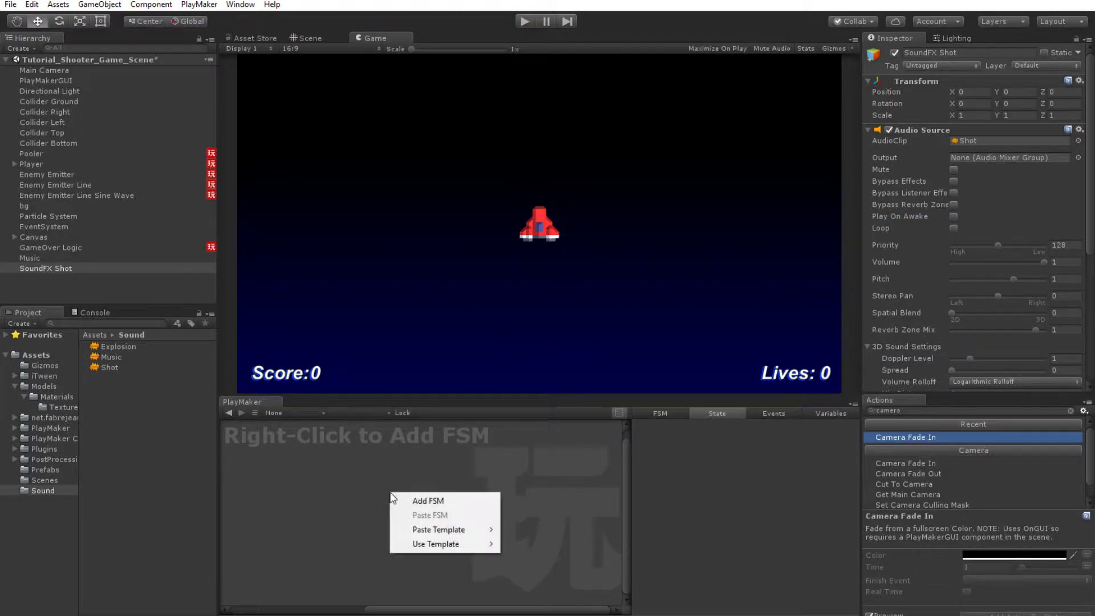
click(428, 501)
middle_drag(420, 512, 404, 525)
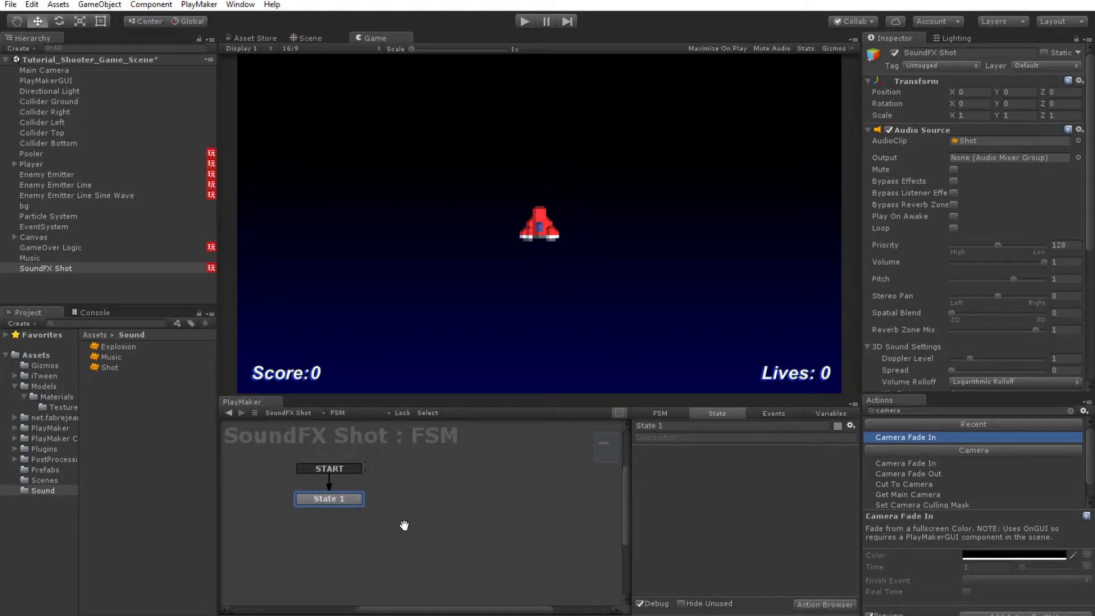
click(688, 426)
text(Empty)
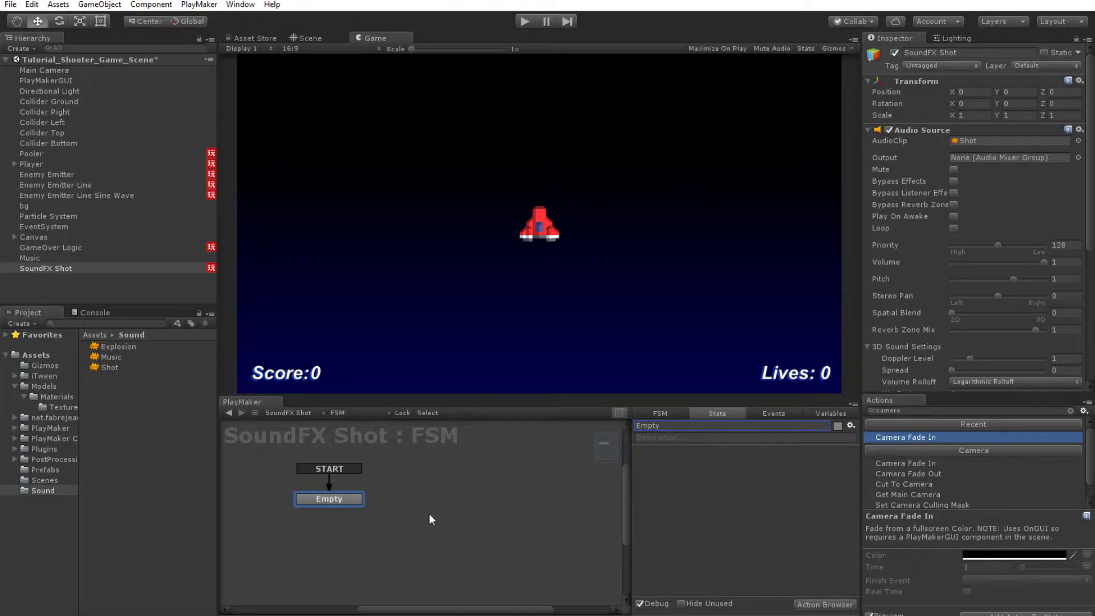
- Add a second state to the SoundFX Shot FSM and place it beside the Empty state
right_click(430, 497)
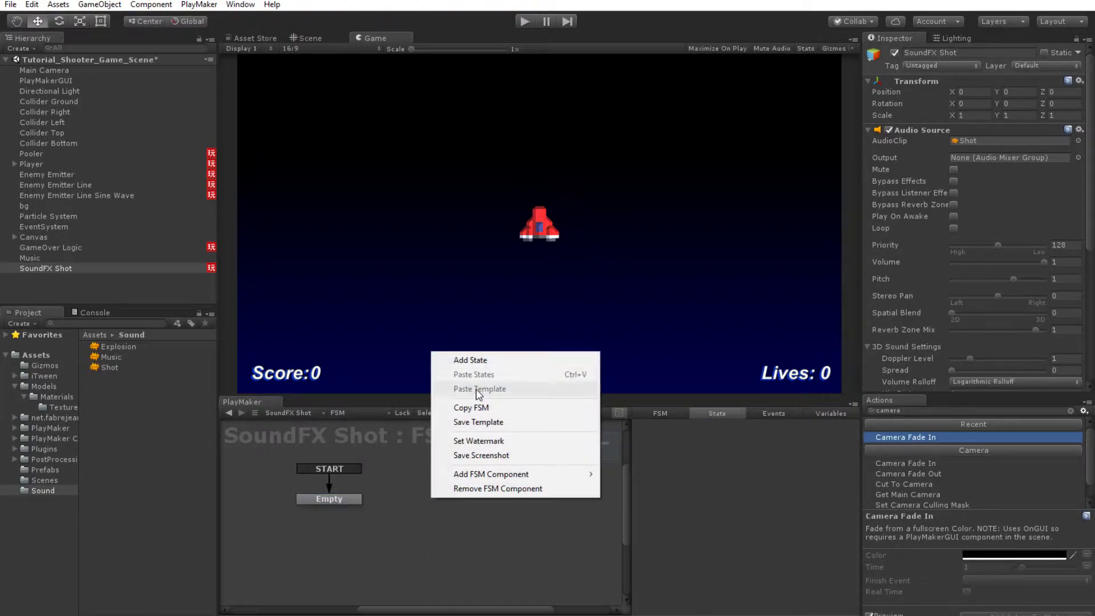
click(479, 362)
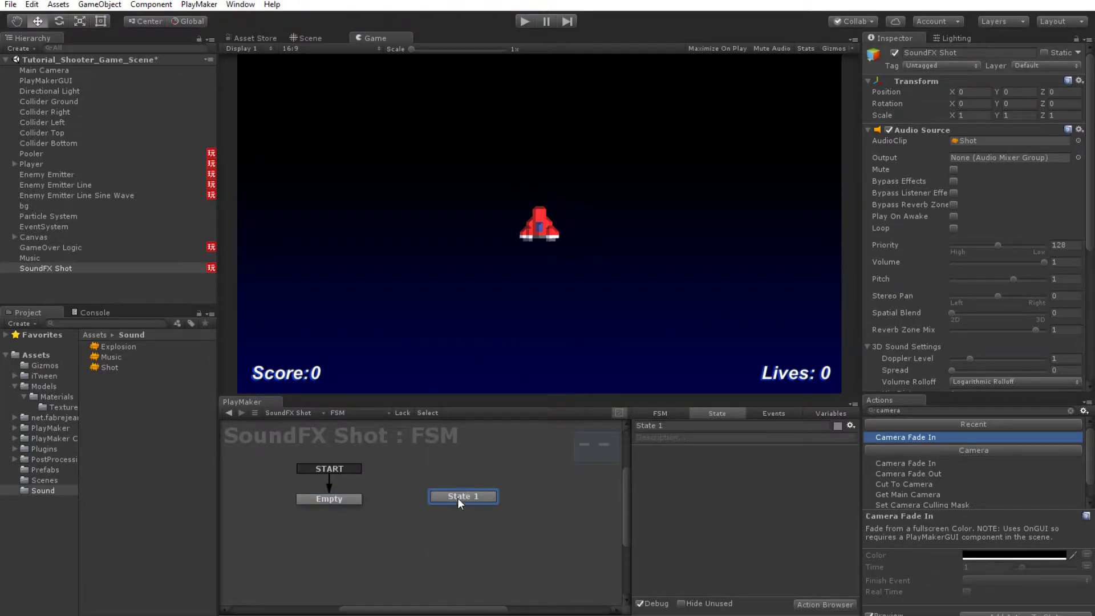
drag(458, 498, 415, 499)
click(355, 495)
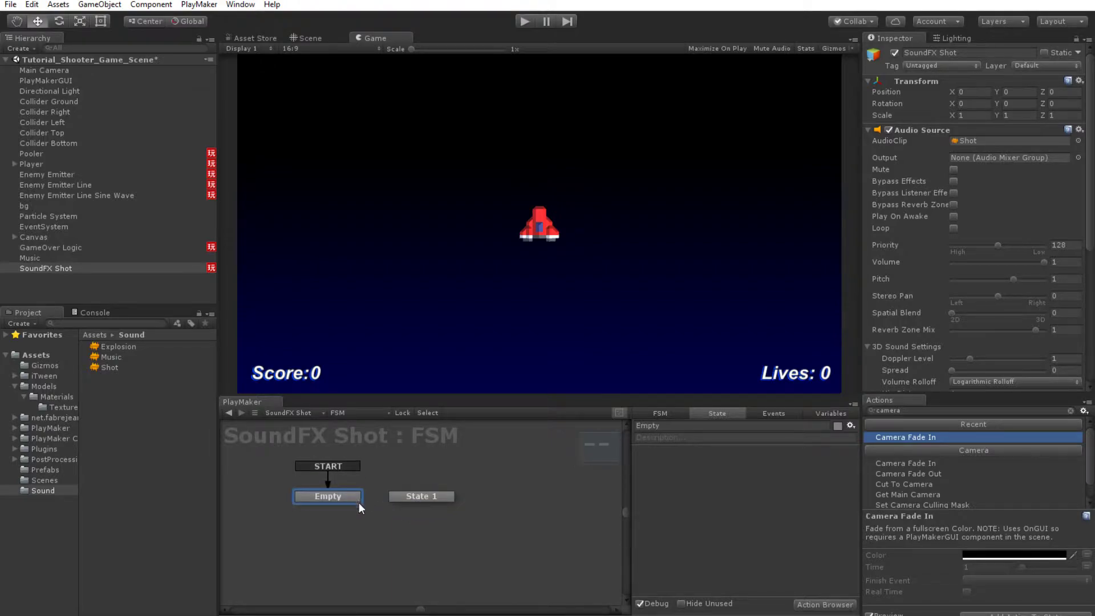
- Add a global event named SoundShot to the SoundFX Shot FSM
click(772, 414)
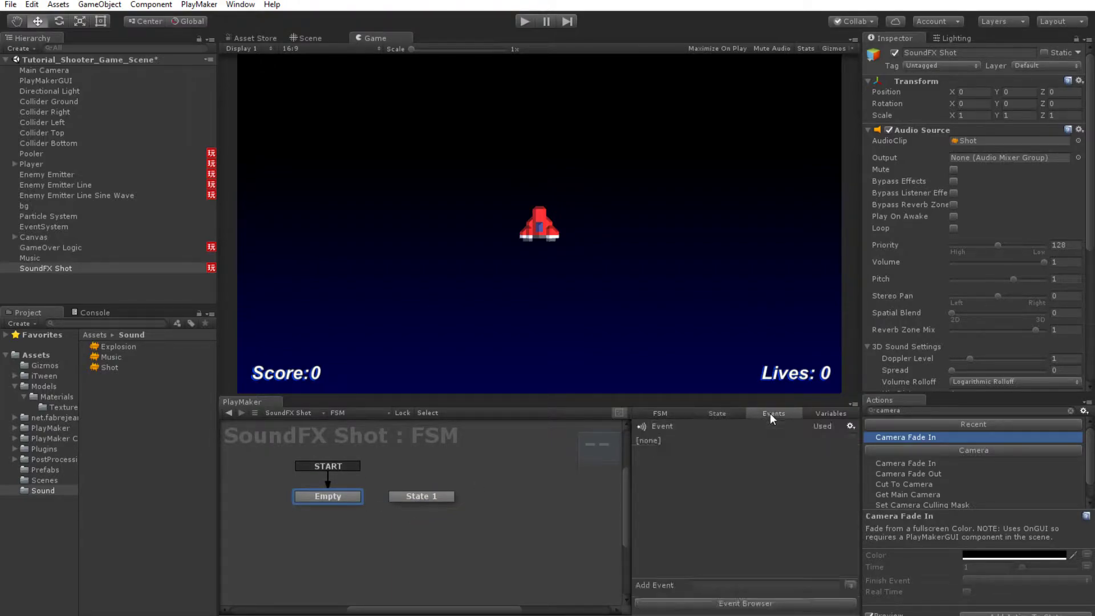
click(704, 588)
text(S)
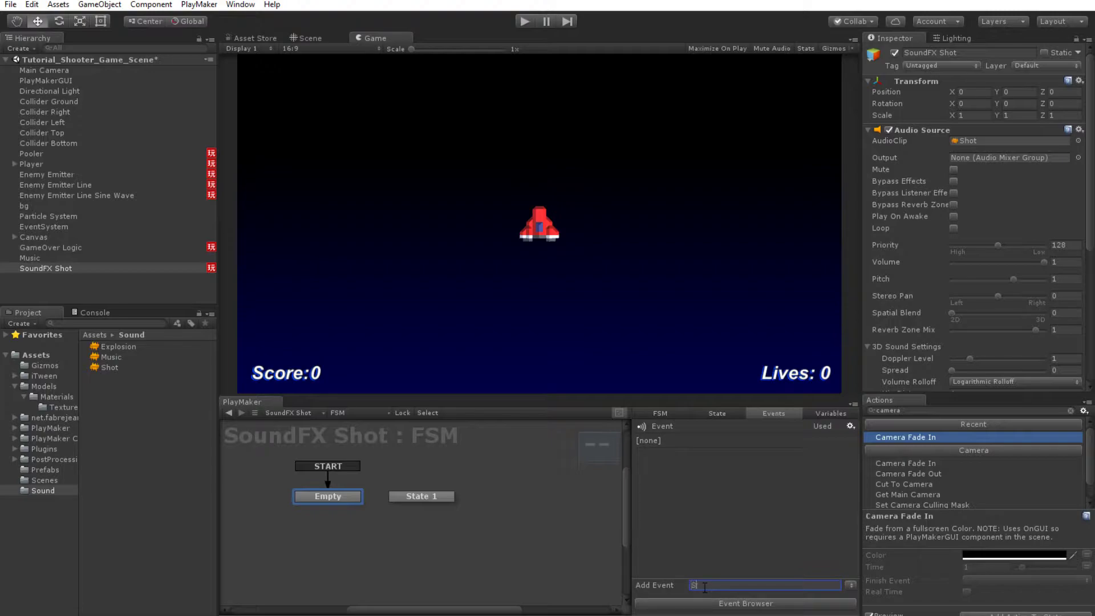
text(oundShot)
key(Return)
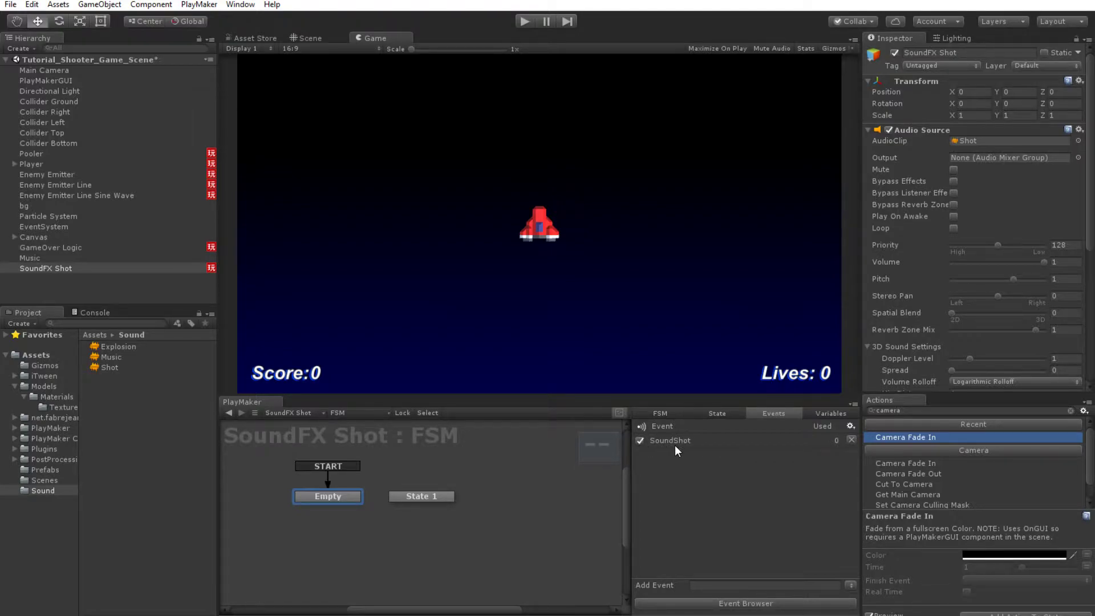
- Give State 1 a global transition triggered by the SoundShot event
click(424, 497)
right_click(425, 497)
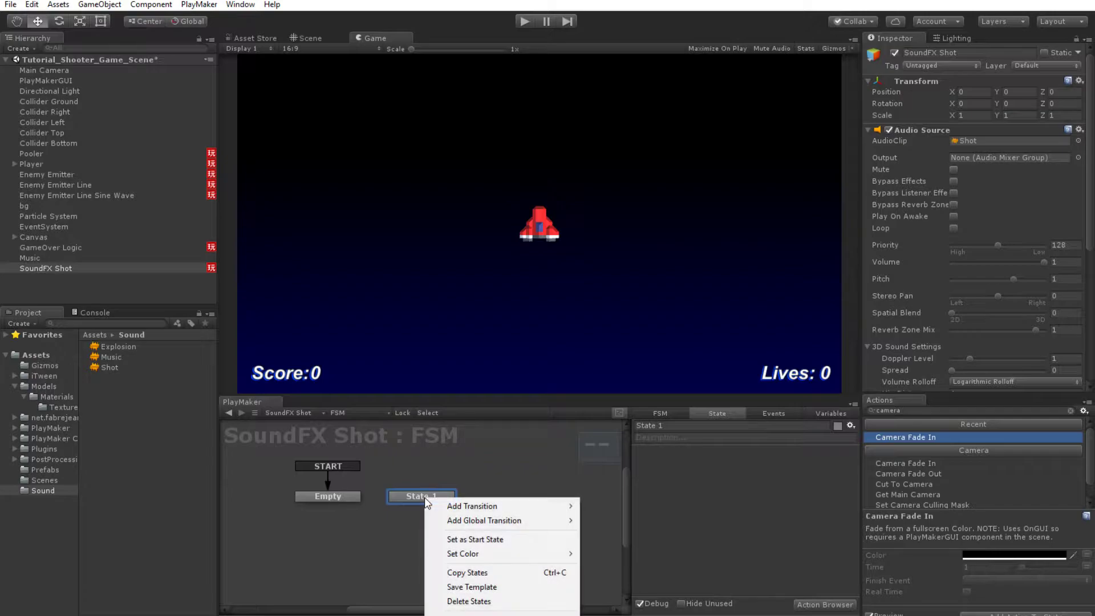
mouse_move(485, 520)
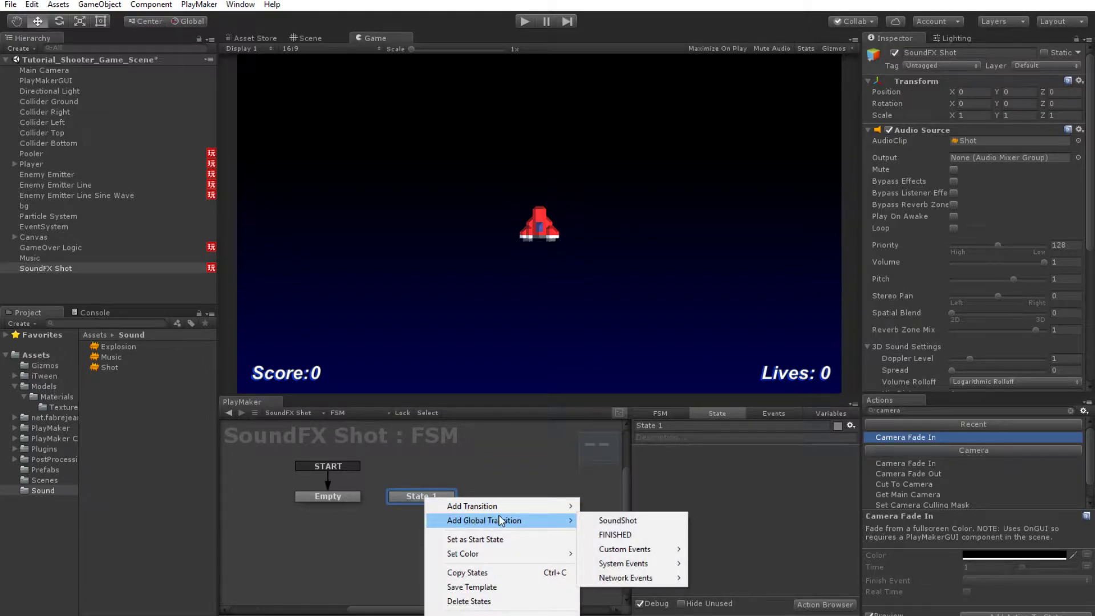
click(618, 523)
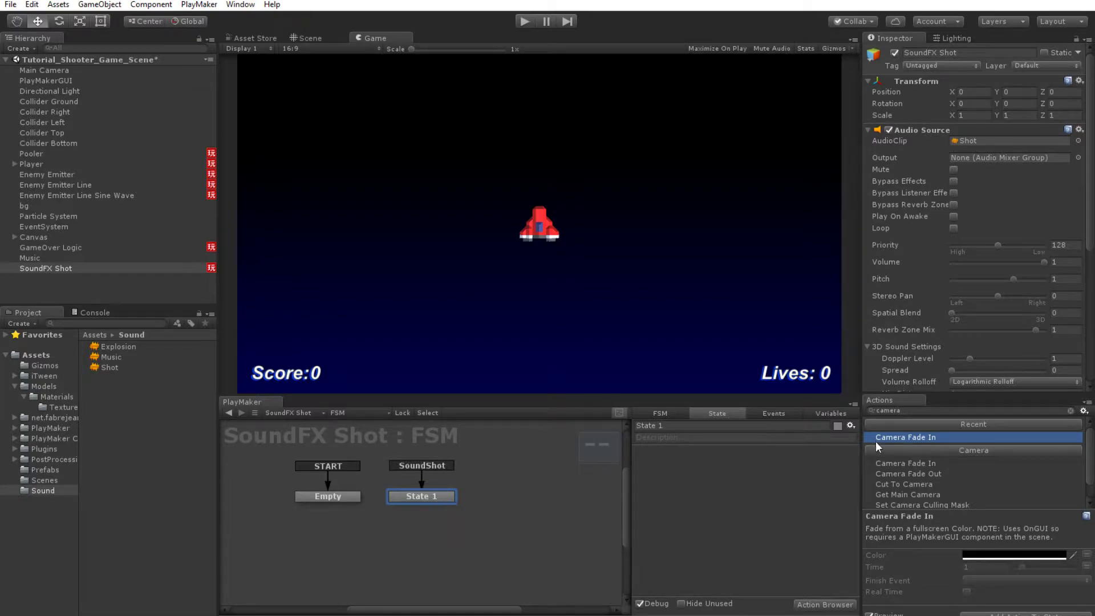
- Add an Audio Play action to State 1 of the SoundFX Shot FSM
text(audio pl)
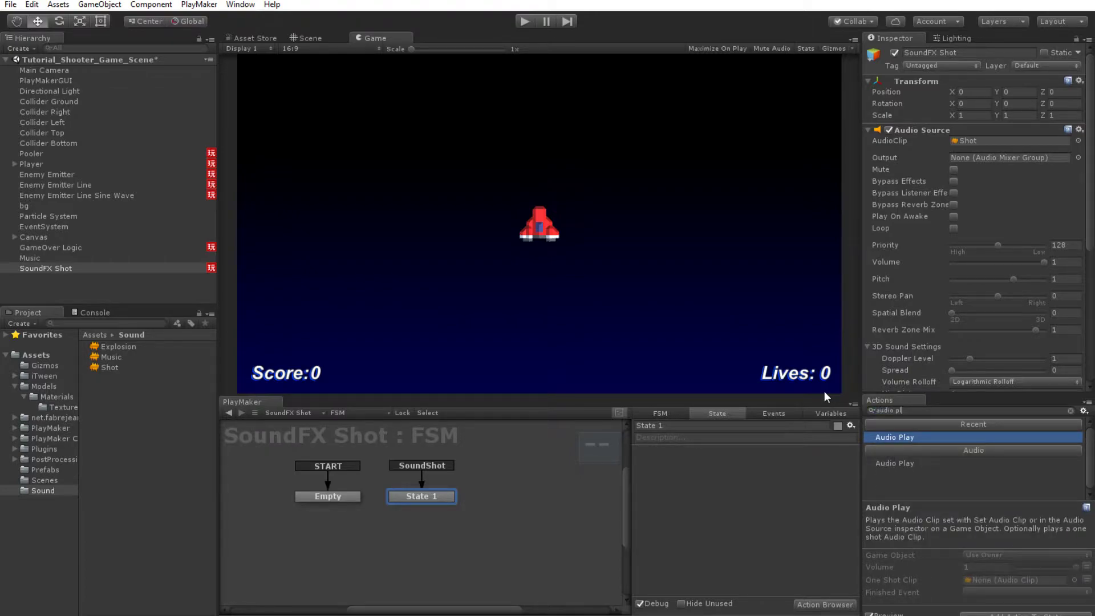
double_click(891, 436)
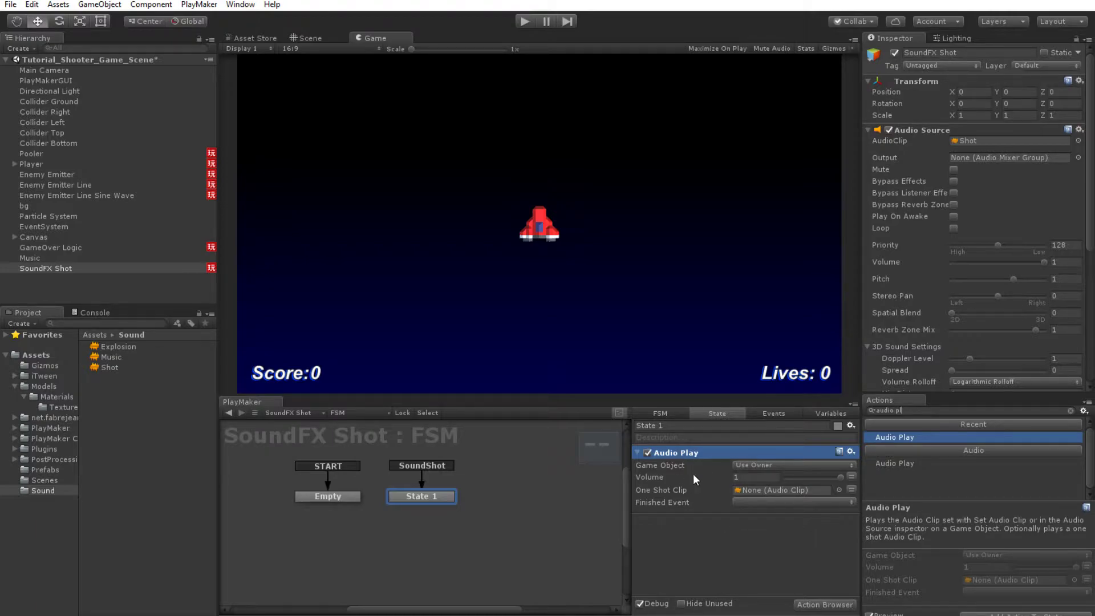
click(769, 467)
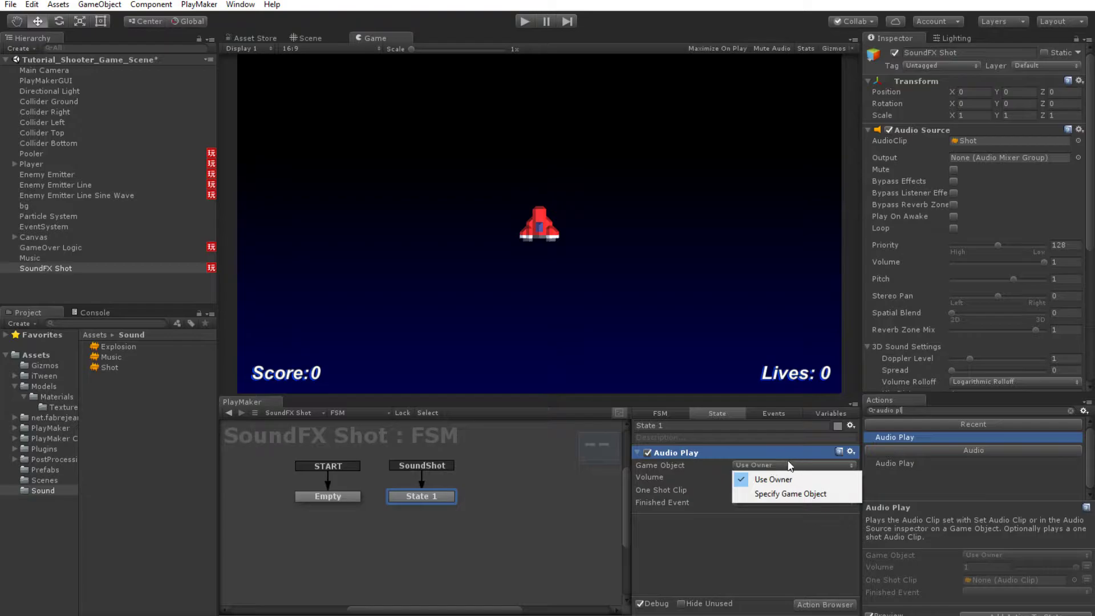
click(744, 525)
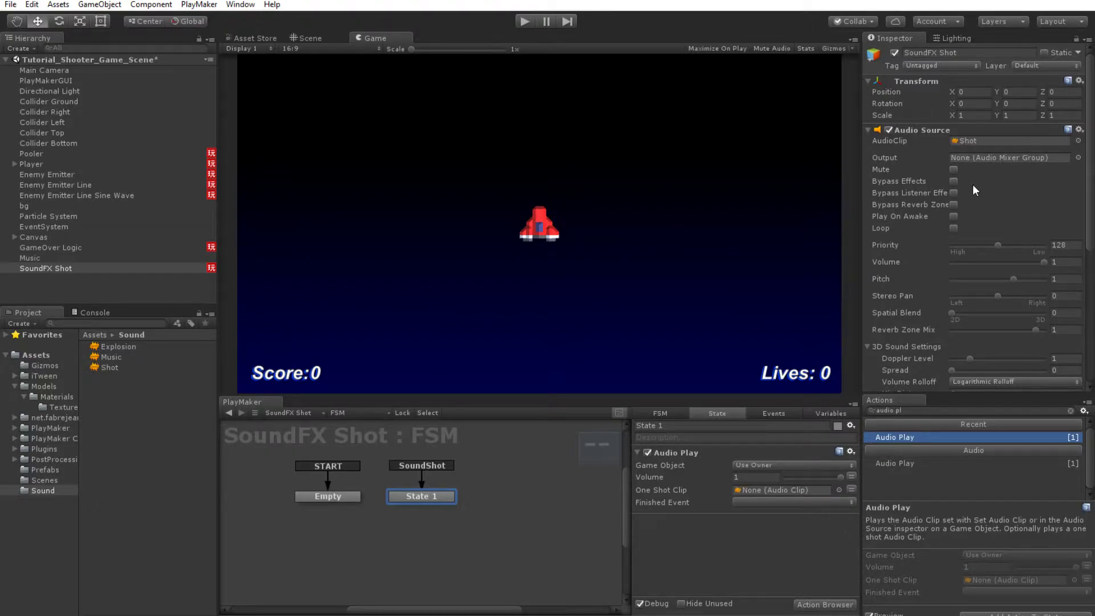
- Give State 1 a FINISHED transition leading to the Empty state and set FINISHED as the Audio Play action's Finished Event
click(753, 502)
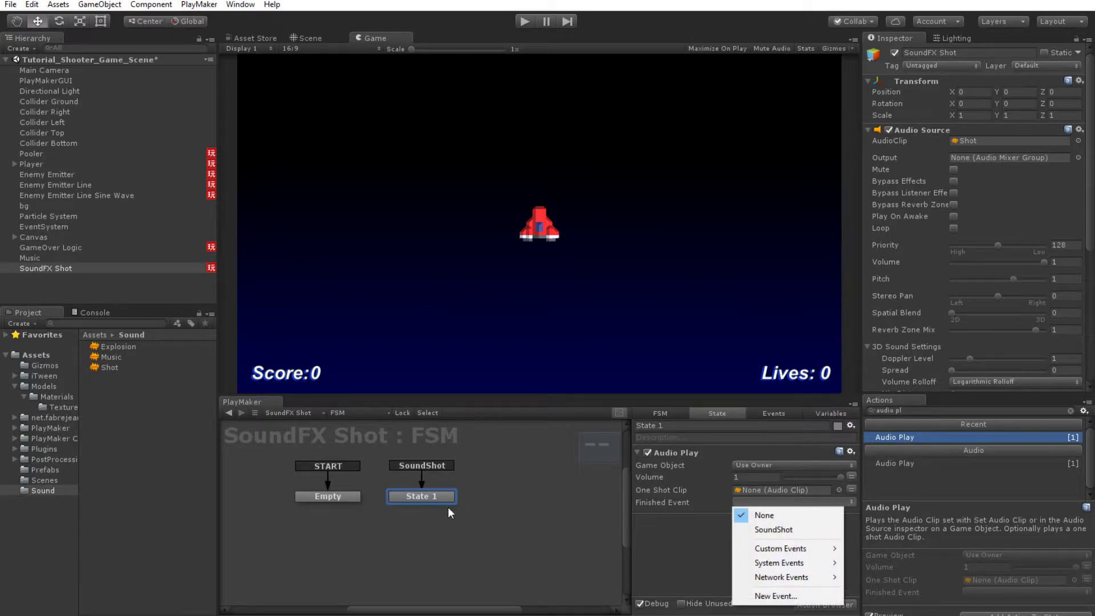
click(432, 498)
right_click(433, 498)
mouse_move(469, 508)
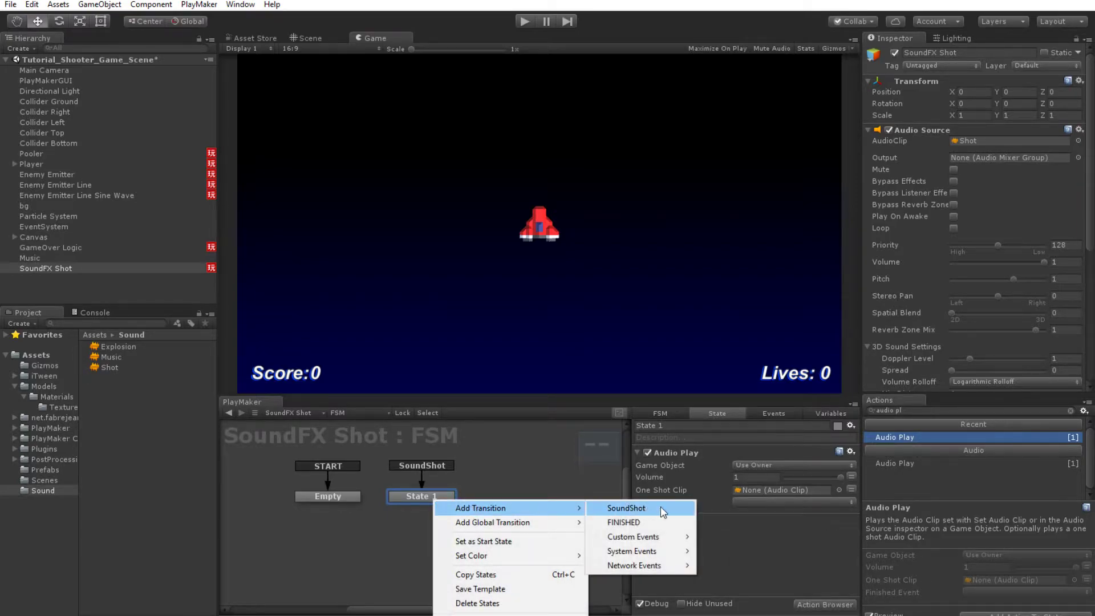
click(623, 521)
click(761, 501)
click(768, 526)
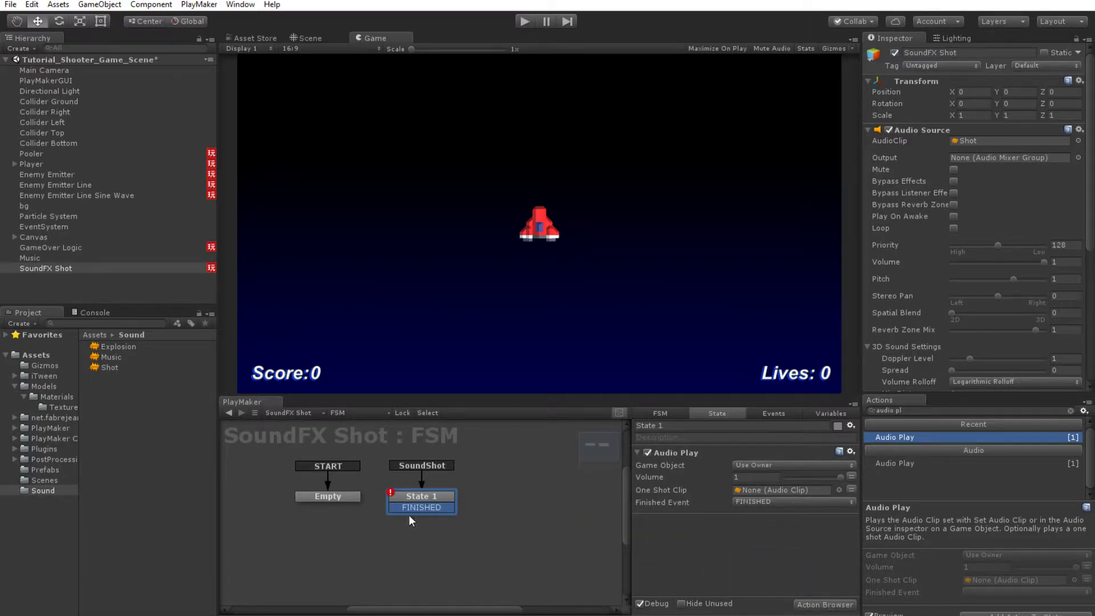
drag(337, 497, 337, 497)
- Rename State 1 of the SoundFX Shot FSM as Play Sound
click(689, 424)
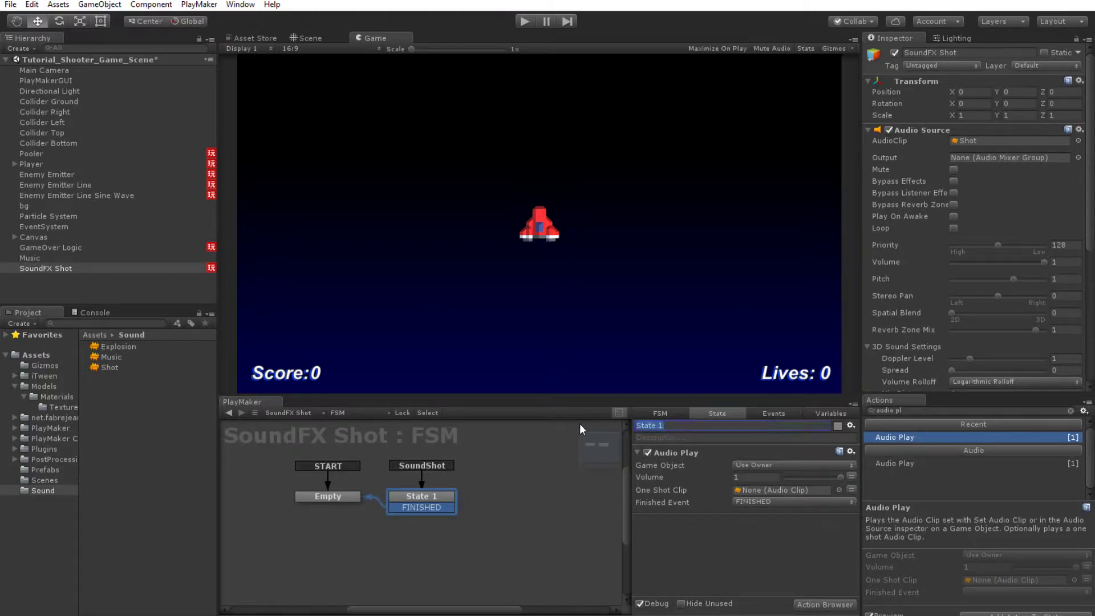
text(Play Sound)
click(478, 523)
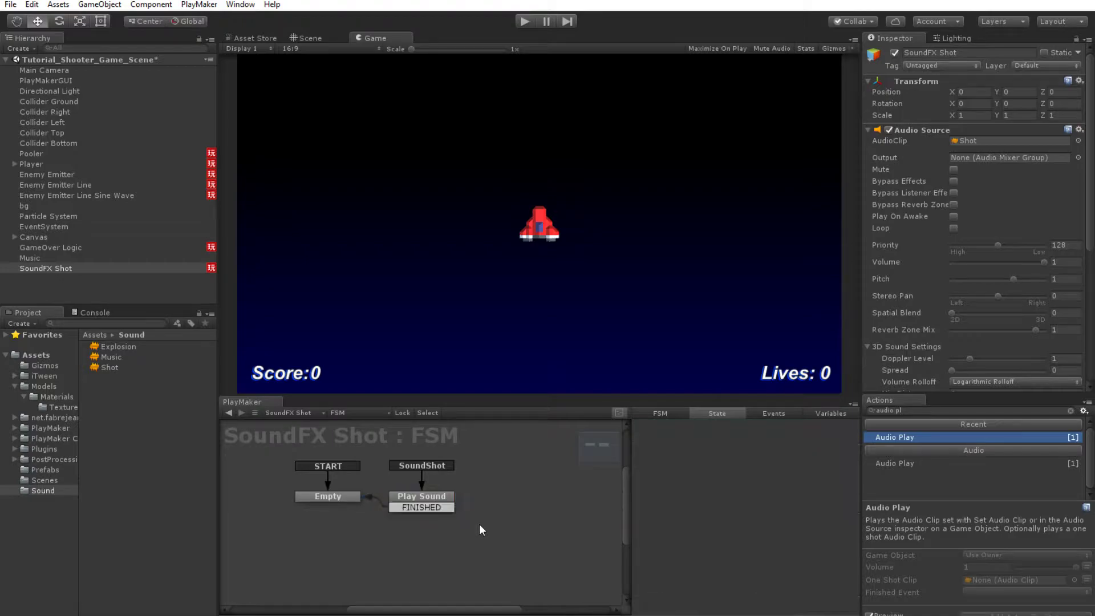
click(434, 503)
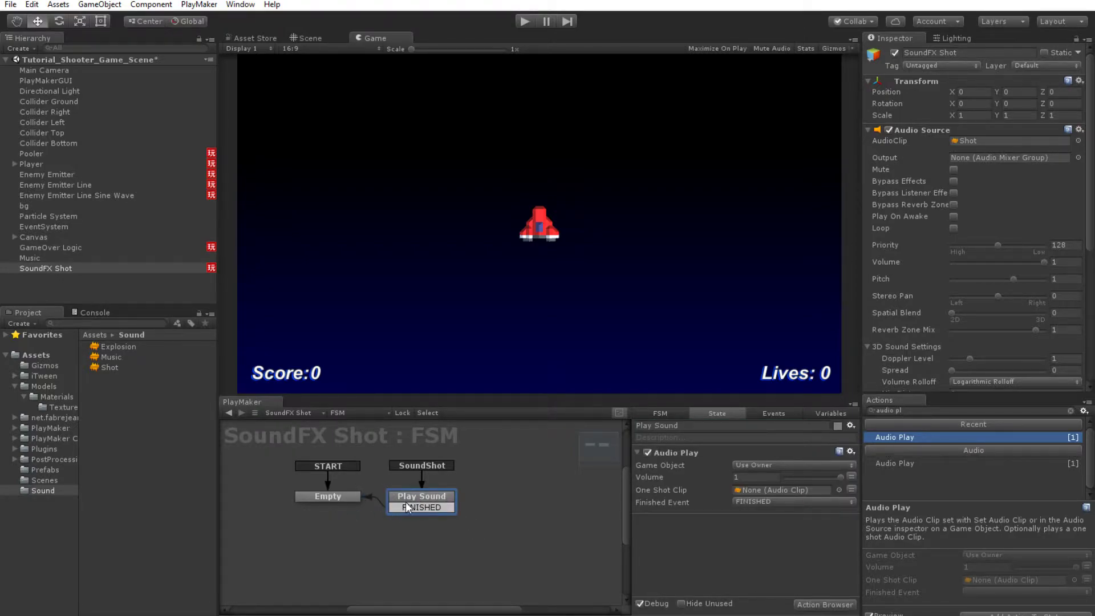
click(47, 472)
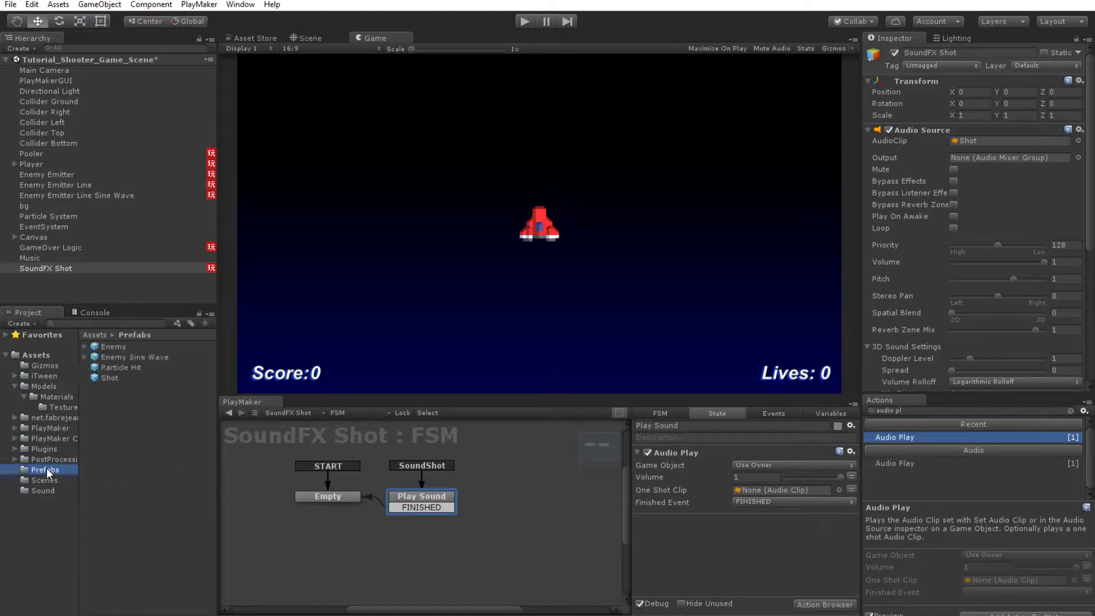
click(107, 378)
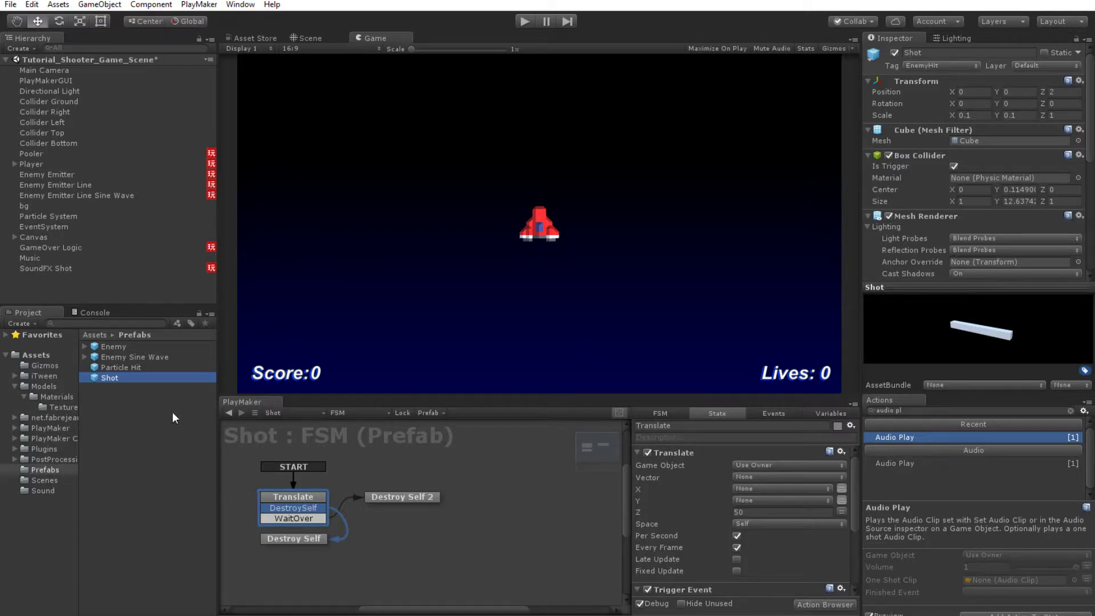
click(45, 490)
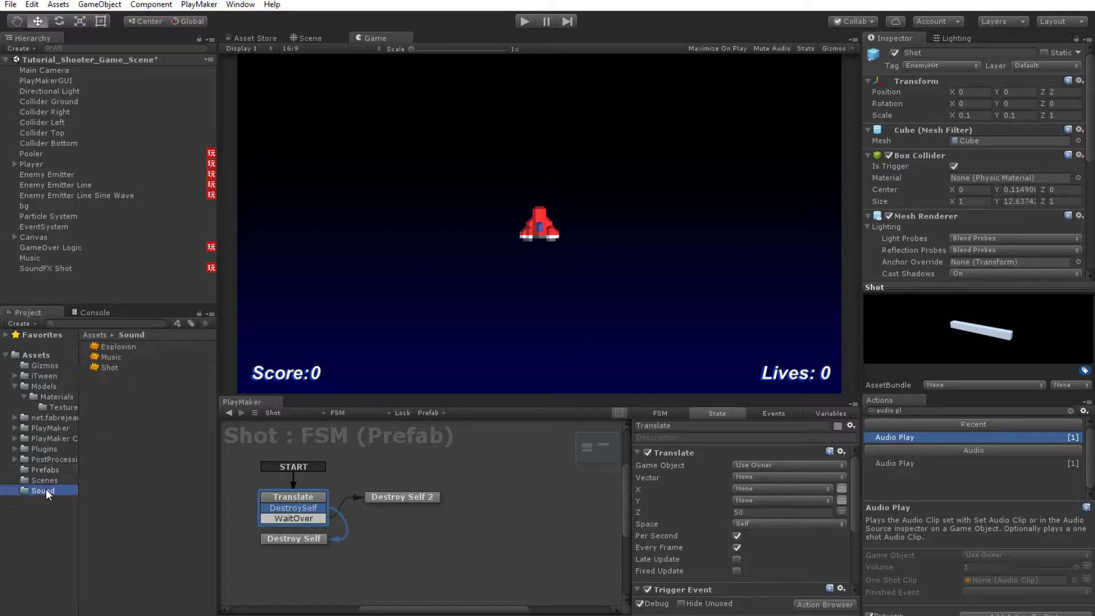
- Playtest the game with SoundFX Shot selected, moving the ship and firing shots while watching its FSM, and stop the playback
click(42, 268)
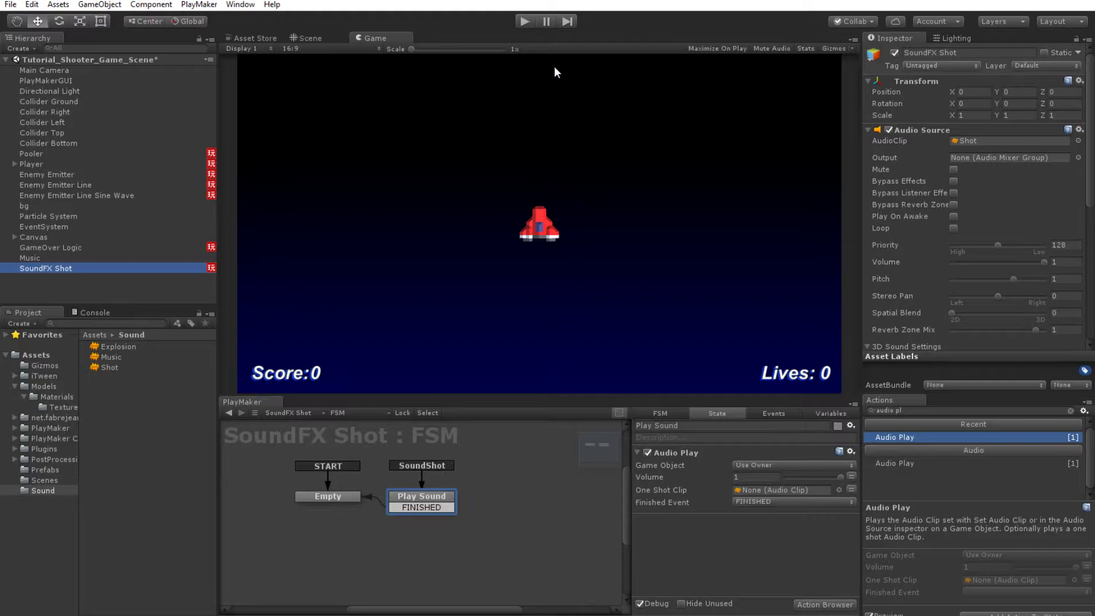
click(525, 23)
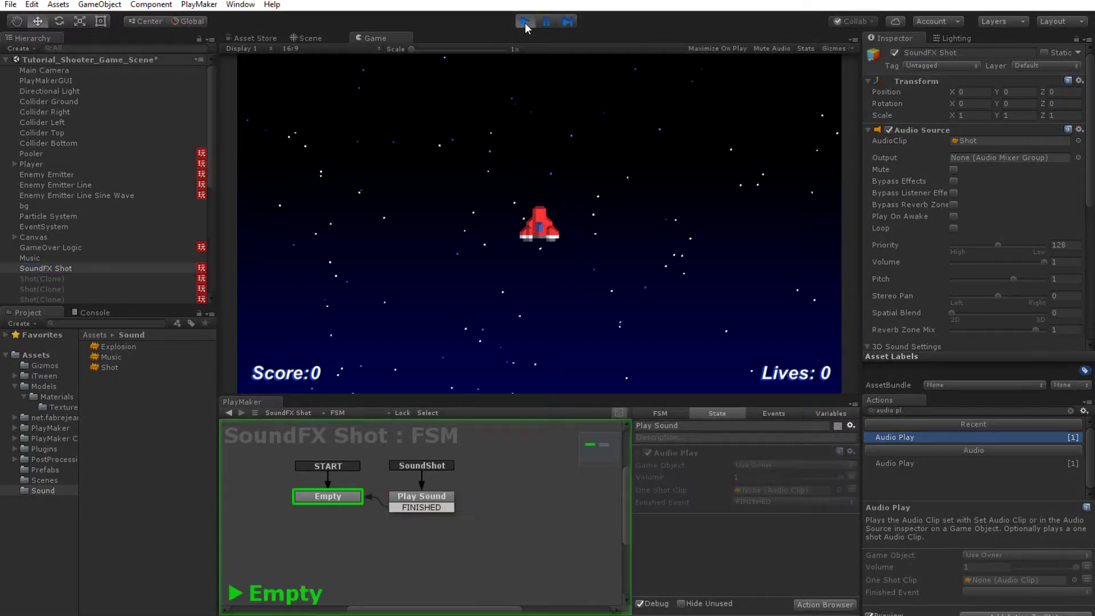
key(space)
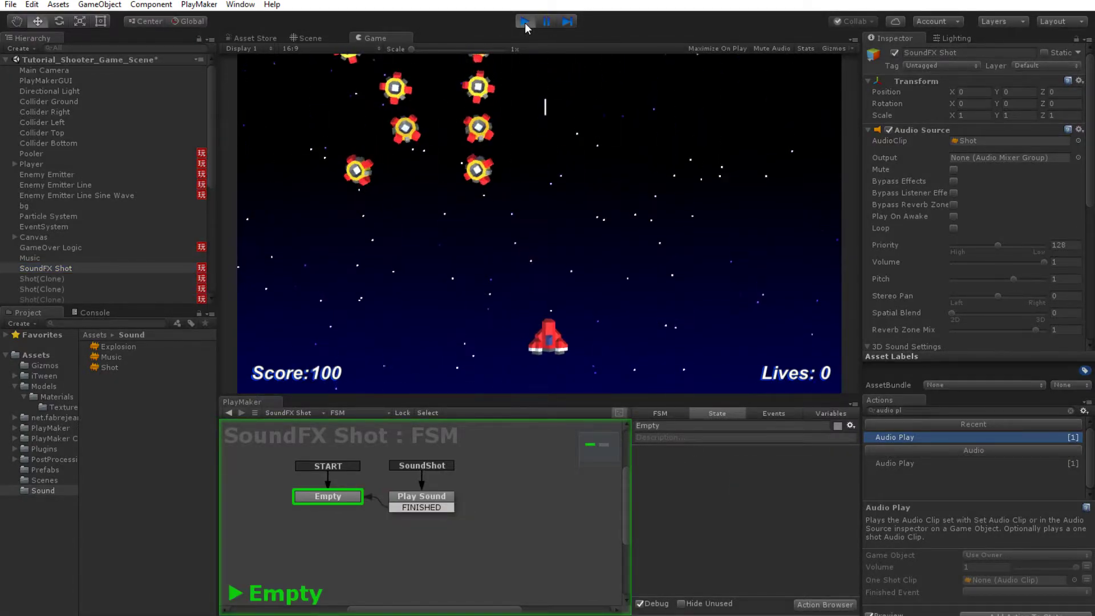
key(Right)
key(space)
key(space)
key(space)
key(space)
key(Right)
key(space)
key(Left)
key(Up)
key(space)
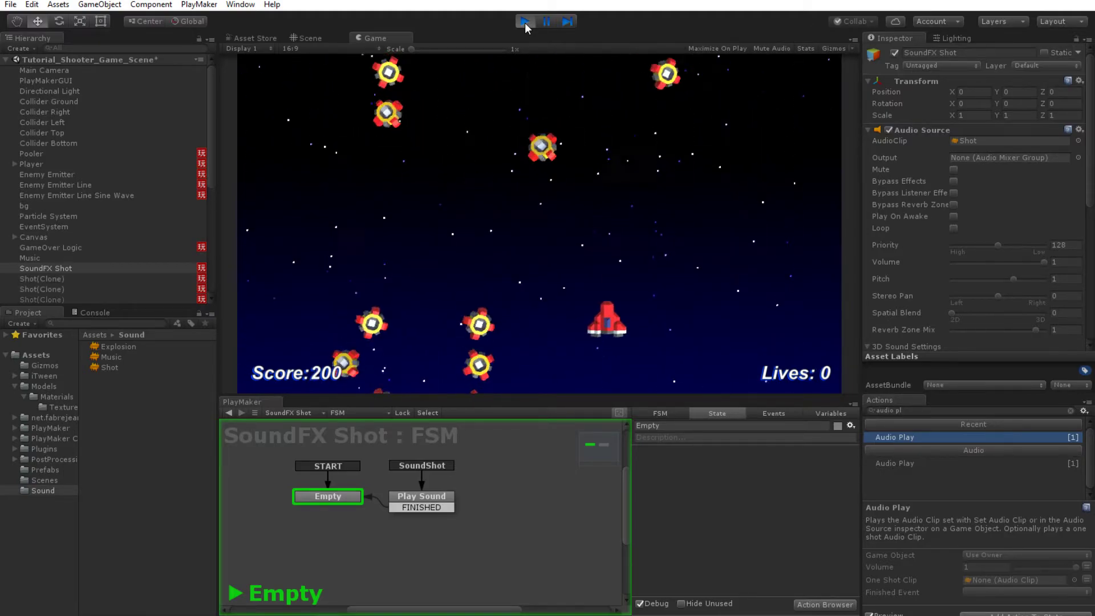
click(525, 22)
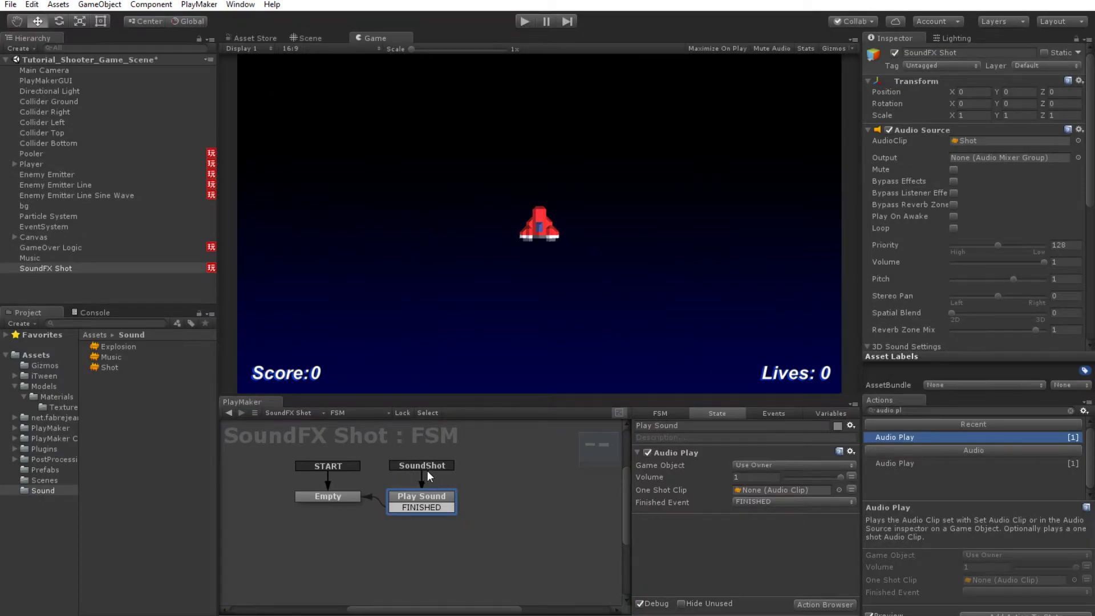
- Add a Send Event action to the Translate state of the Shot prefab's FSM
click(45, 469)
click(109, 379)
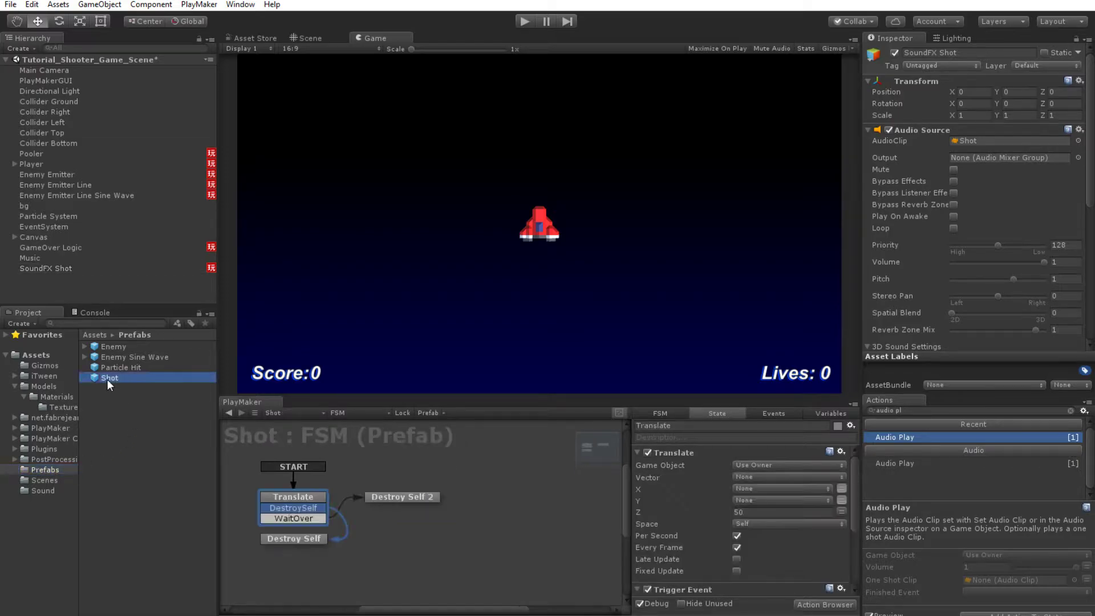
click(357, 561)
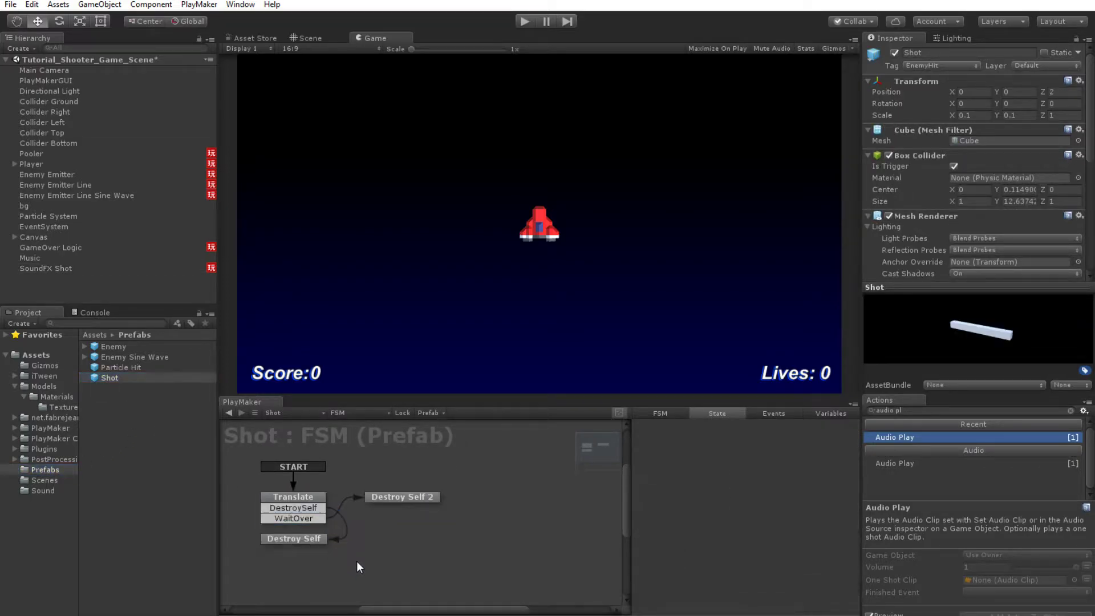
click(297, 495)
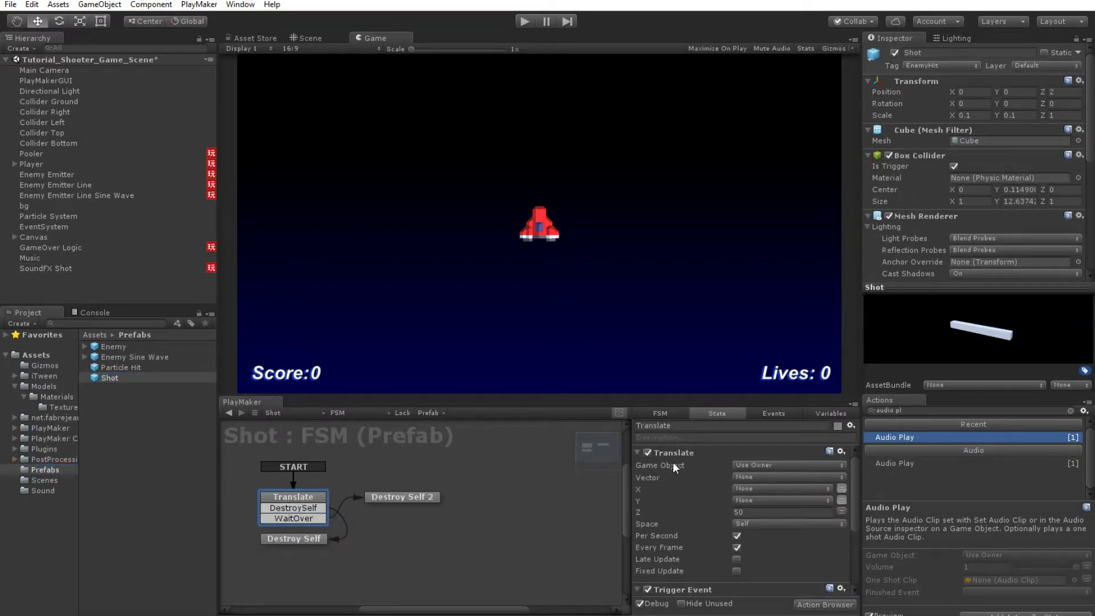
drag(922, 409, 802, 398)
text(send)
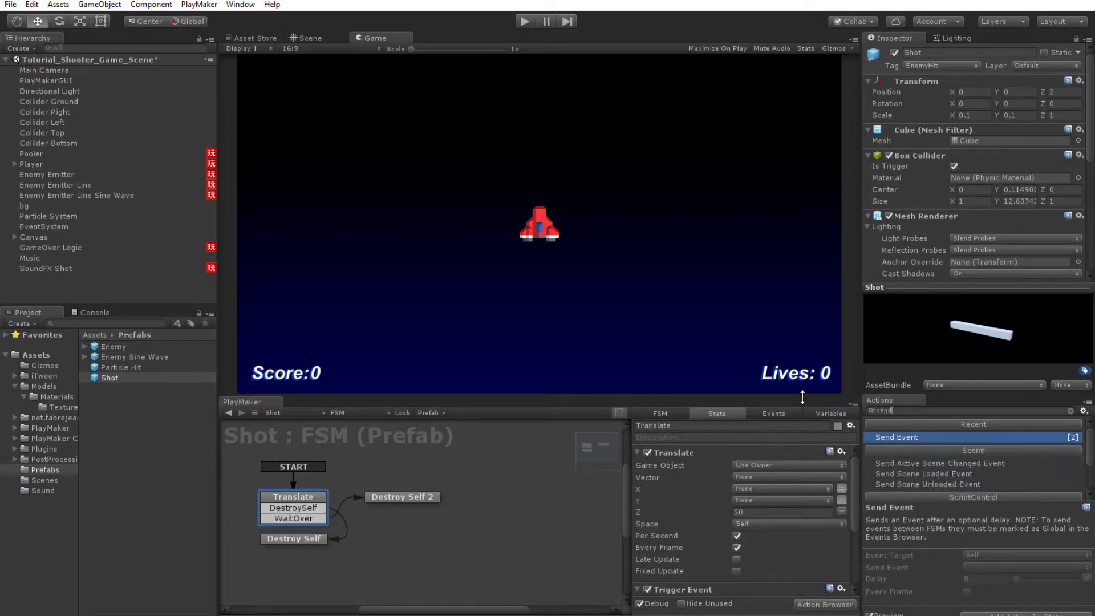
double_click(884, 437)
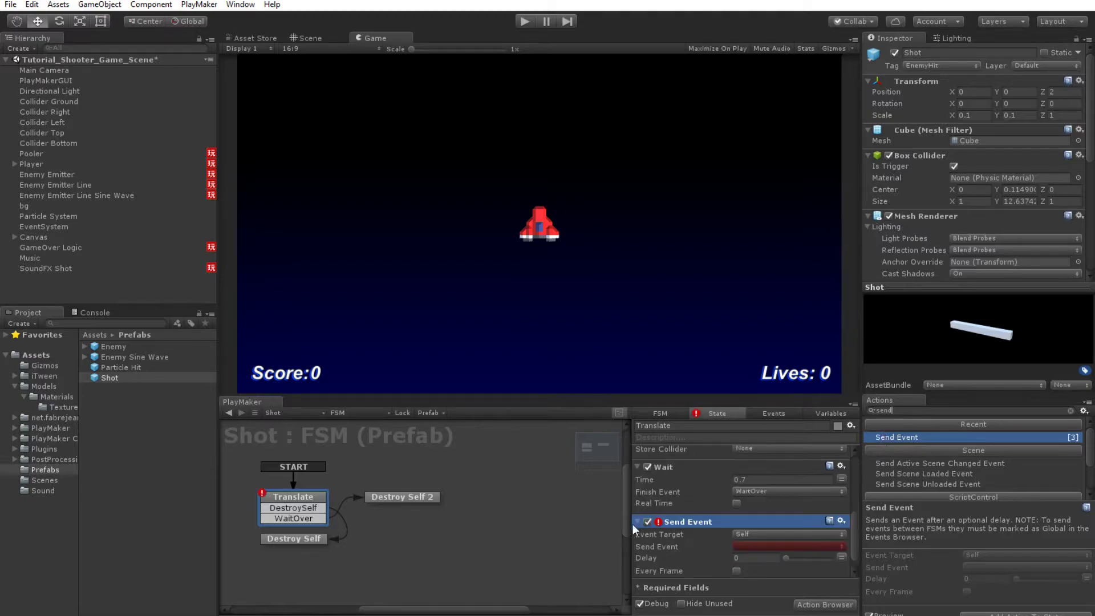
scroll(715, 512, down, 1)
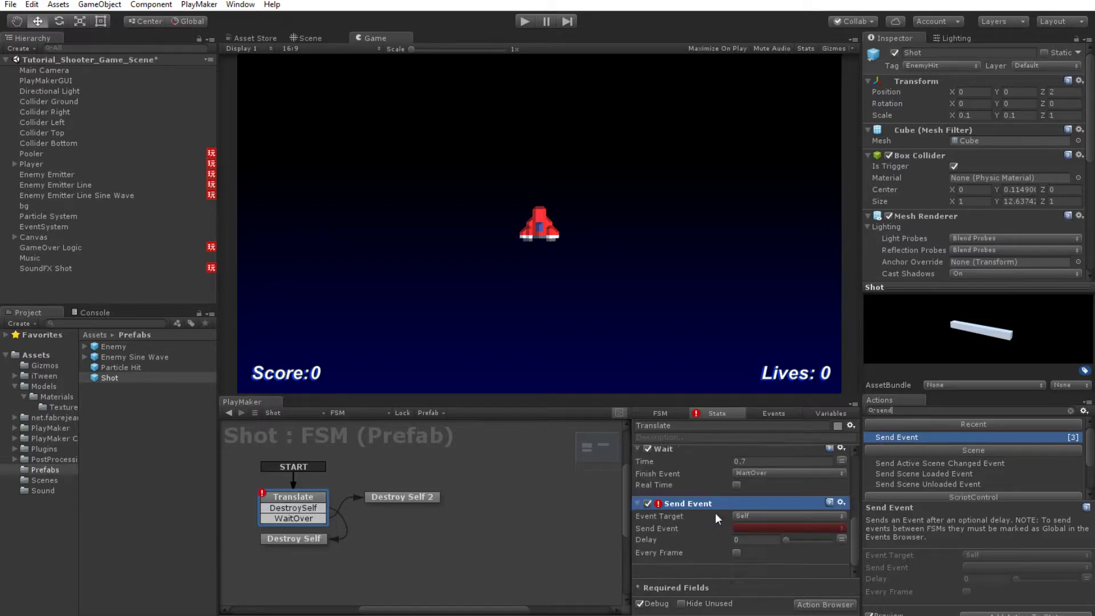
- Set the Send Event action's target to Broadcast All and its event to the global event SoundShot
click(768, 514)
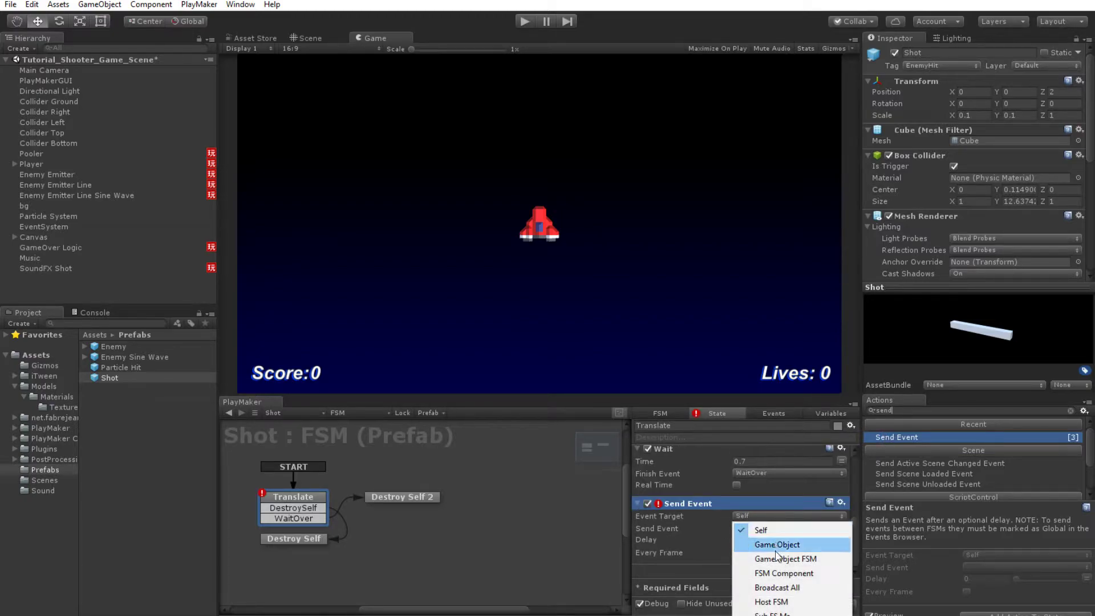
click(771, 587)
scroll(760, 526, down, 1)
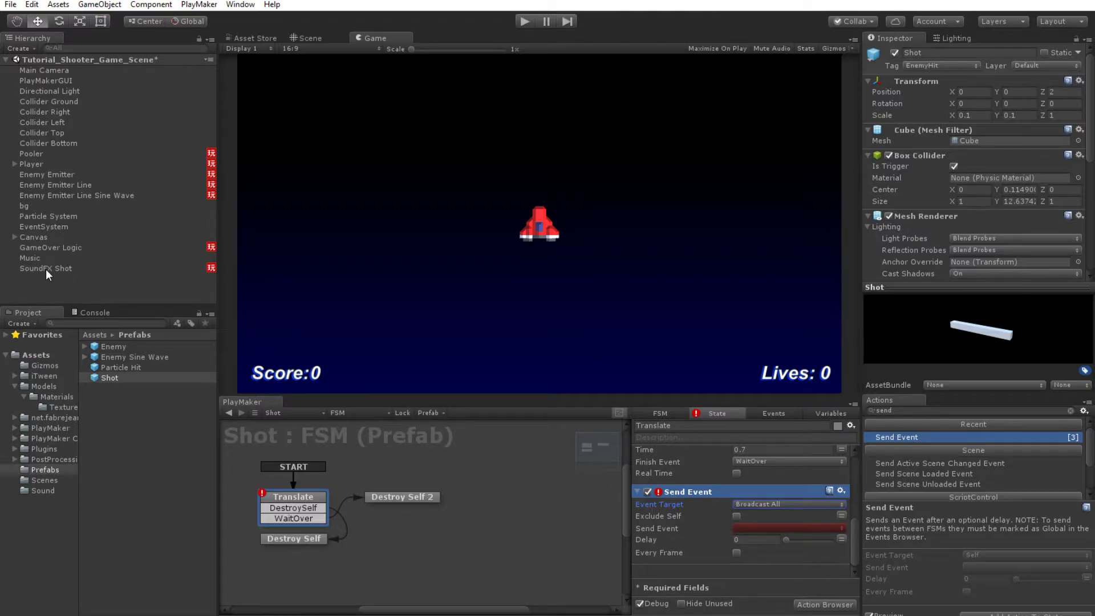
click(749, 528)
mouse_move(778, 562)
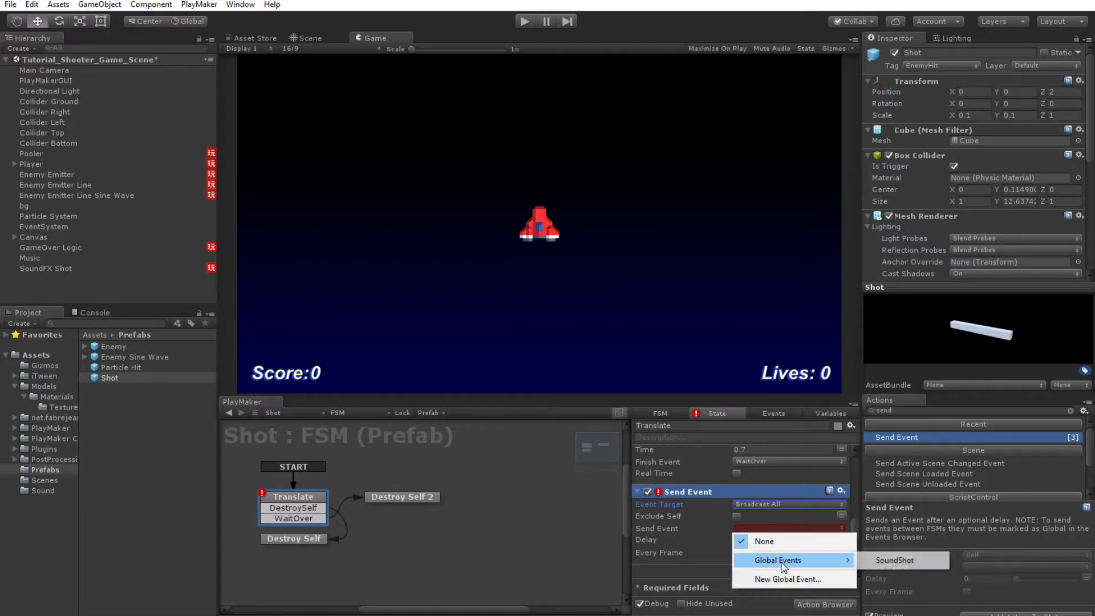
click(911, 561)
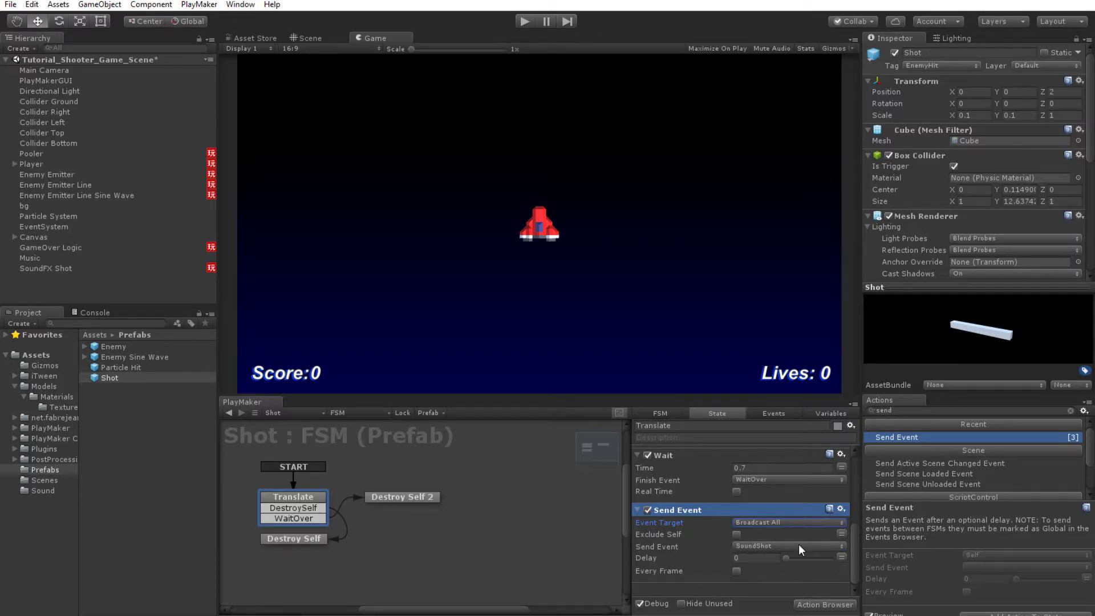
- Playtest the game again, steering the ship and shooting enemies to check the shot sound, and stop the playback
click(523, 21)
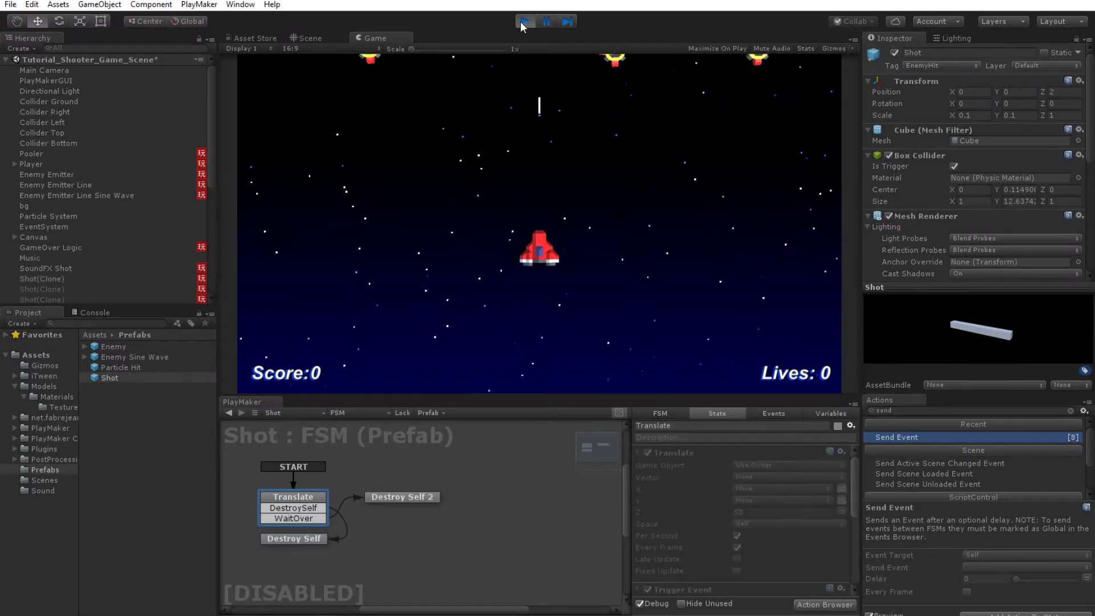
key(Right)
key(Down)
key(Left)
key(space)
key(space)
key(space)
key(Right)
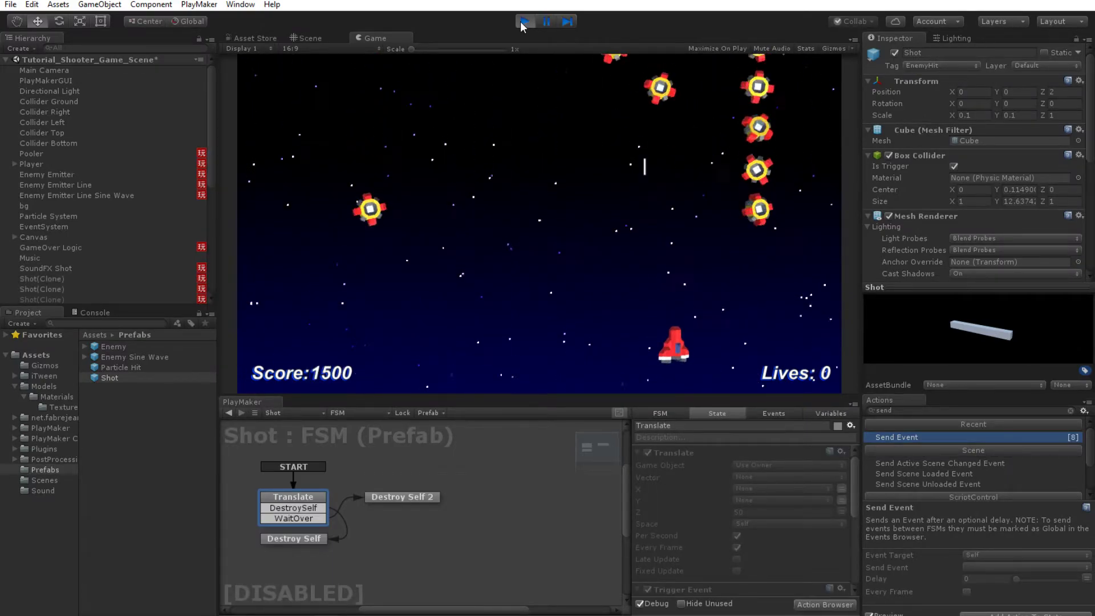
key(Left)
key(space)
key(space)
key(Up)
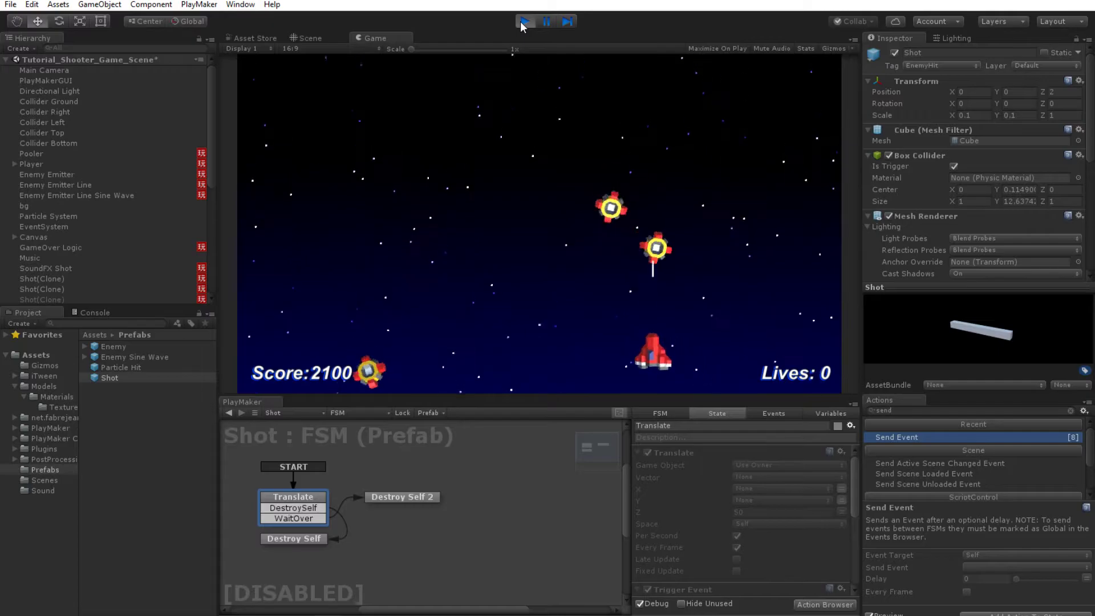
key(Right)
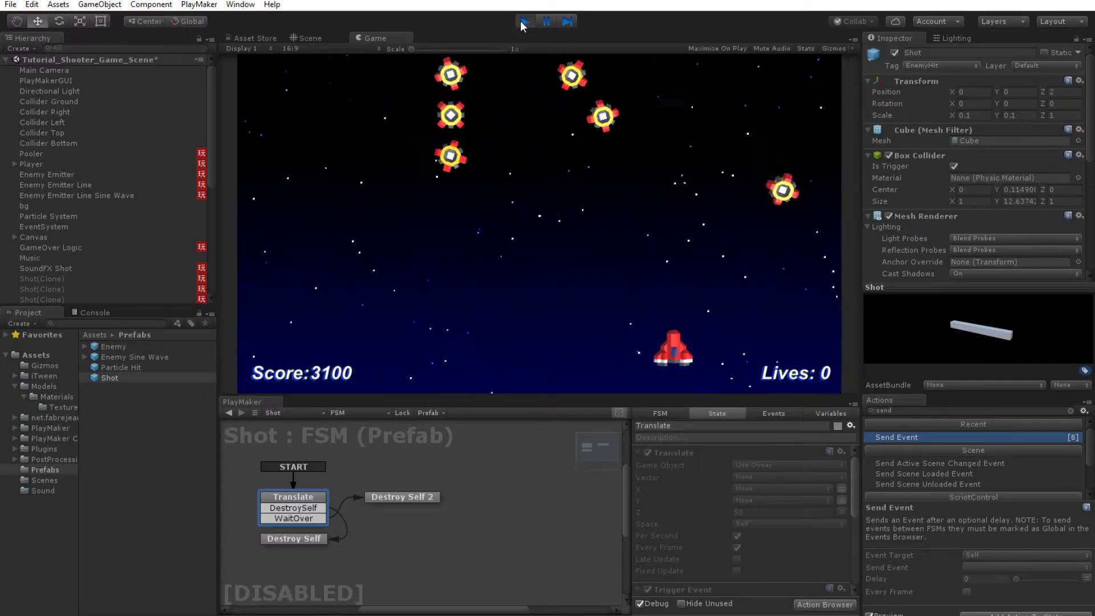
click(523, 22)
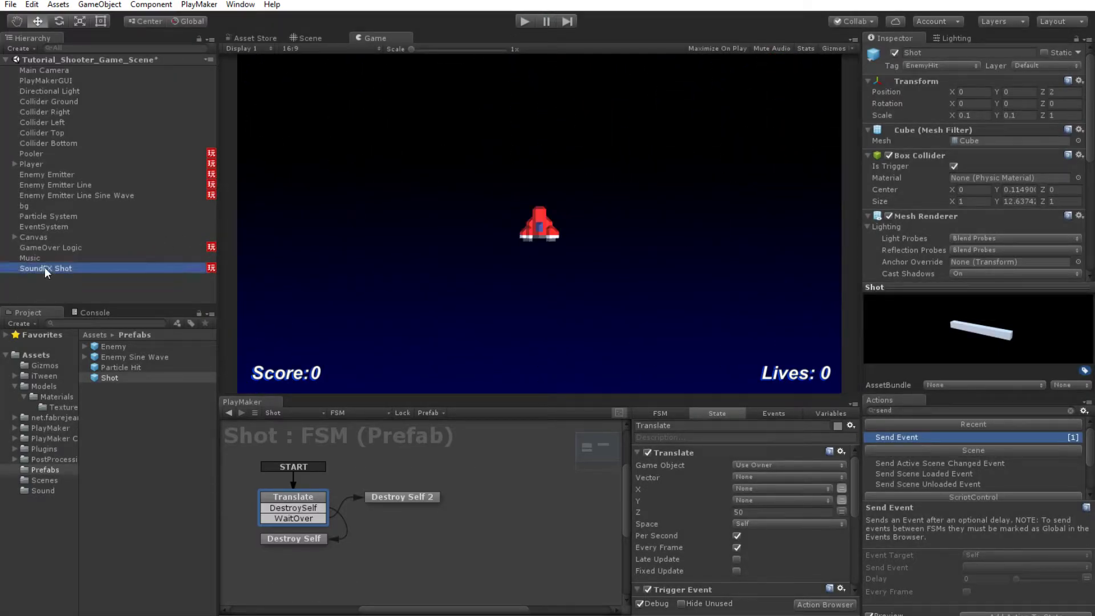
- Duplicate the SoundFX Shot object in the scene
click(45, 268)
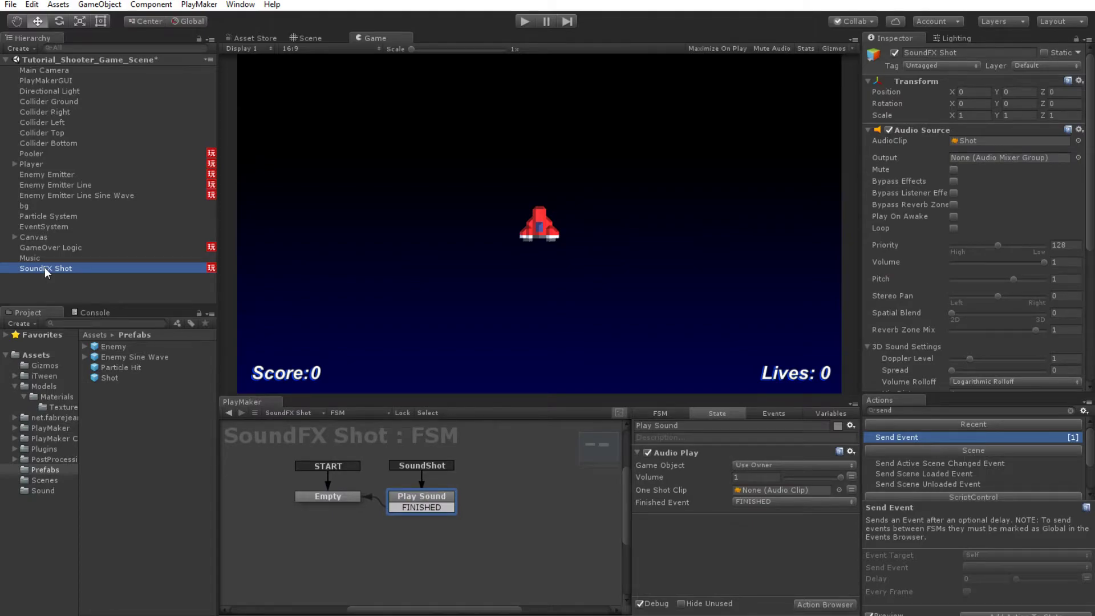
key(ctrl+d)
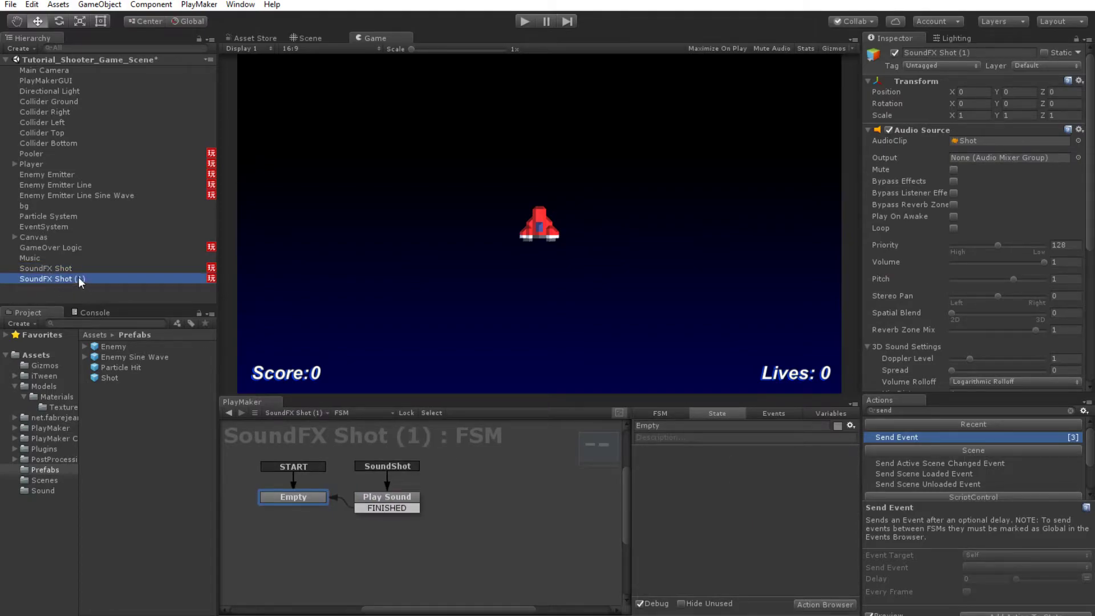
- Rename the duplicated SoundFX Shot (1) object as SoundFX Explosion
click(78, 279)
drag(89, 279, 54, 280)
text(Explosion)
key(Return)
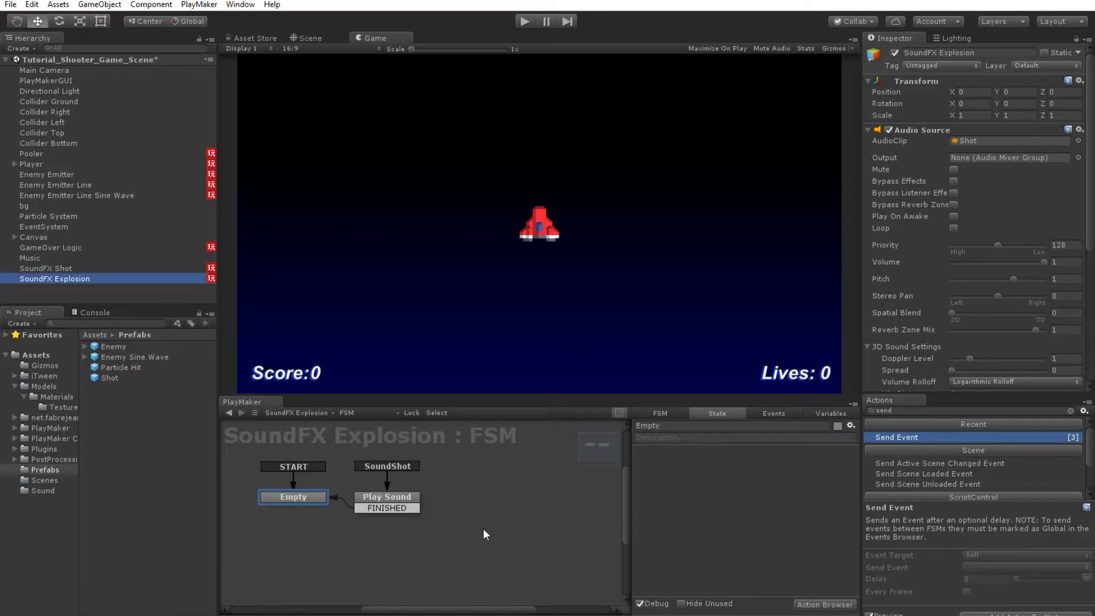
- Add a new event named SoundExplo to the SoundFX Explosion object's FSM
click(775, 413)
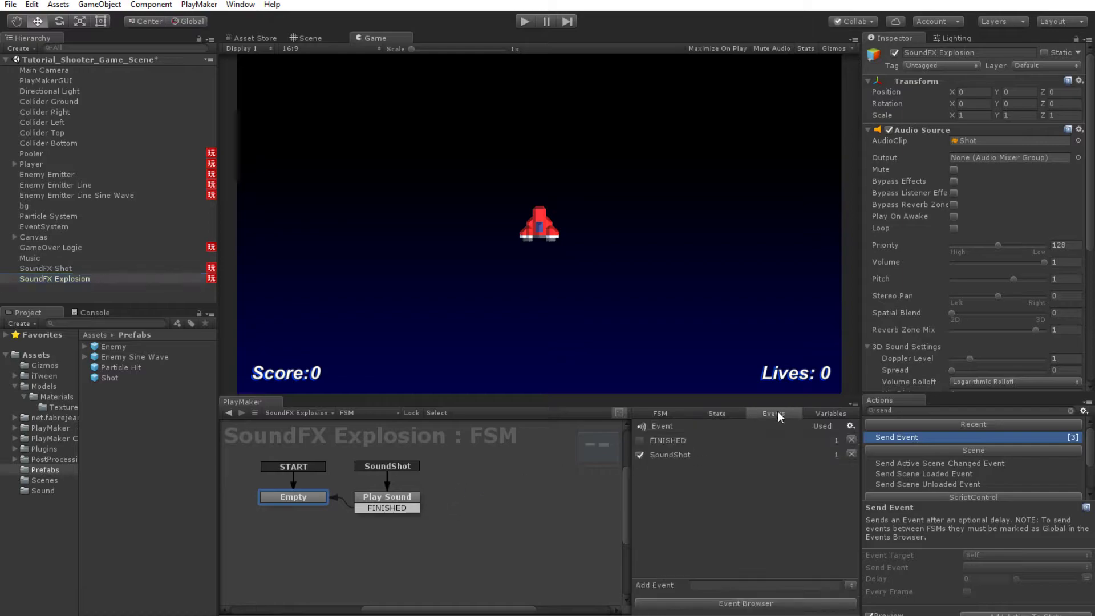
click(710, 584)
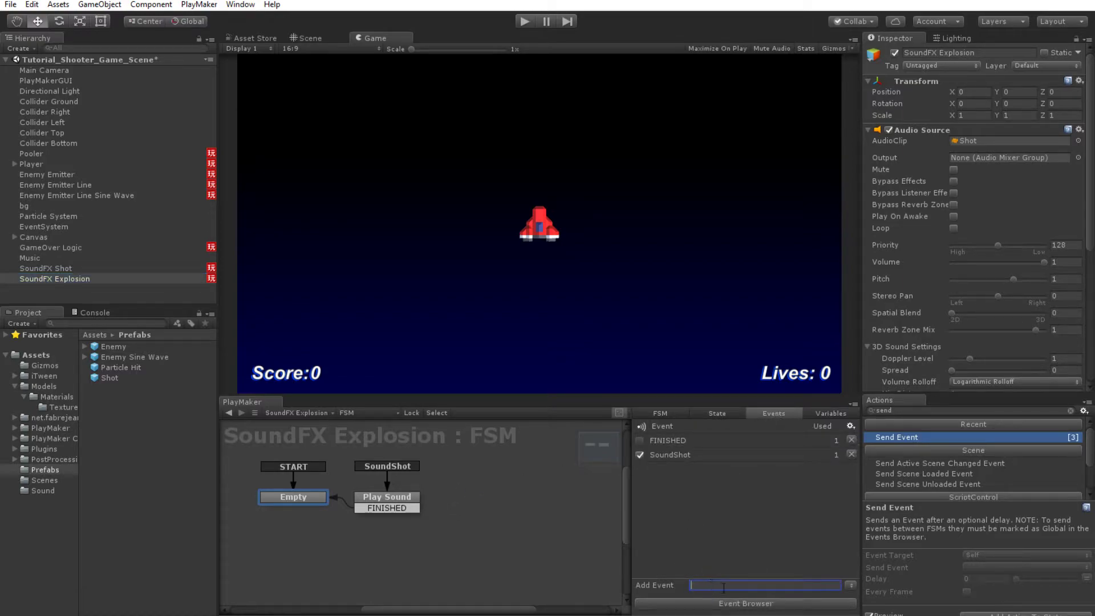
text(s)
key(BackSpace)
text(SoundExplo)
key(Return)
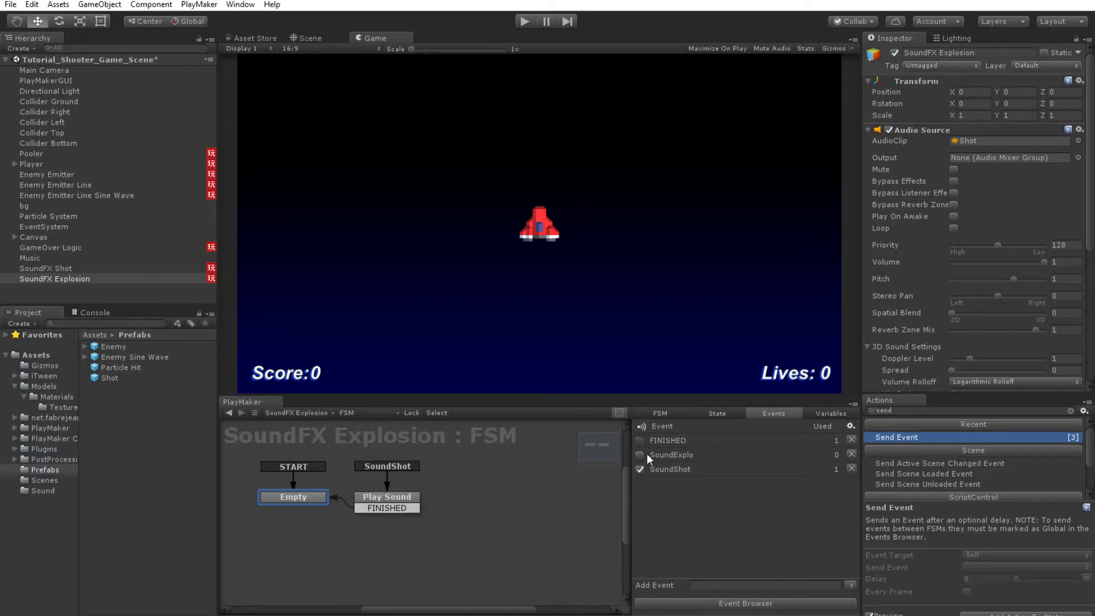
- Give the Play Sound state a SoundExplo global transition and delete its SoundShot transition
click(402, 504)
right_click(403, 504)
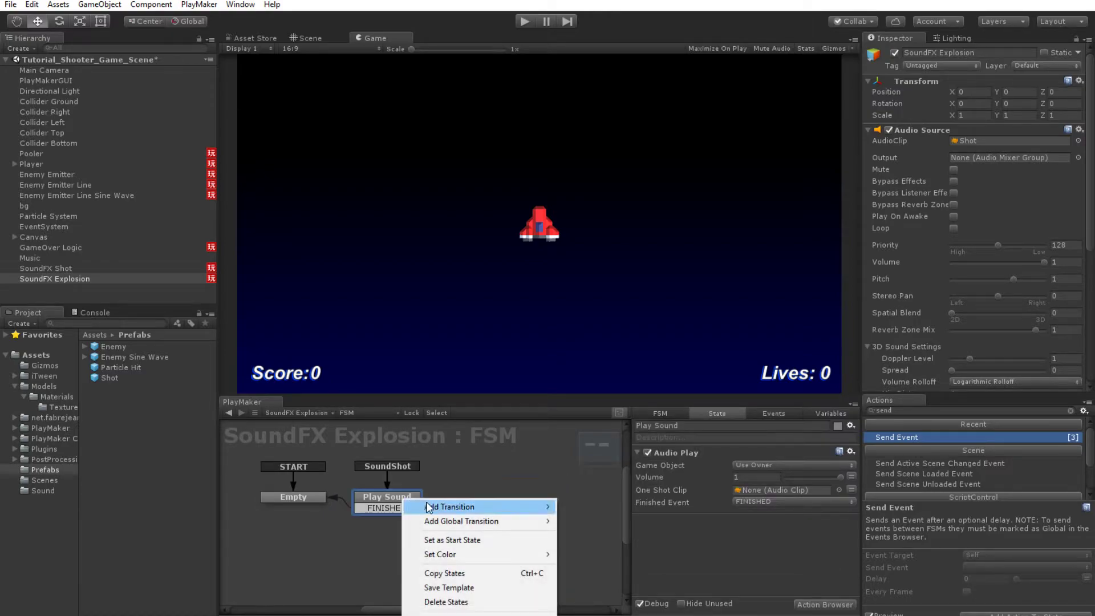
mouse_move(450, 523)
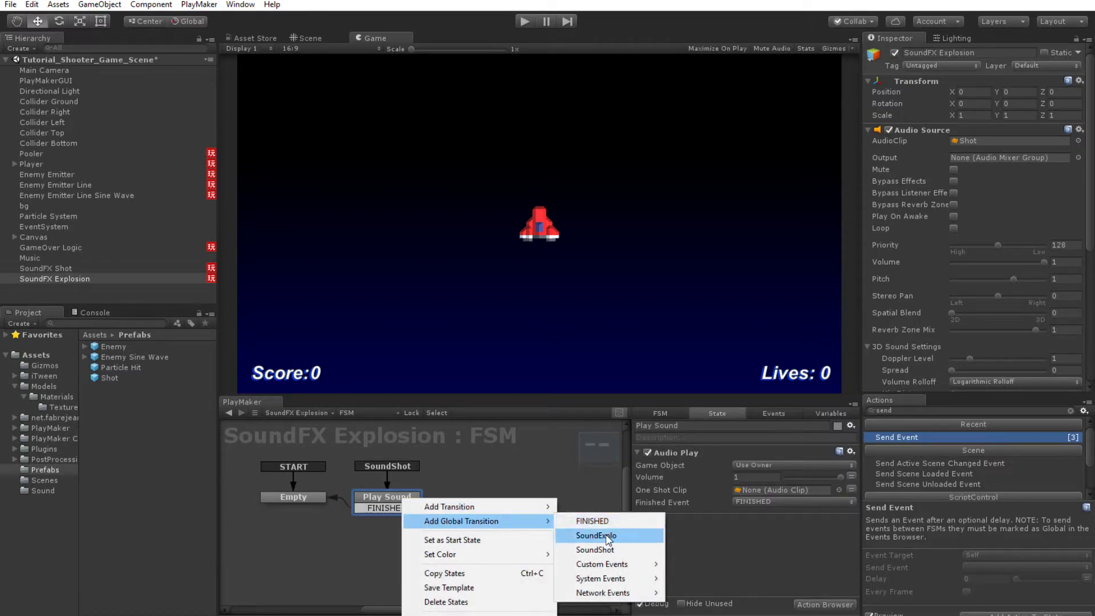
click(598, 535)
right_click(390, 458)
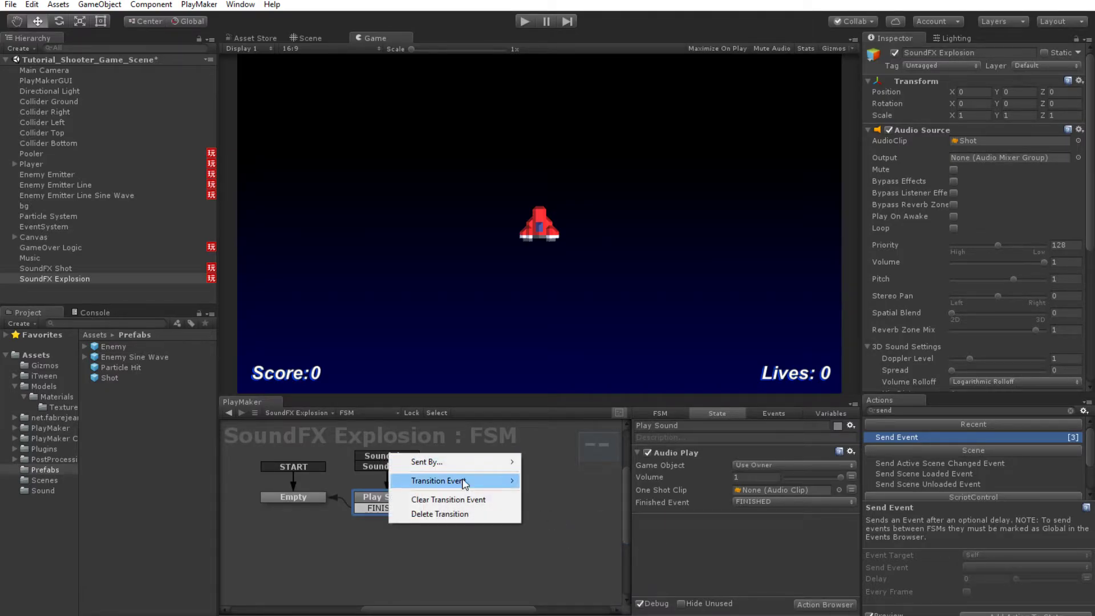
click(439, 514)
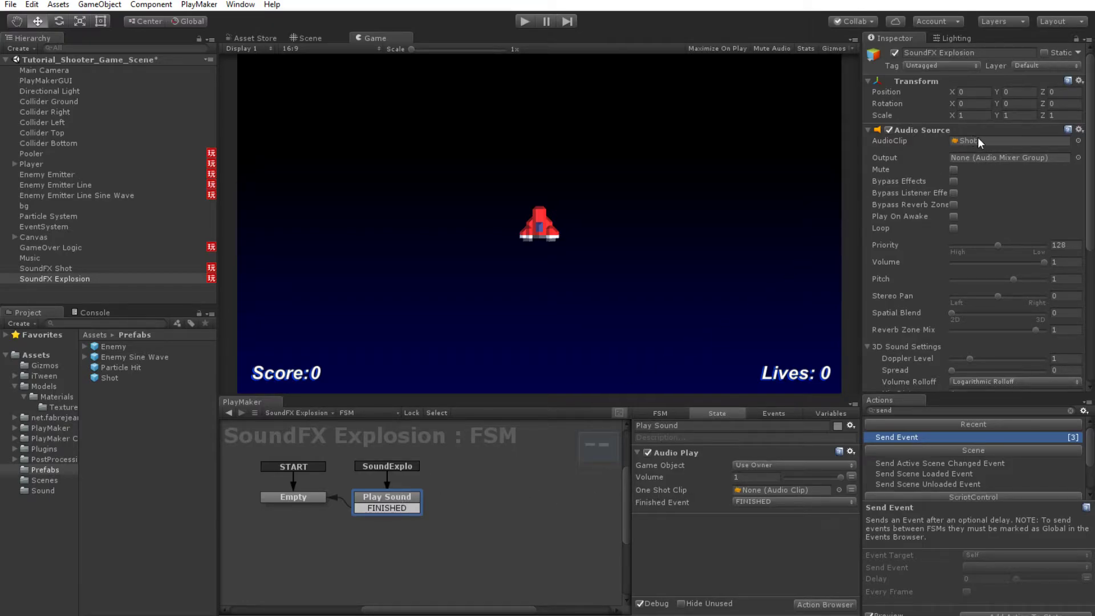
- Assign the Explosion clip from the Sound folder to the SoundFX Explosion object's Audio Source
click(43, 490)
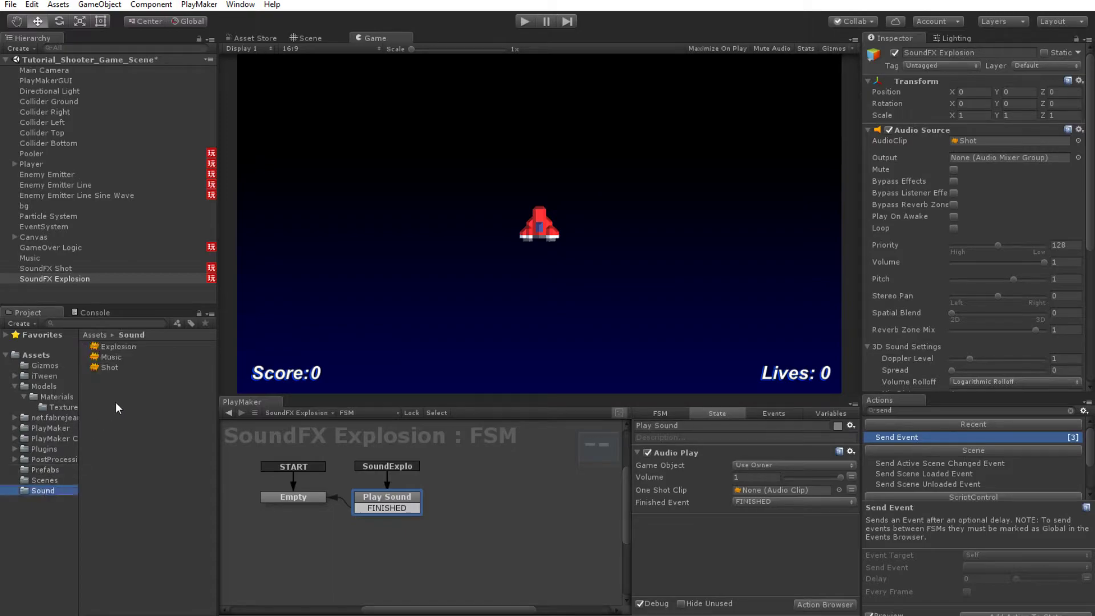
drag(117, 346, 979, 144)
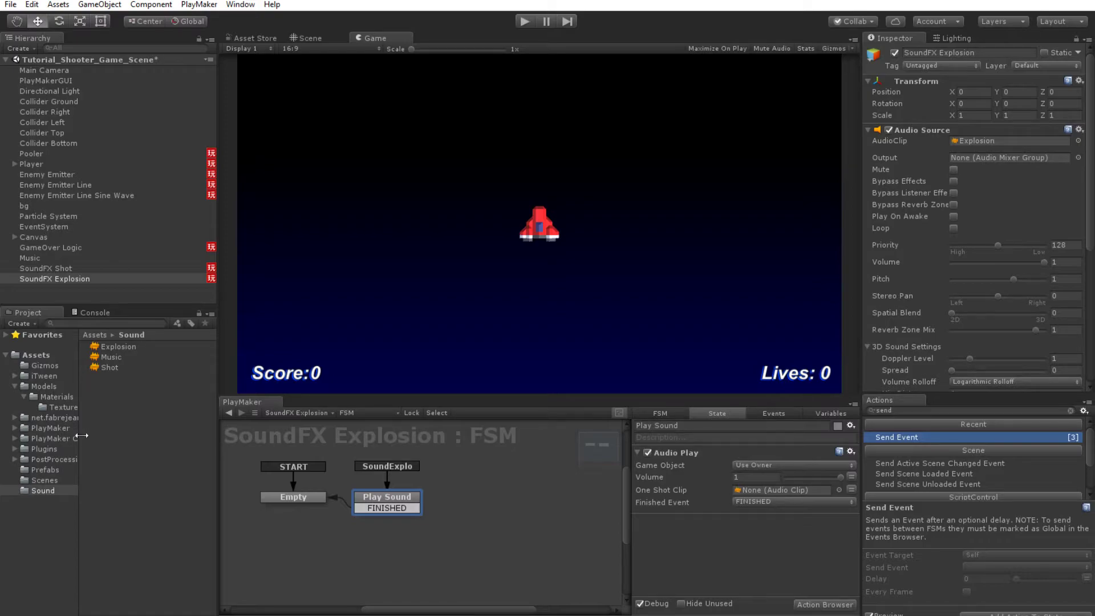
- Add a Send Event action to the Particle Hit prefab's Wait state, targeting Broadcast All with the global event SoundExplo
click(36, 469)
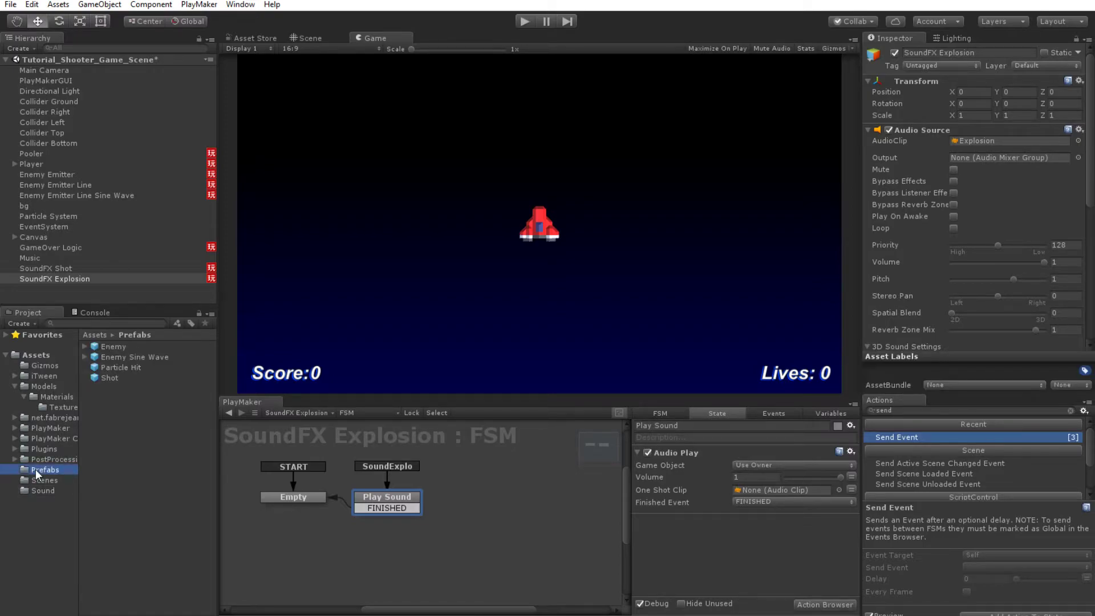
click(125, 368)
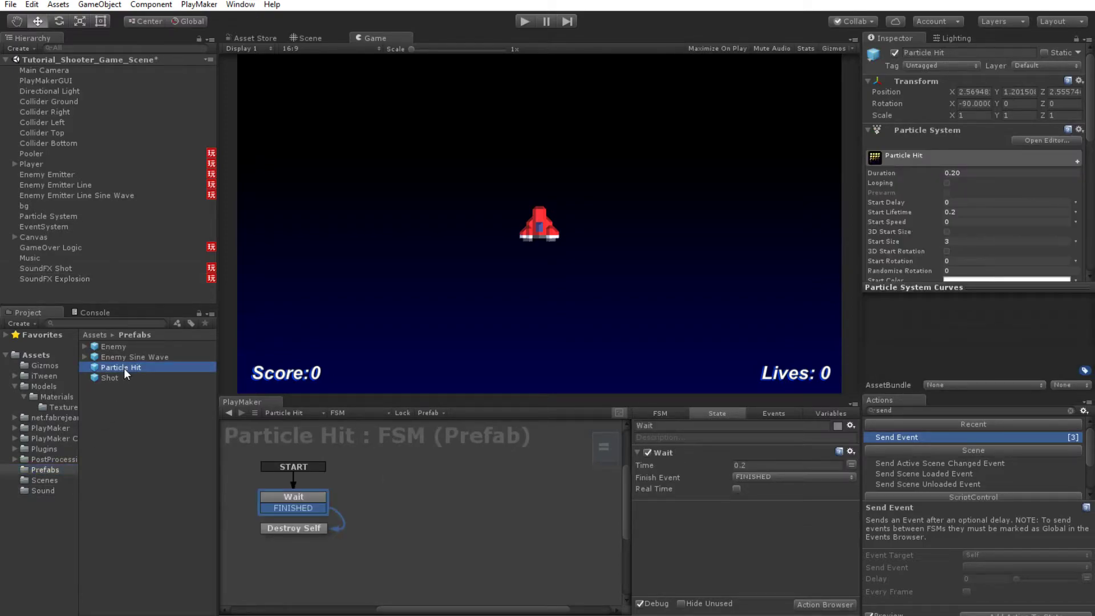
double_click(889, 435)
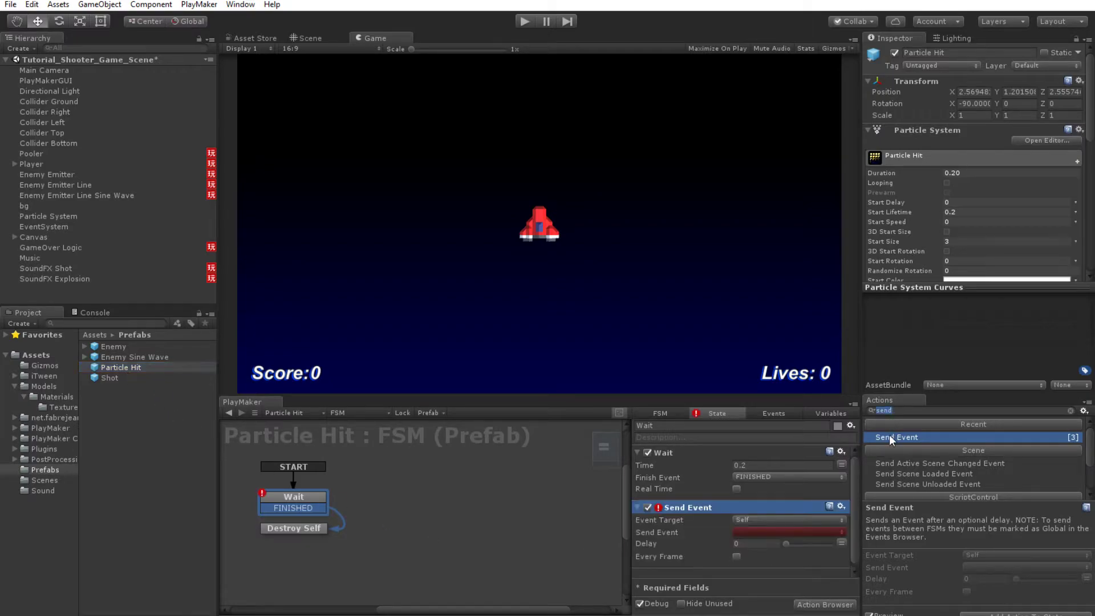
click(750, 520)
click(775, 591)
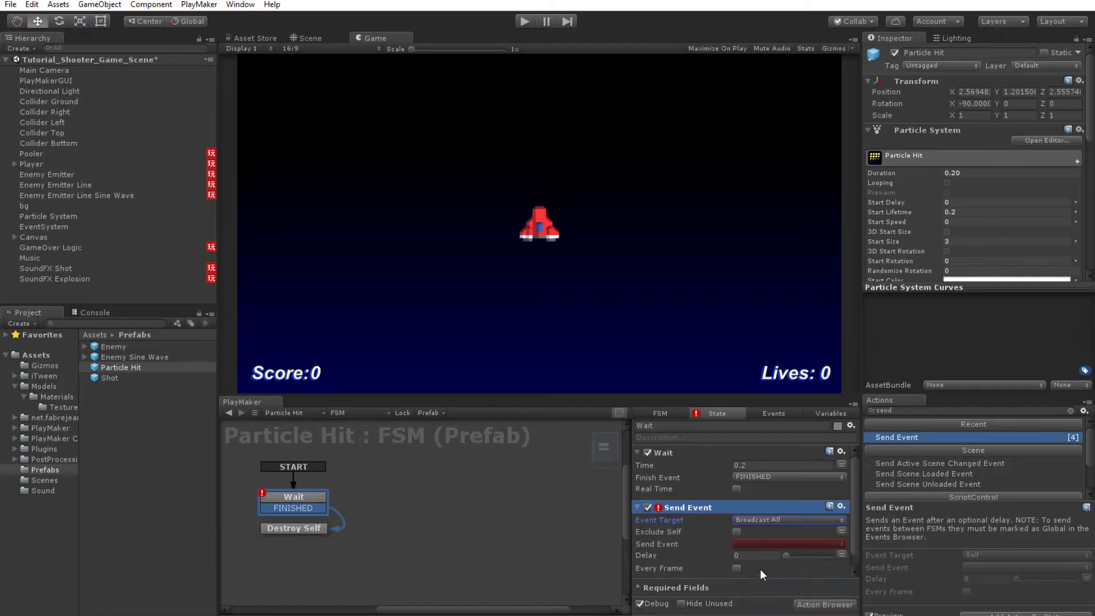
click(750, 543)
mouse_move(777, 576)
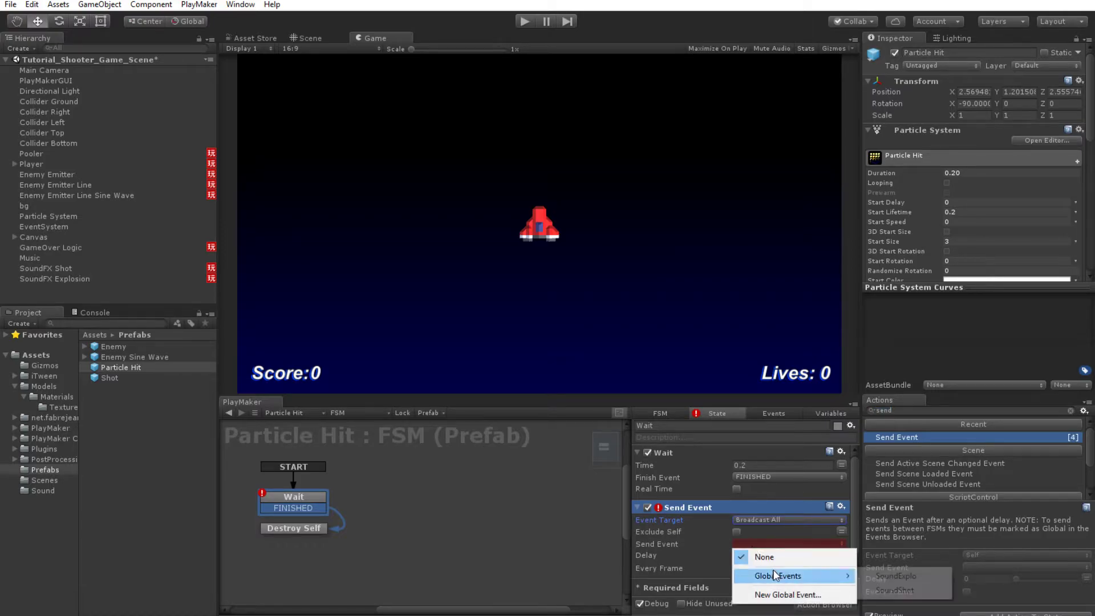
click(898, 572)
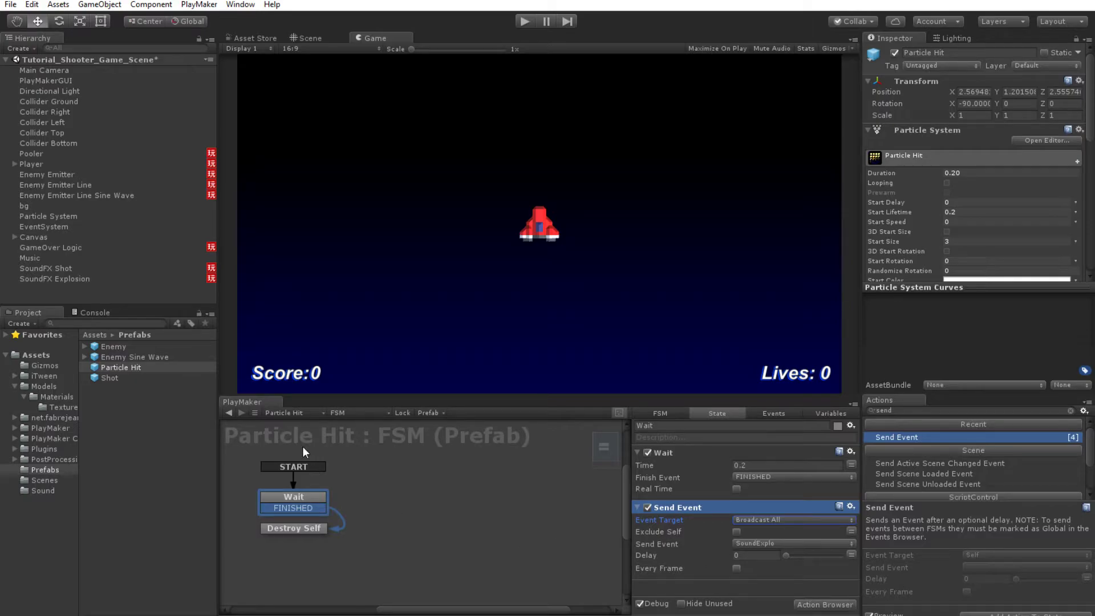
- Playtest the game, steering the ship and shooting enemies to check the explosion sound, and stop the playback
click(521, 22)
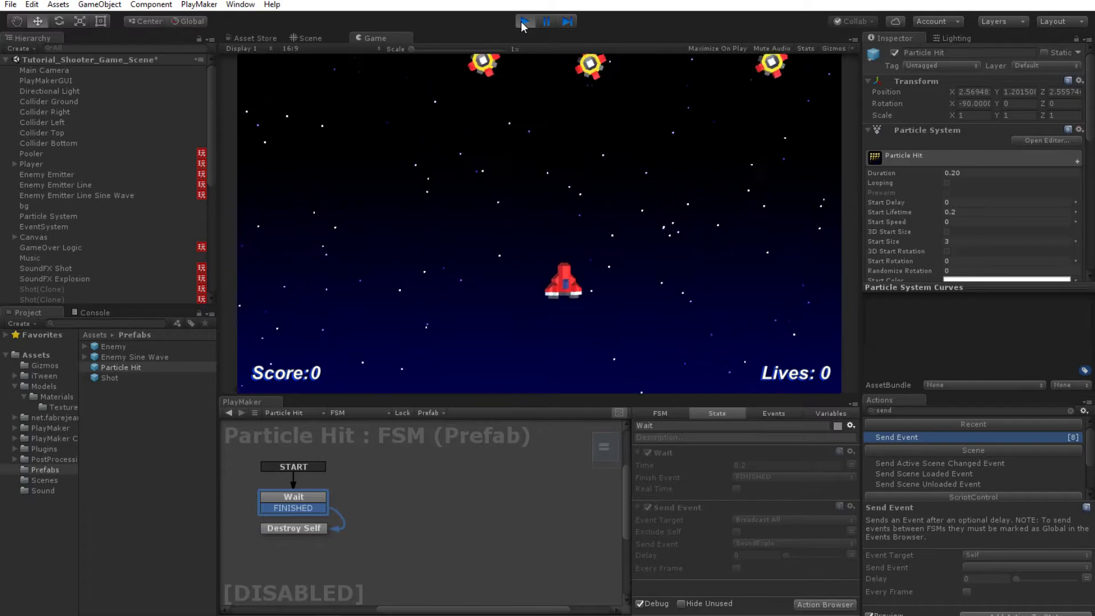
key(Left)
key(space)
key(space)
key(space)
key(space)
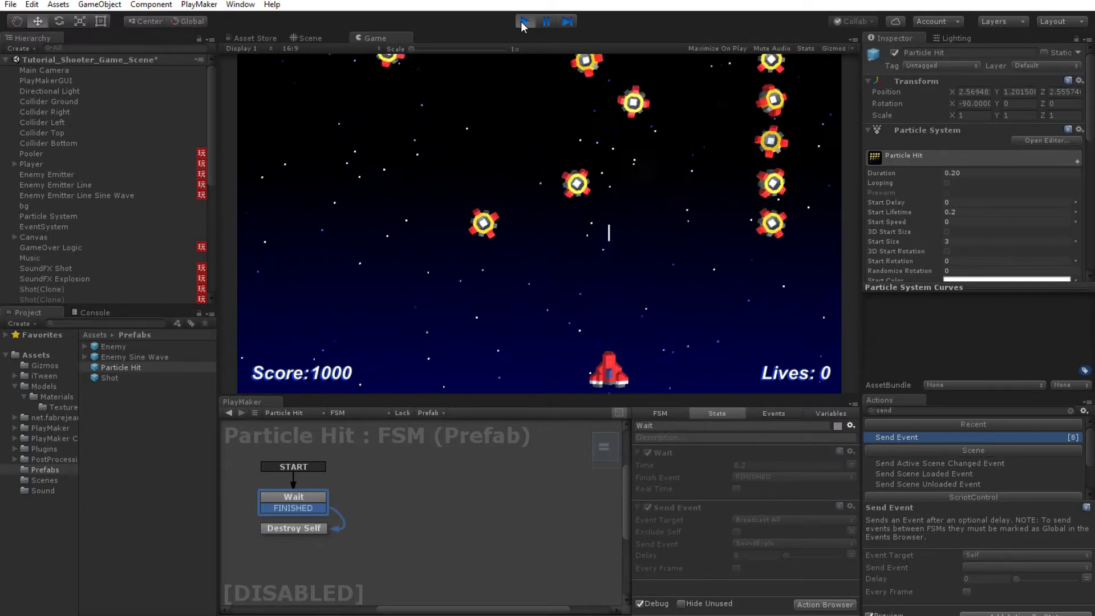
key(Up)
key(Left)
key(space)
key(Down)
key(Right)
key(space)
key(space)
key(Right)
key(space)
key(space)
key(space)
key(space)
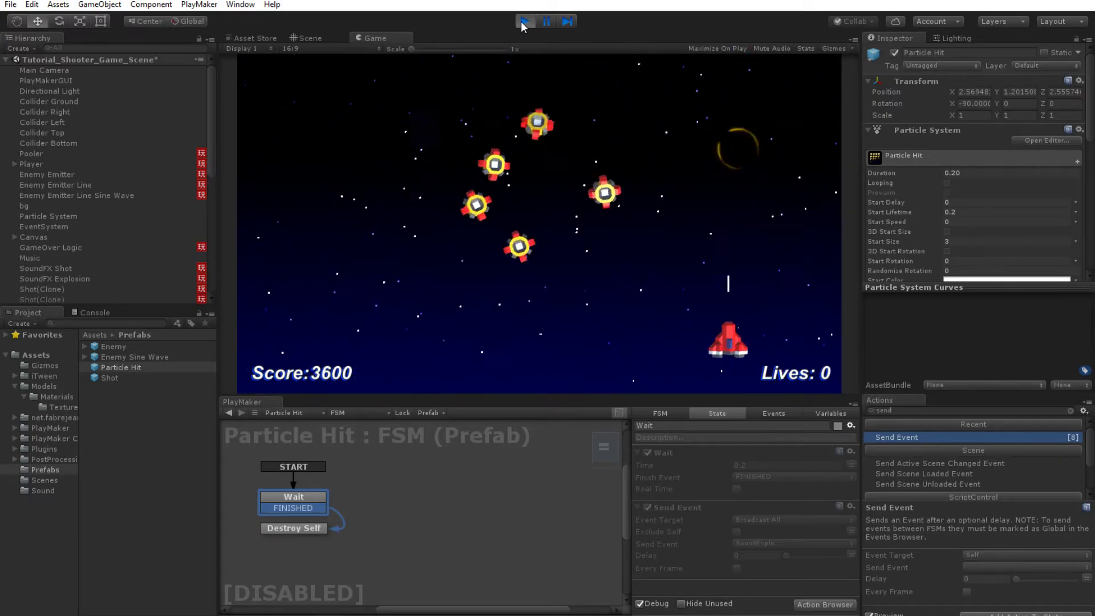
key(Left)
key(Down)
key(Up)
key(Left)
key(Right)
key(space)
key(Down)
key(space)
key(Left)
key(Down)
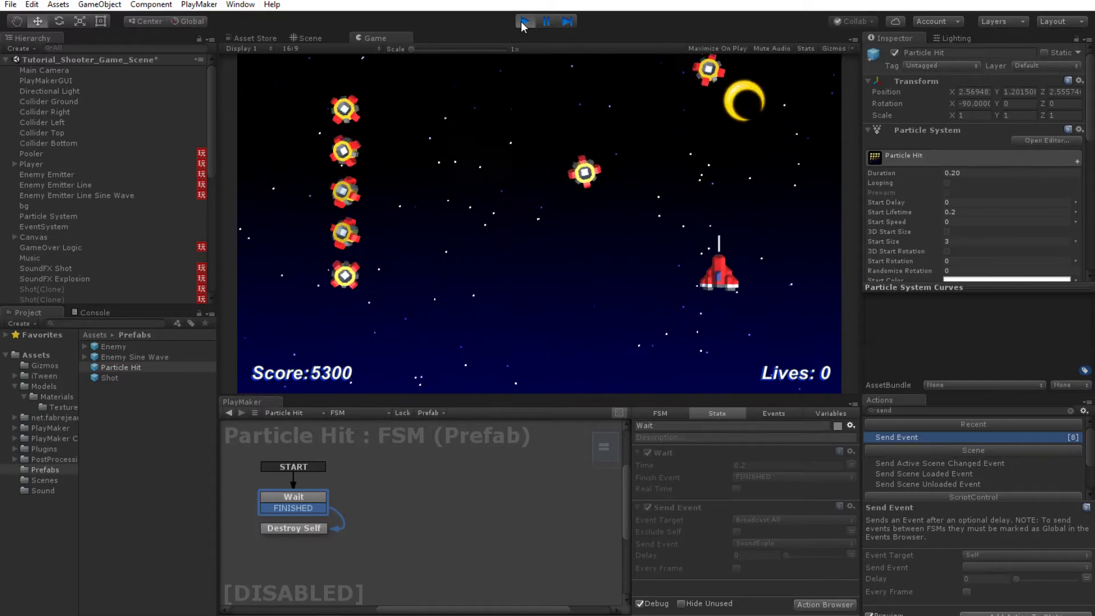
key(space)
key(Right)
key(space)
key(Left)
key(Up)
key(space)
key(space)
key(space)
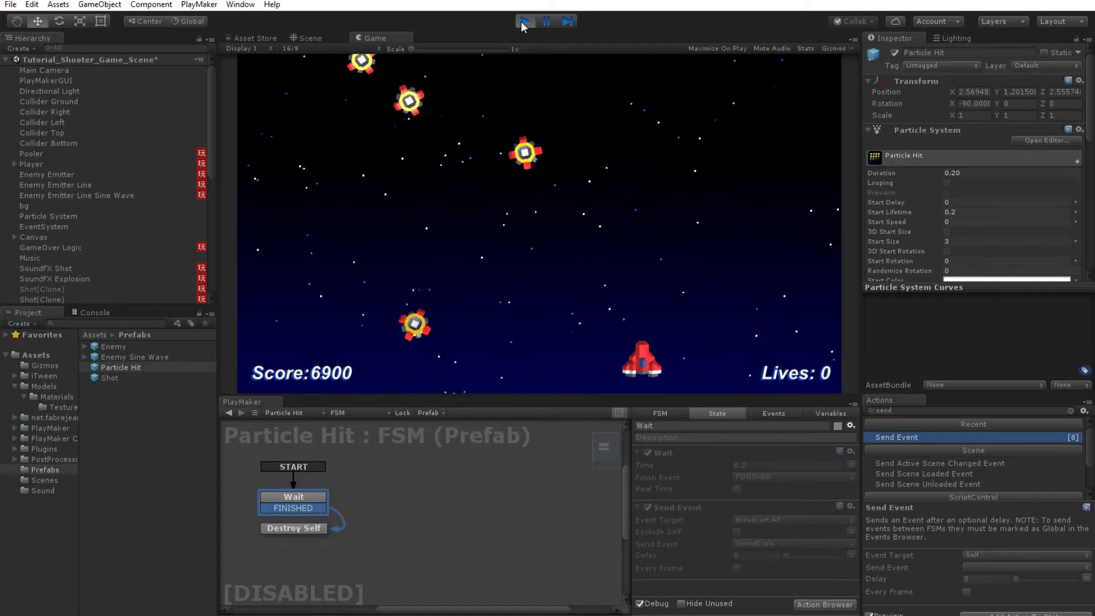
click(524, 22)
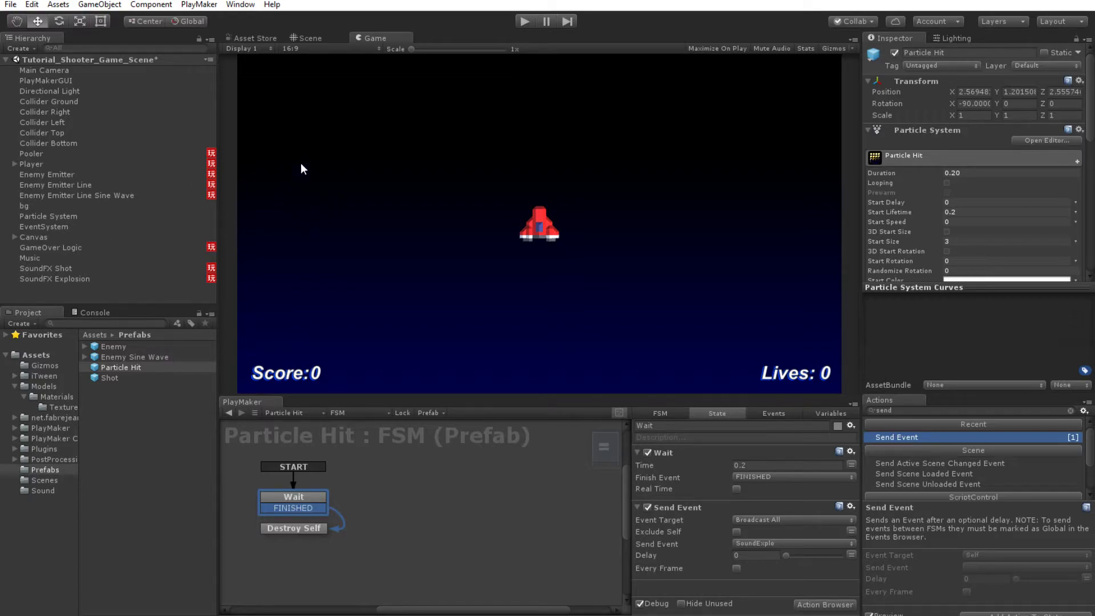
- Add an FSM to the Main Camera and name its start state "fade in"
click(46, 69)
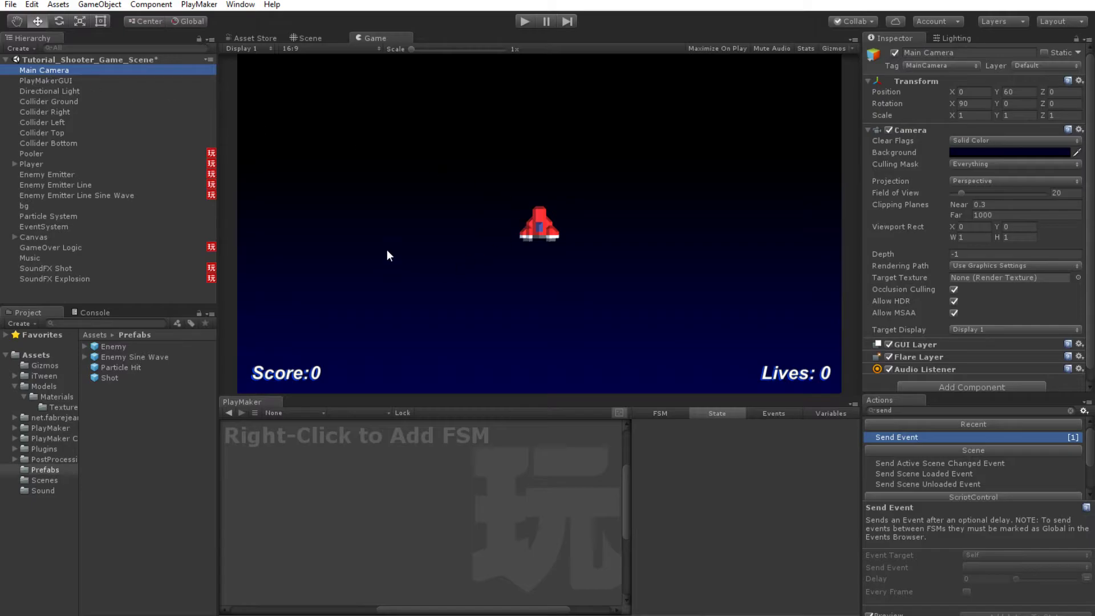
right_click(350, 521)
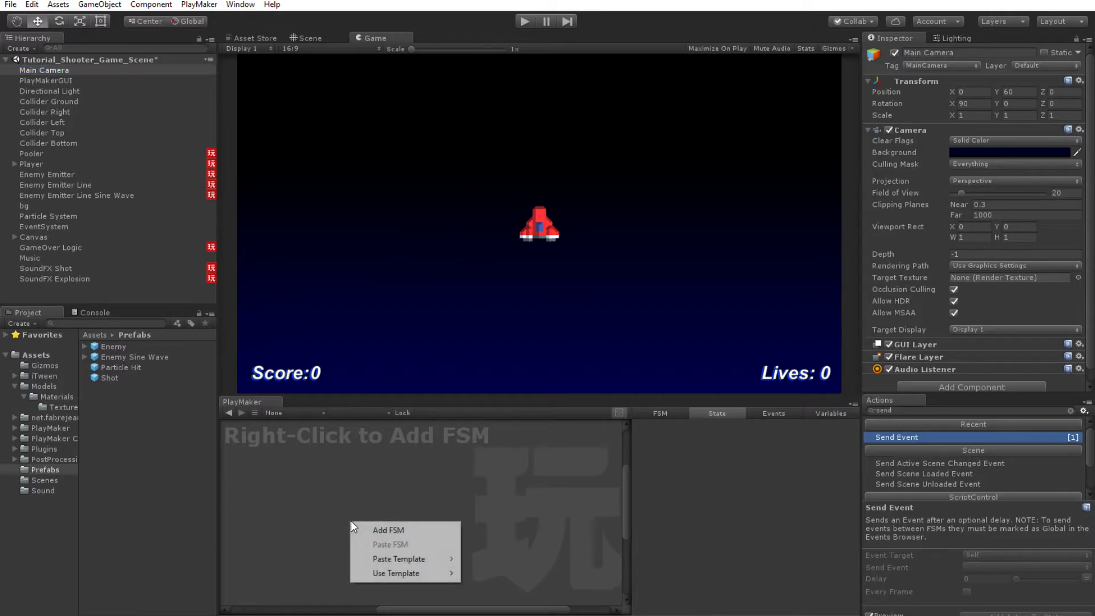
click(383, 528)
click(701, 429)
text(fade in)
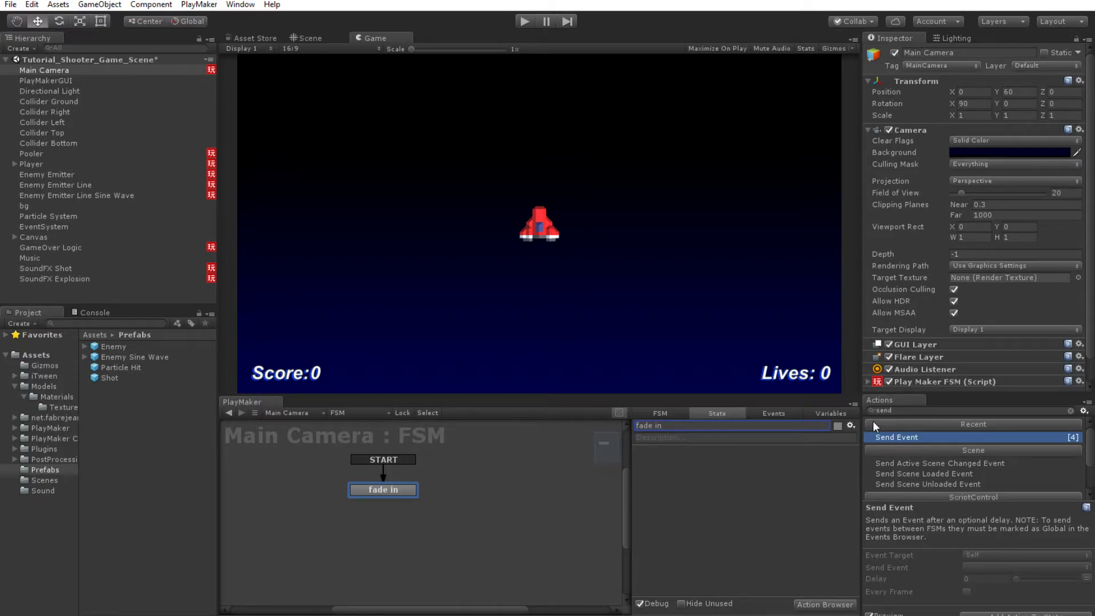
- Find the Camera Fade In action and add it to the Main Camera's fade in state
drag(910, 411, 854, 414)
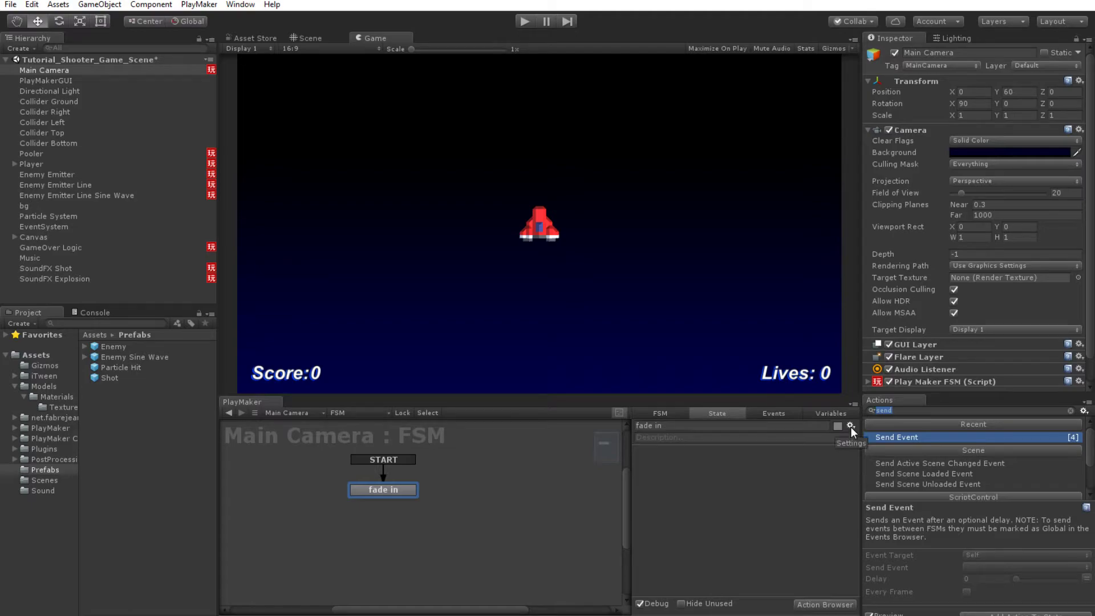
text(camera)
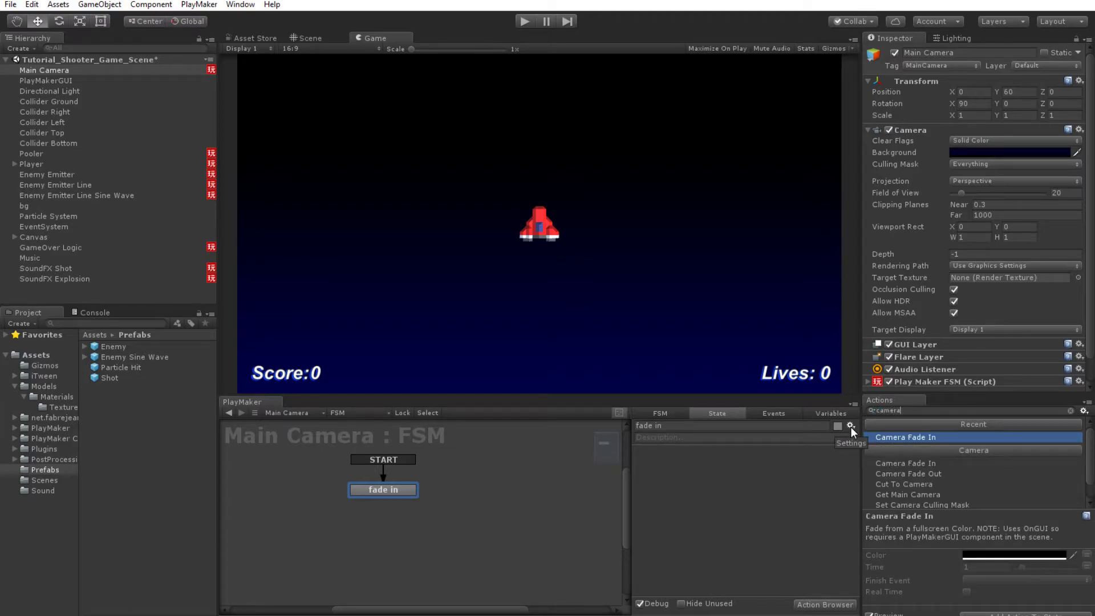
click(909, 461)
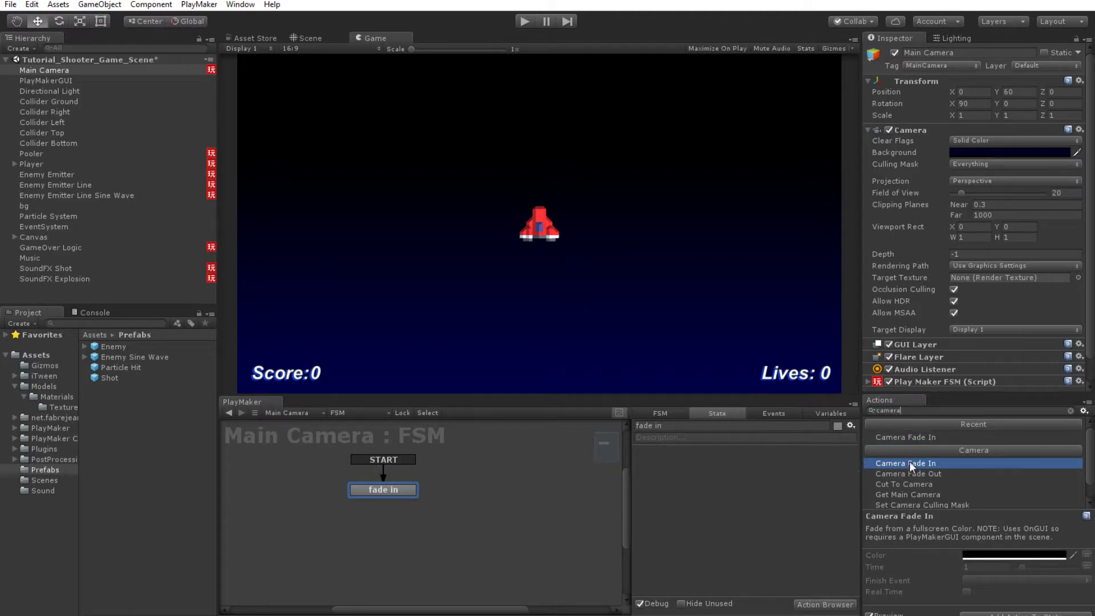
double_click(905, 464)
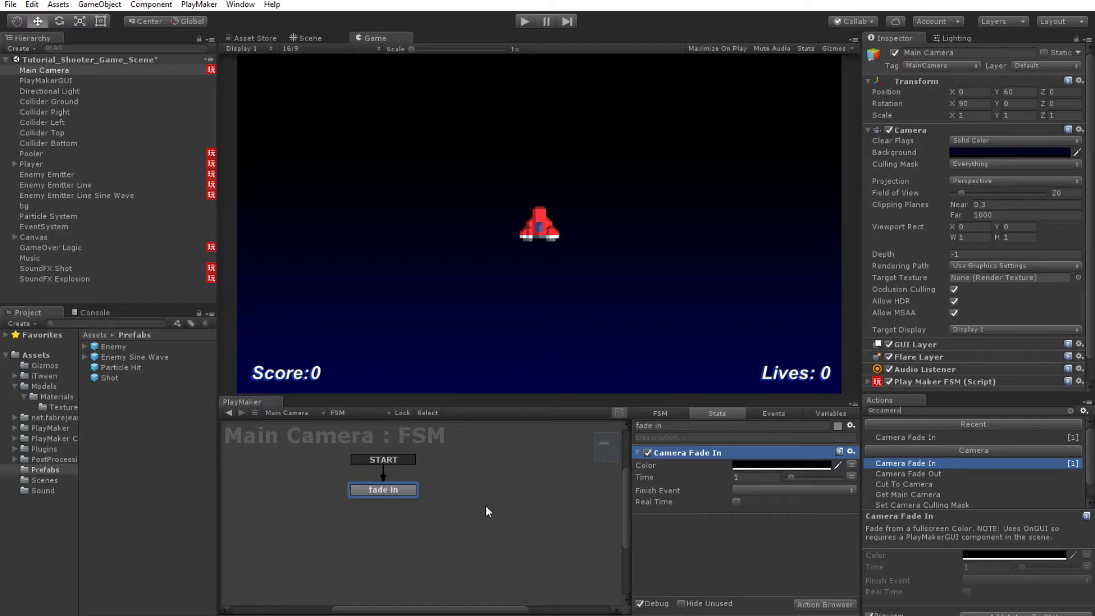
- Play the game briefly to check the camera fade-in, stop it and save the scene
click(524, 22)
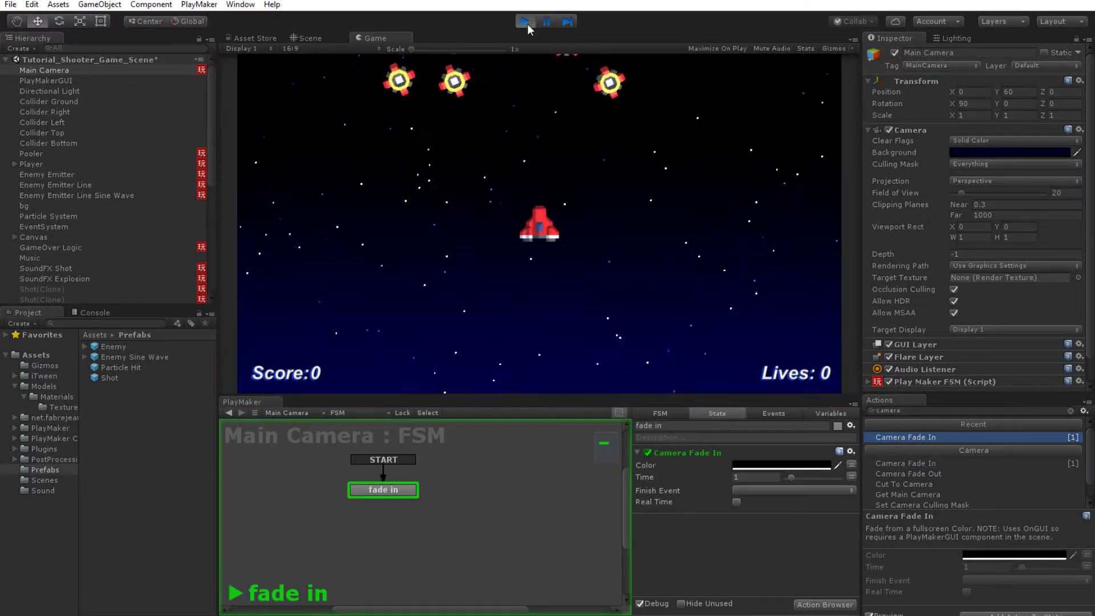
click(524, 24)
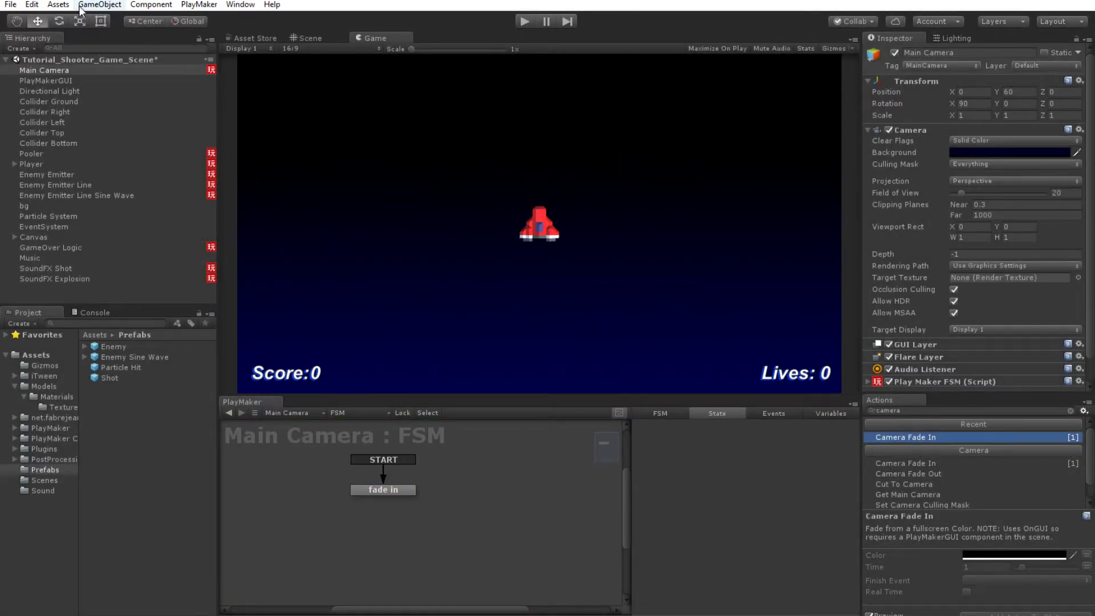
click(10, 5)
click(41, 54)
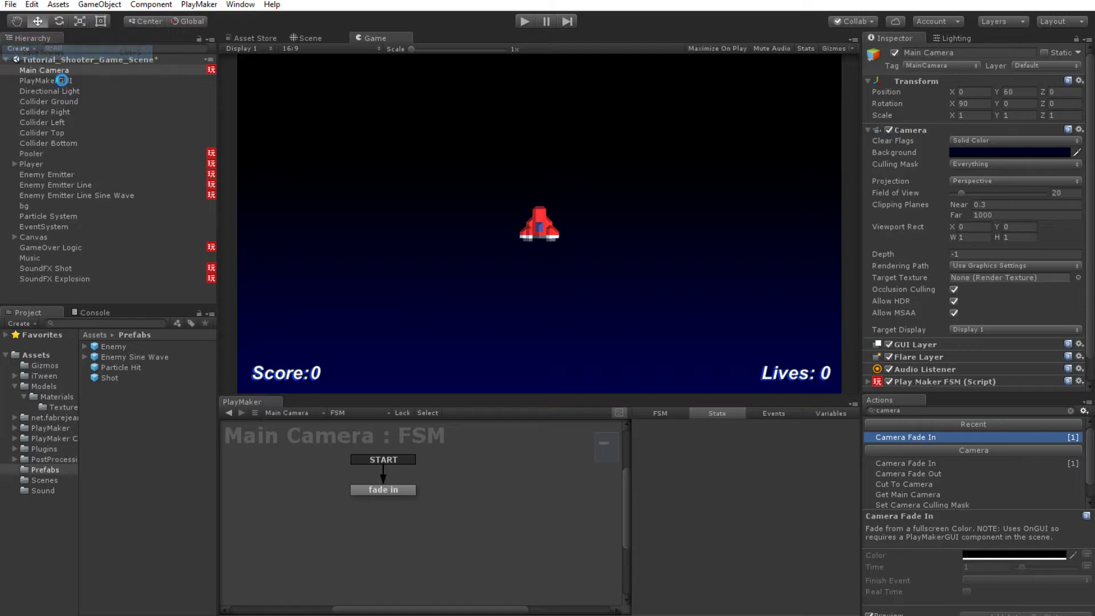
- Open Tutorial_Shooter_GameOver_Scene from the Scenes folder and show the Game Over Logic object's FSM
click(45, 480)
drag(218, 374, 254, 374)
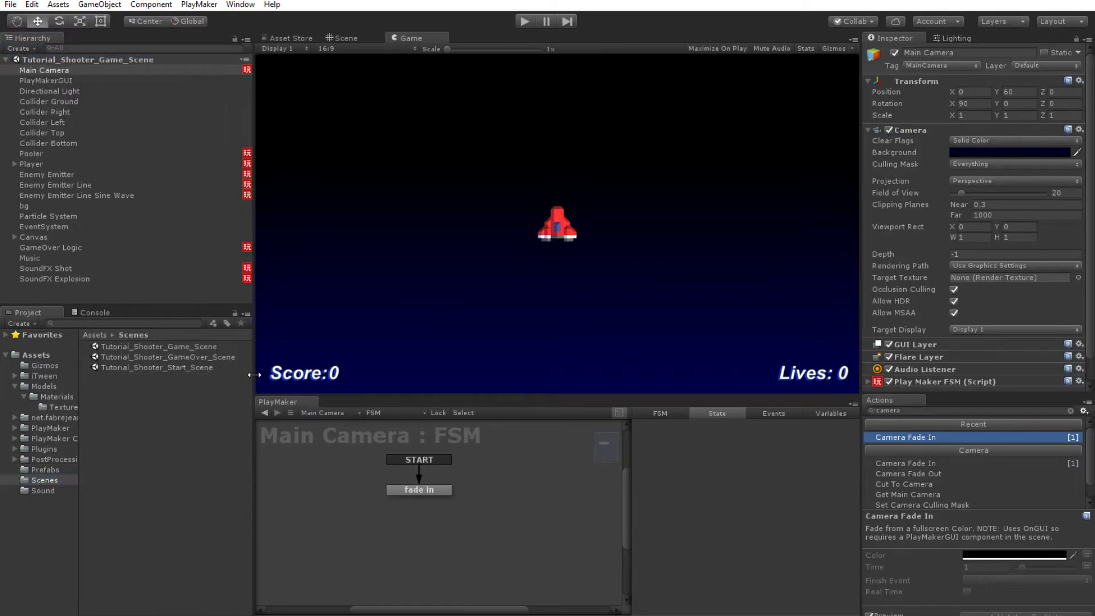
double_click(193, 357)
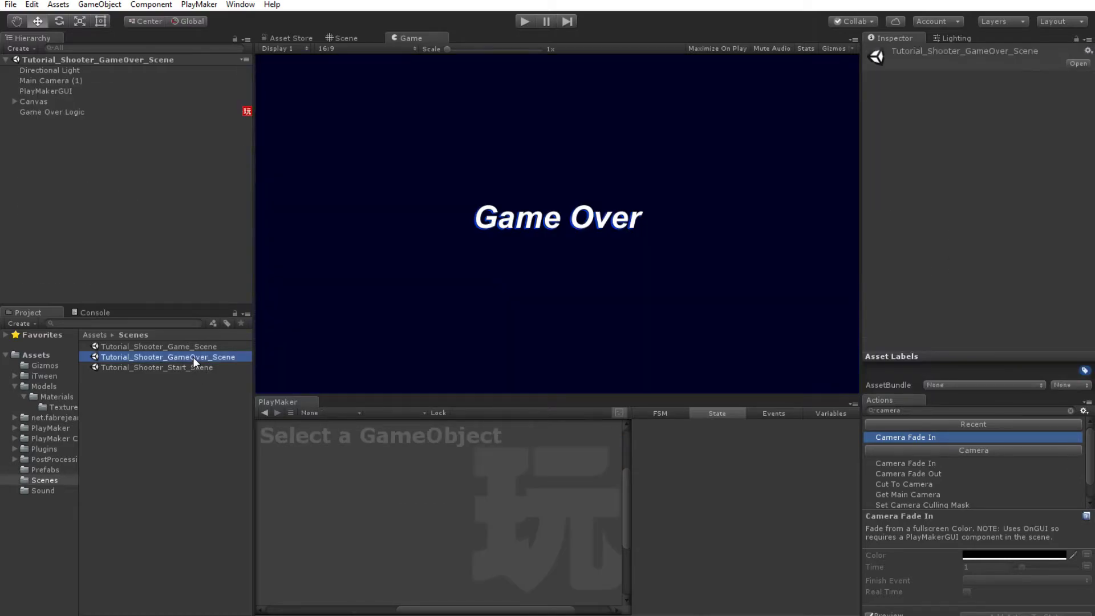
click(79, 114)
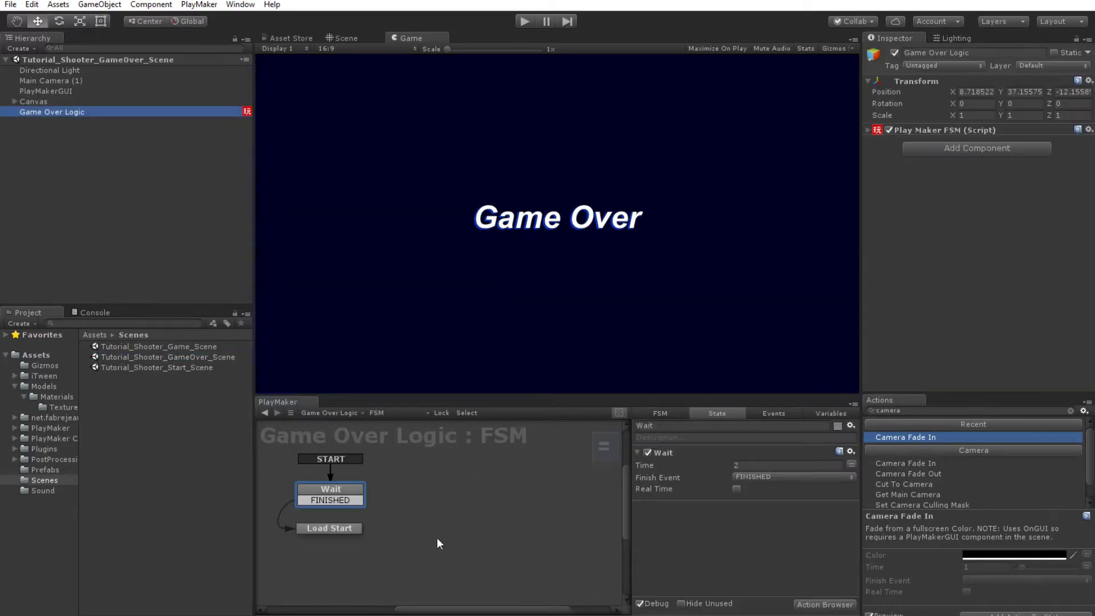
- Set the Wait action's time to 3 in the Game Over Logic FSM
click(749, 463)
text(3)
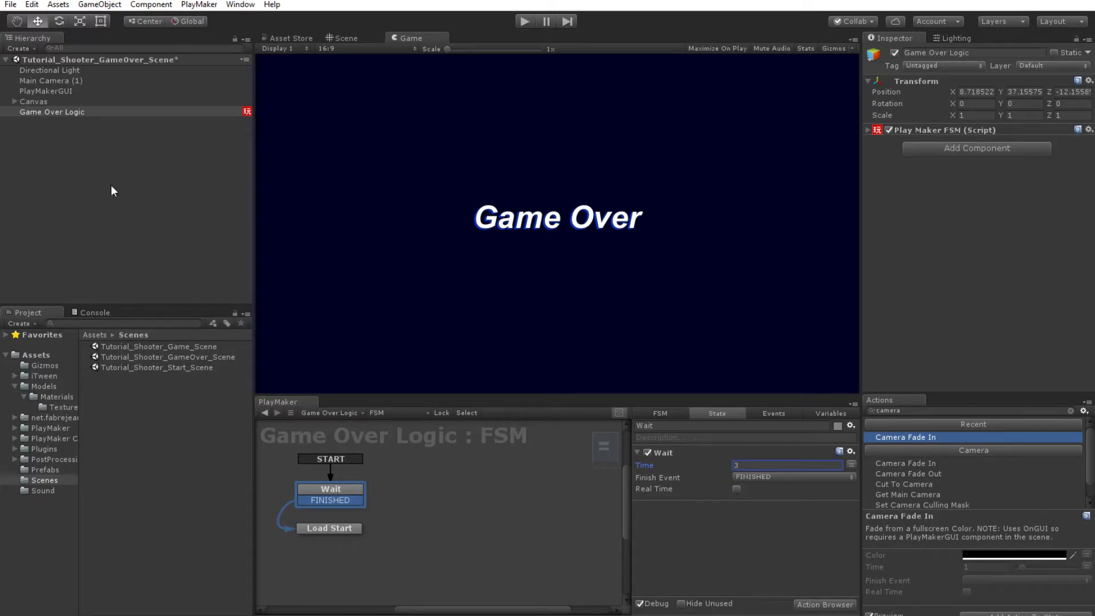
- Add an FSM to Main Camera (1), name its start state "fade in" and give that state the Camera Fade In action
click(52, 76)
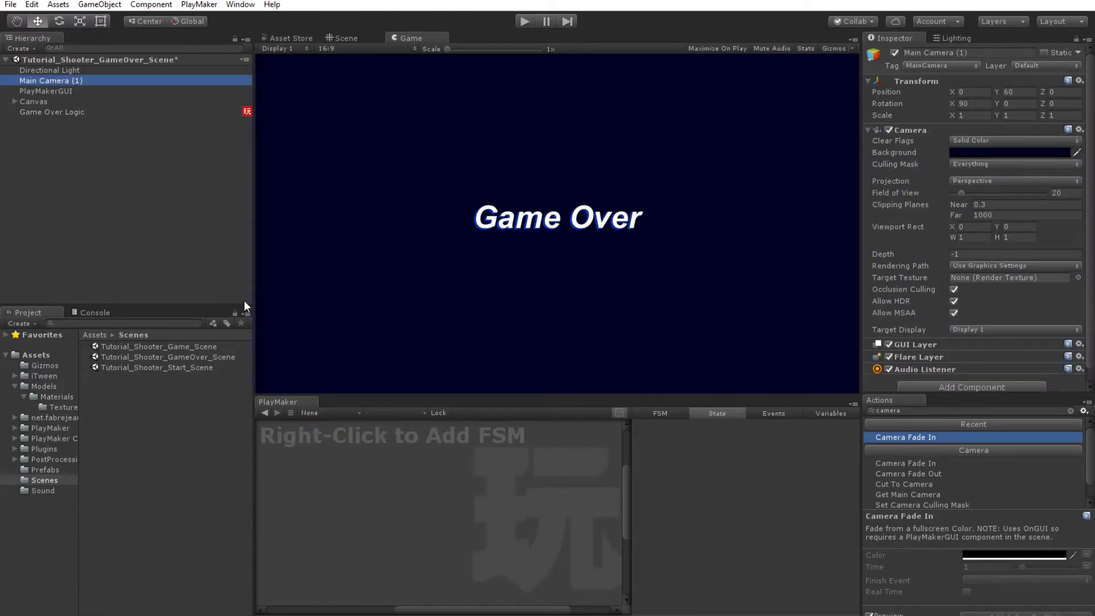
right_click(361, 467)
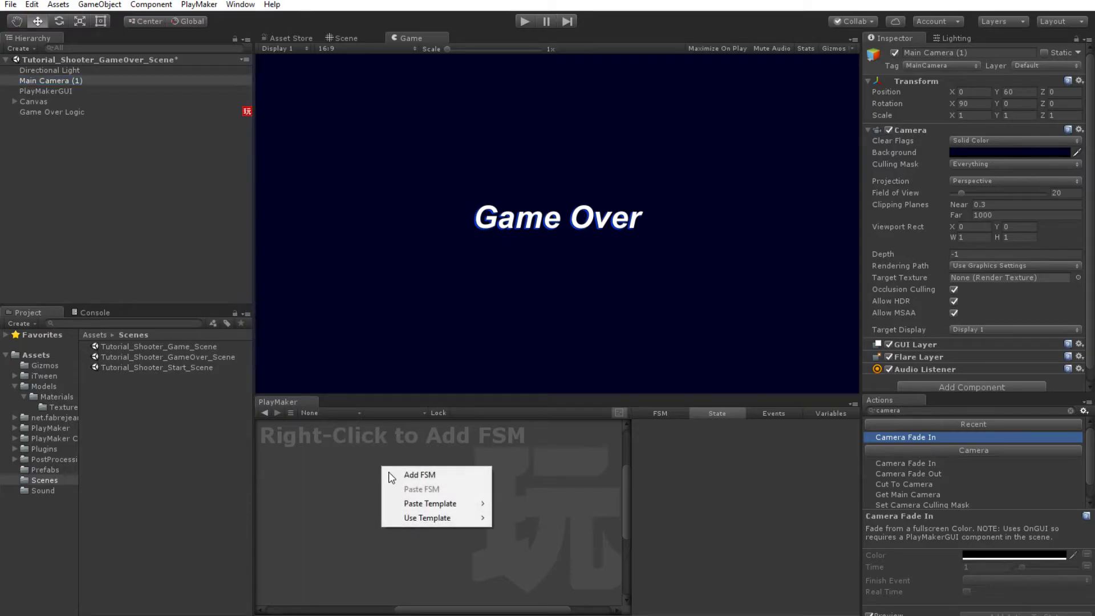
click(407, 474)
click(677, 429)
text(fade in)
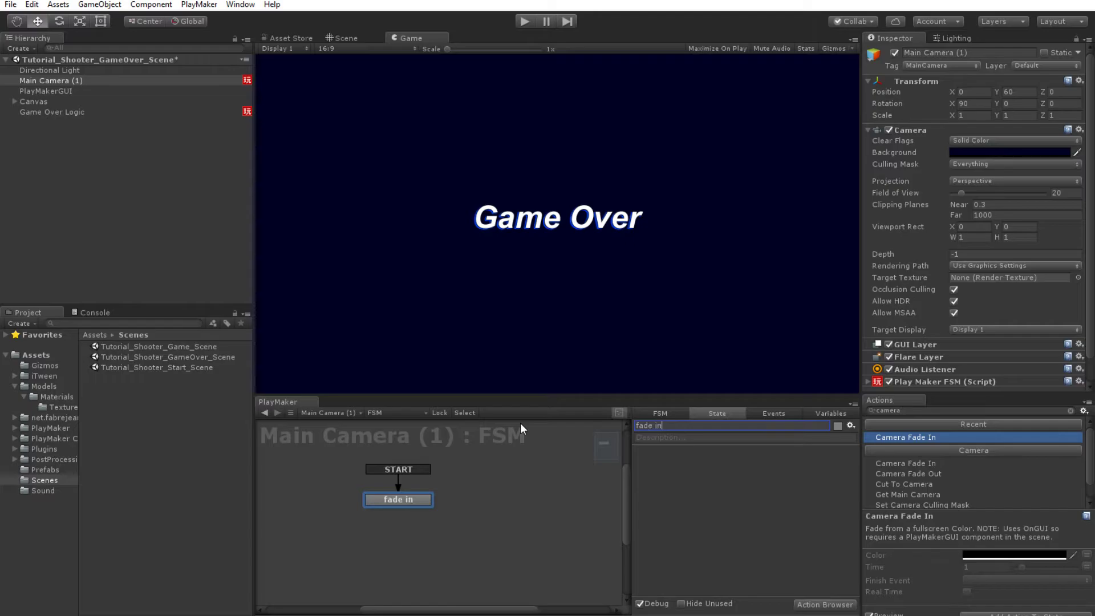
double_click(904, 438)
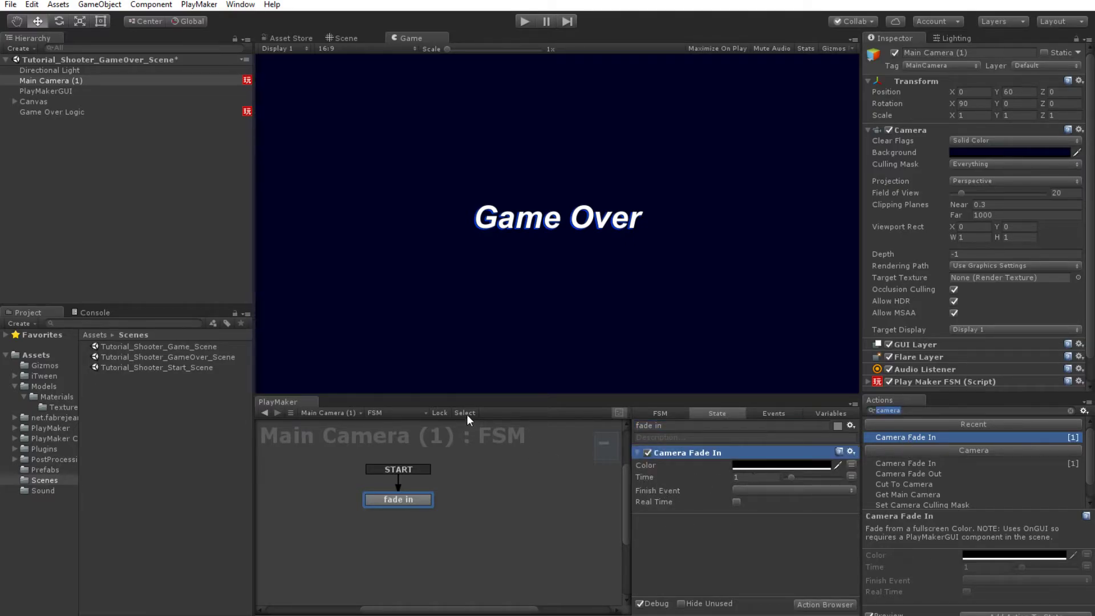
- Test the Game Over scene's fade-in in play mode, pause and stop it, and save the scene
click(521, 21)
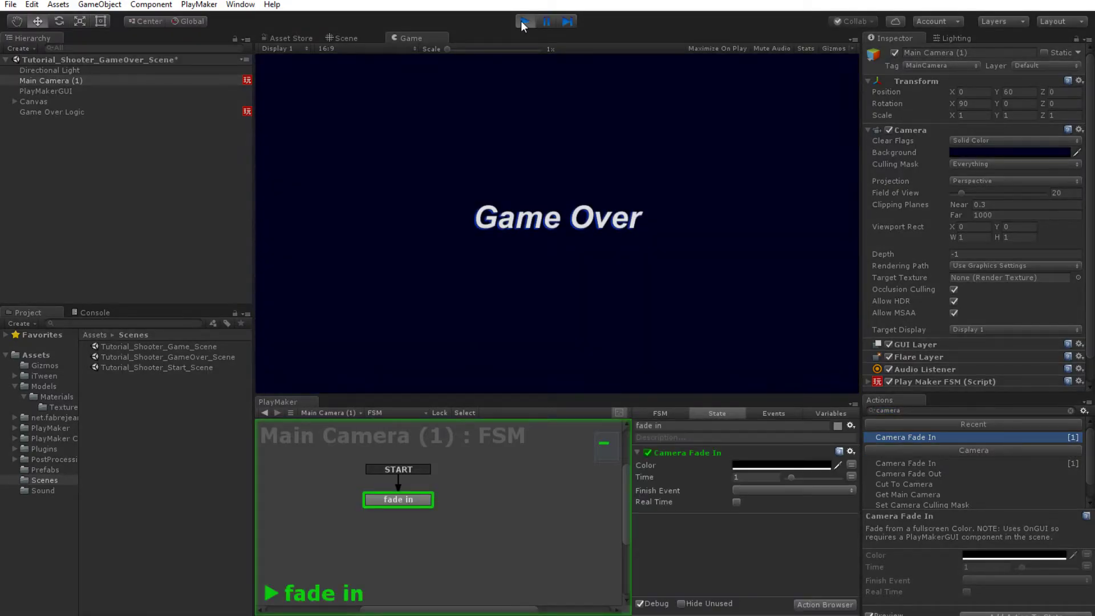
click(545, 21)
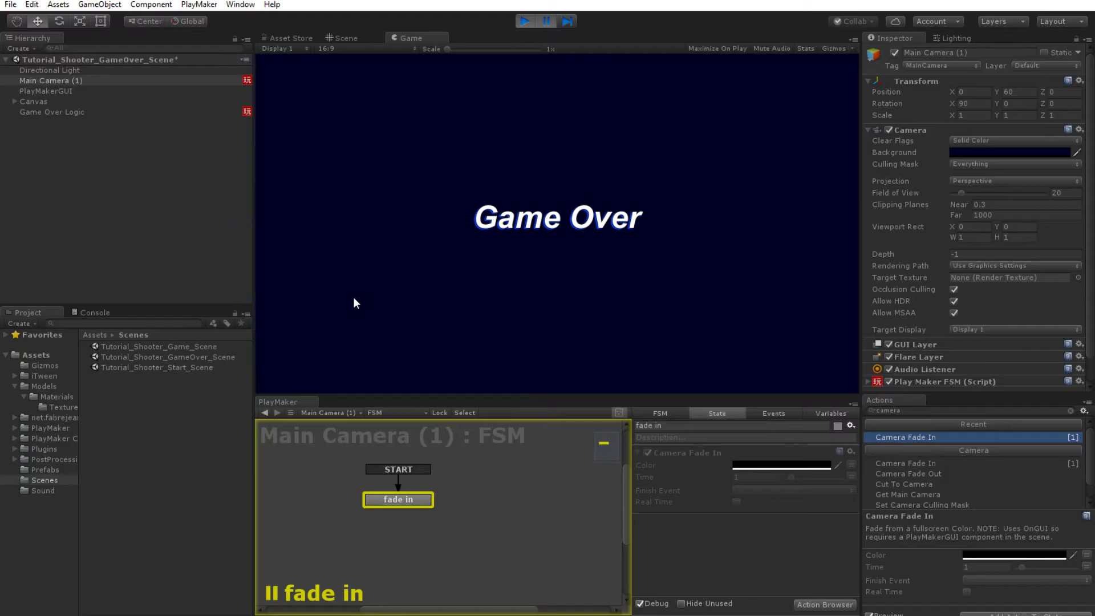
click(522, 22)
click(11, 4)
click(34, 52)
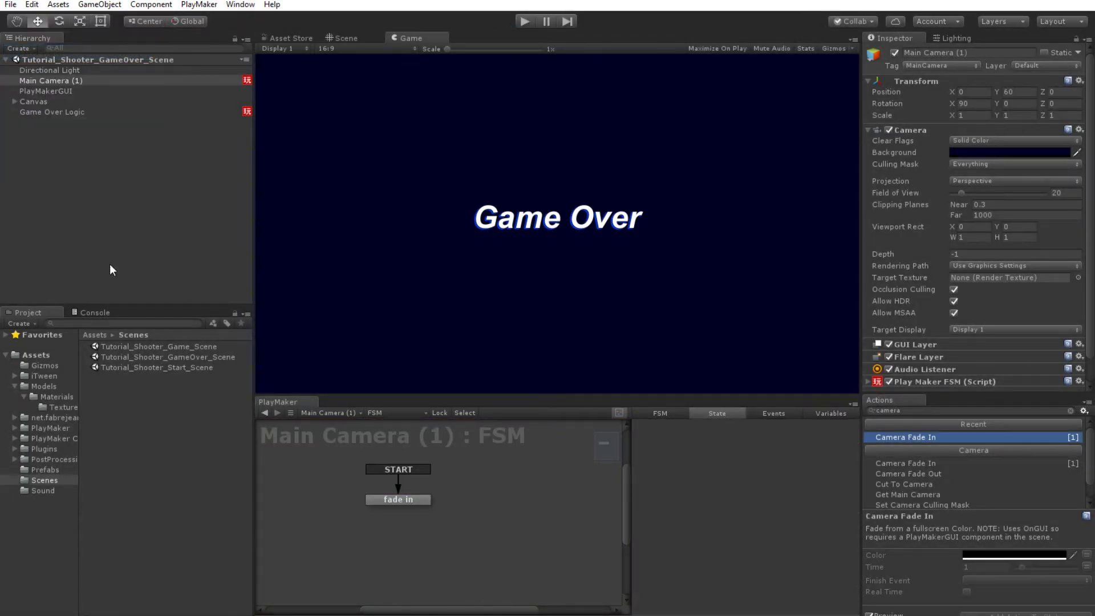
- Open Tutorial_Shooter_Start_Scene and add an FSM with a start state named "fade in" to Main Camera (1)
double_click(169, 367)
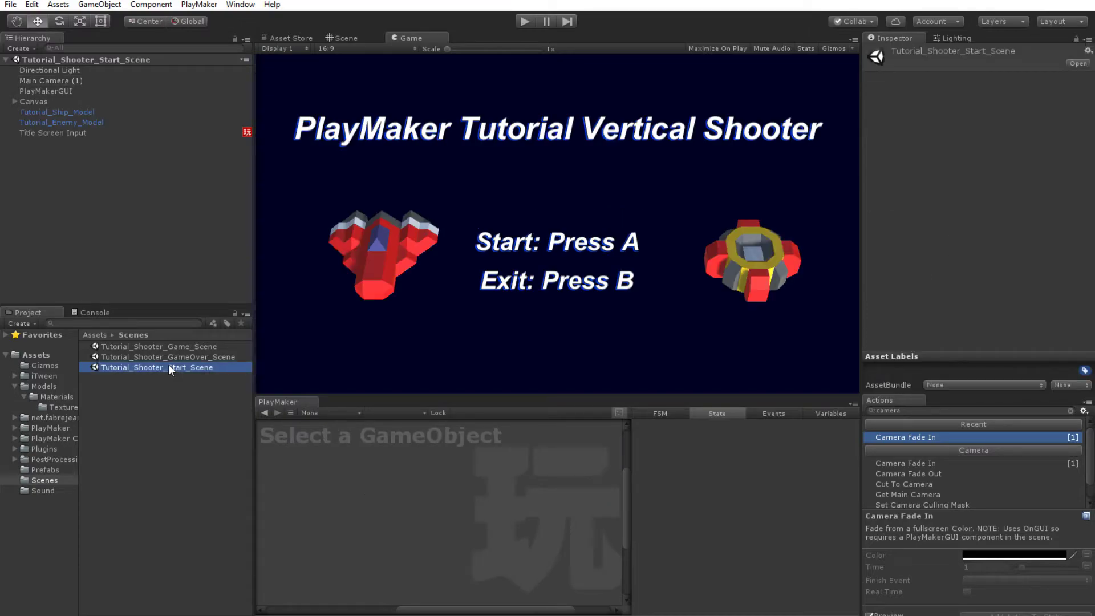
click(48, 80)
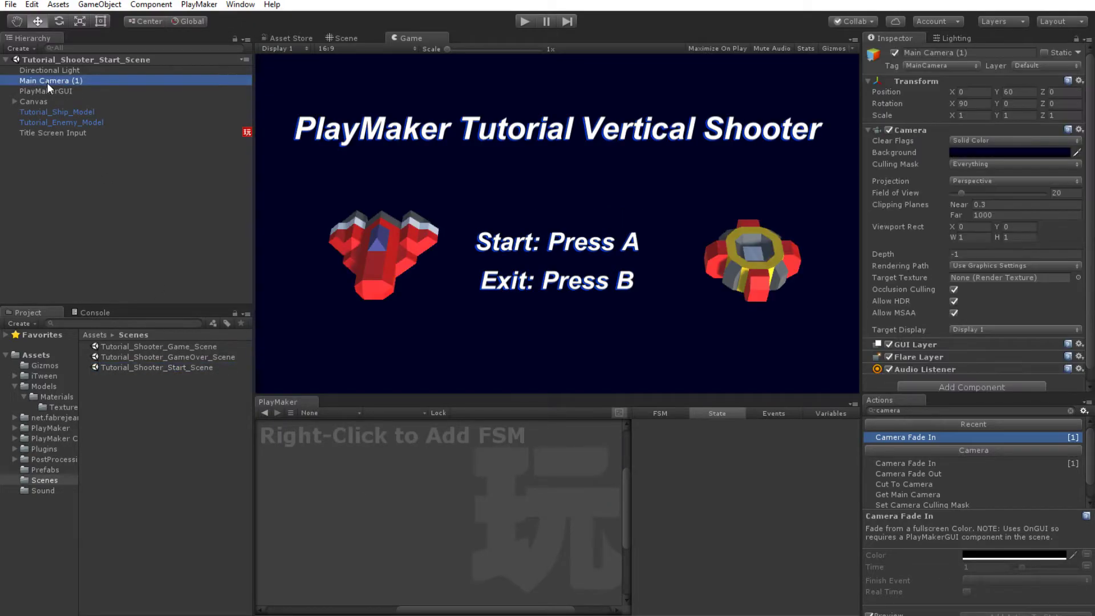
right_click(402, 479)
click(440, 482)
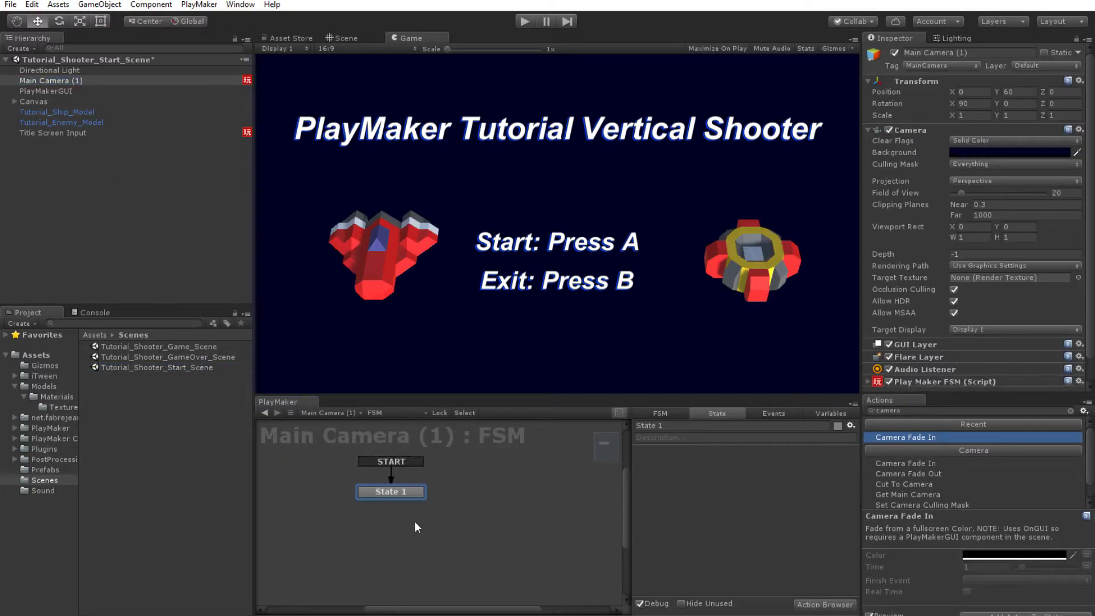
text(fade in)
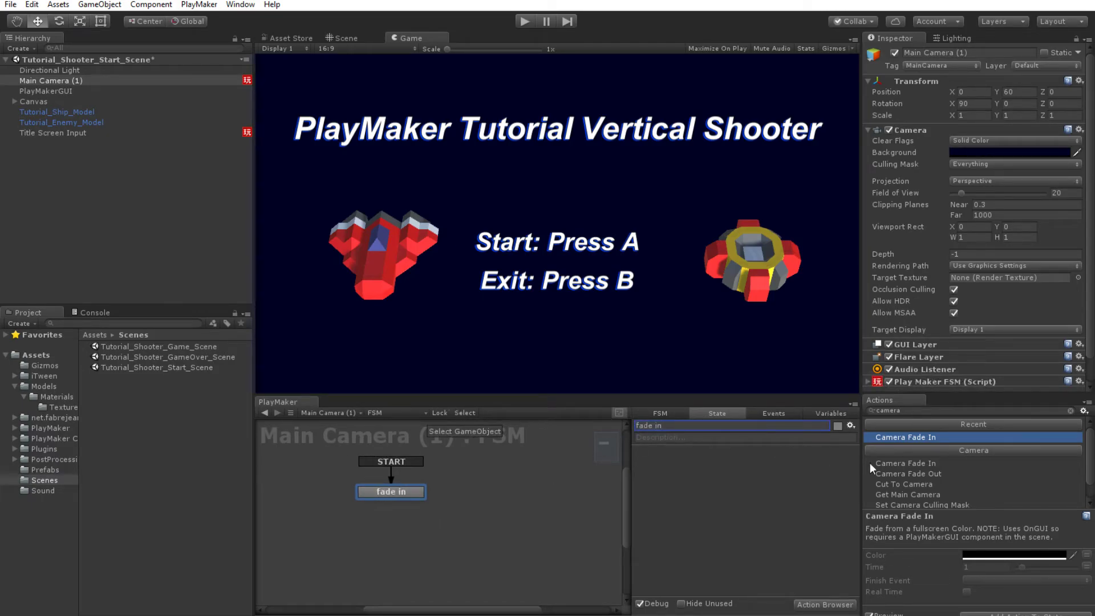
- Add the Camera Fade In action to the start scene camera's fade in state and save the scene
double_click(902, 436)
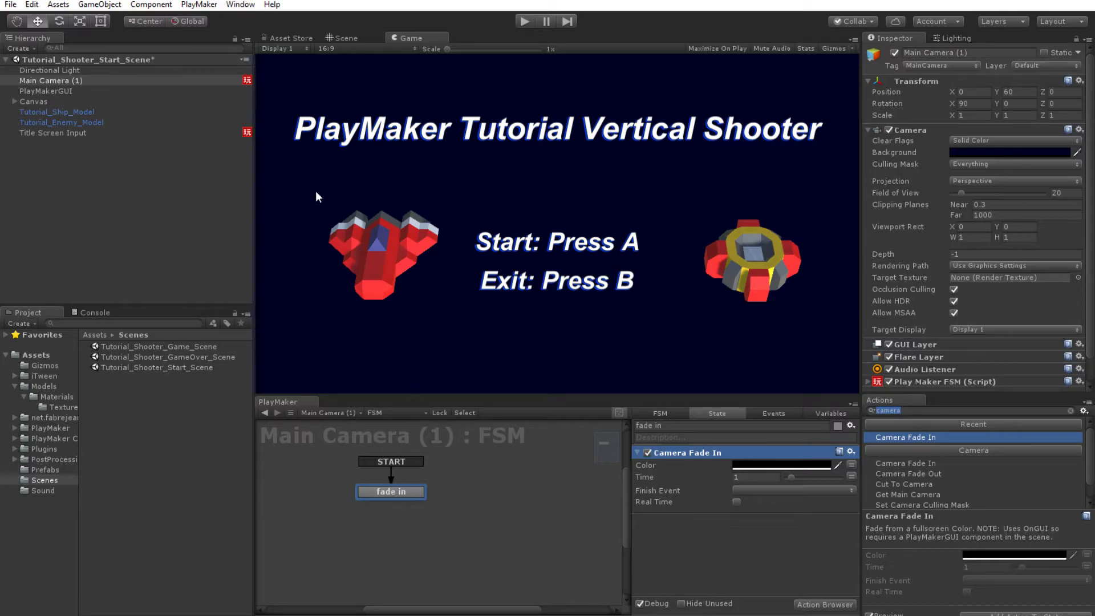
click(11, 4)
click(40, 53)
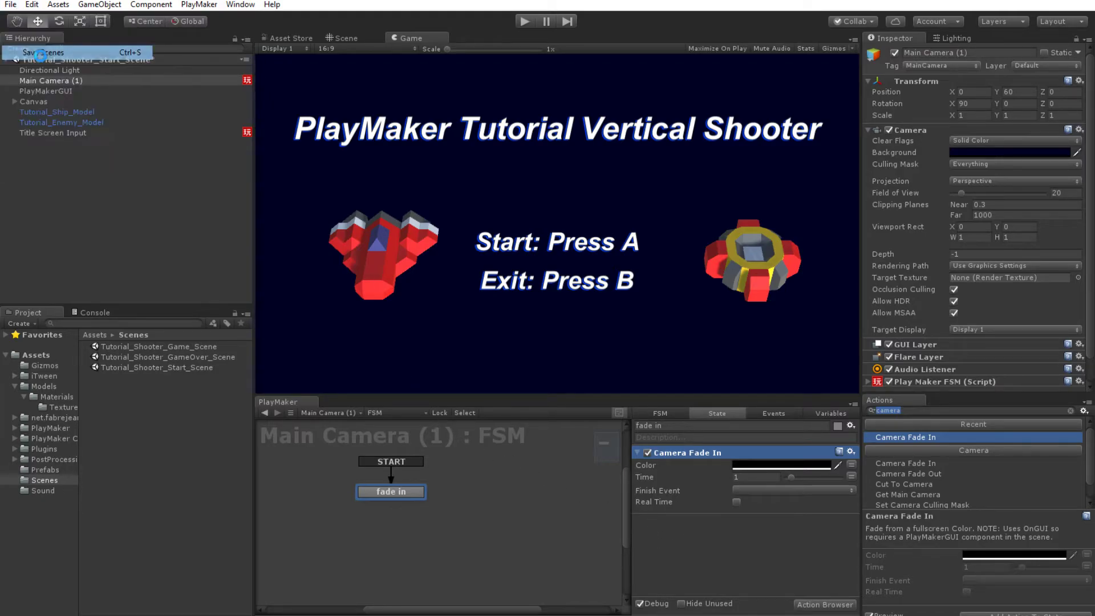
- Playtest from the title screen through losing all lives and back to the title, checking the scene fades, and stop play mode
click(524, 22)
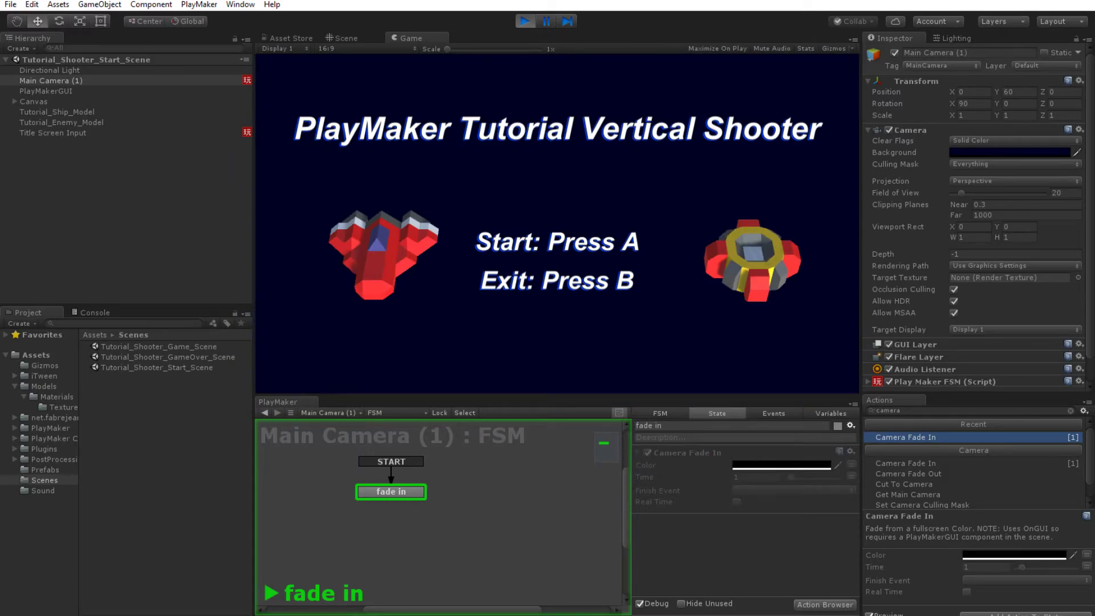
key(a)
key(Right)
key(Down)
key(Right)
key(Left)
key(Right)
key(Right)
key(Up)
key(Left)
key(Right)
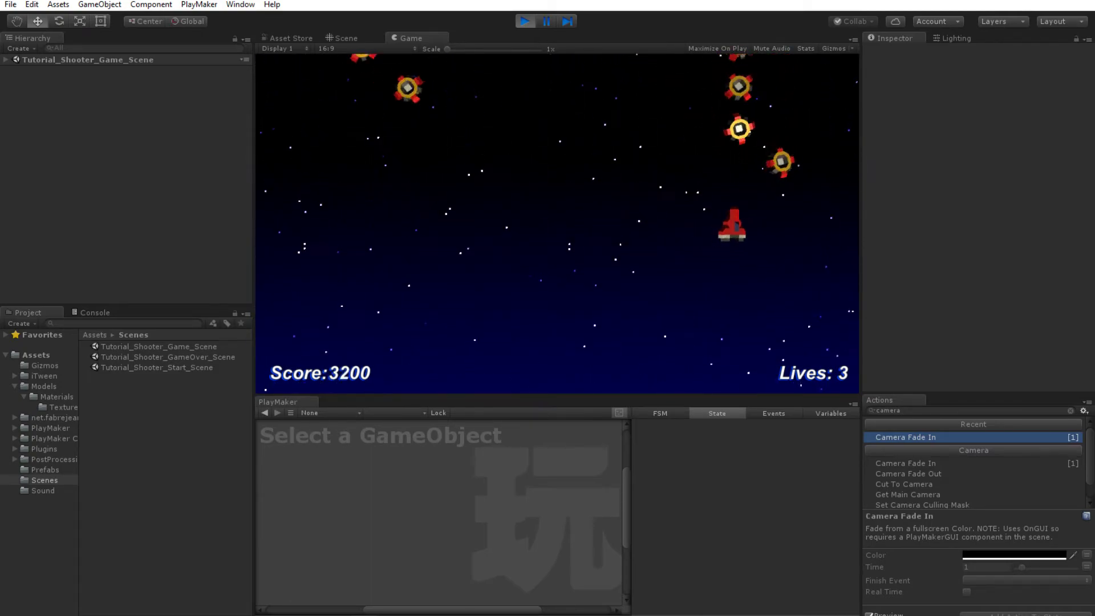
key(Right)
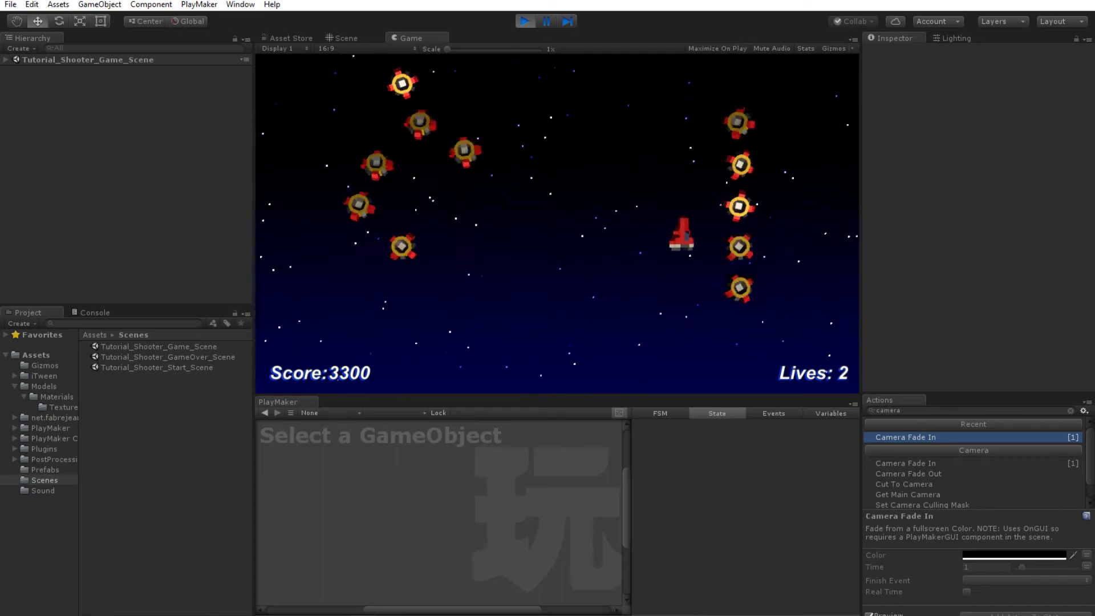
key(Left)
key(Down)
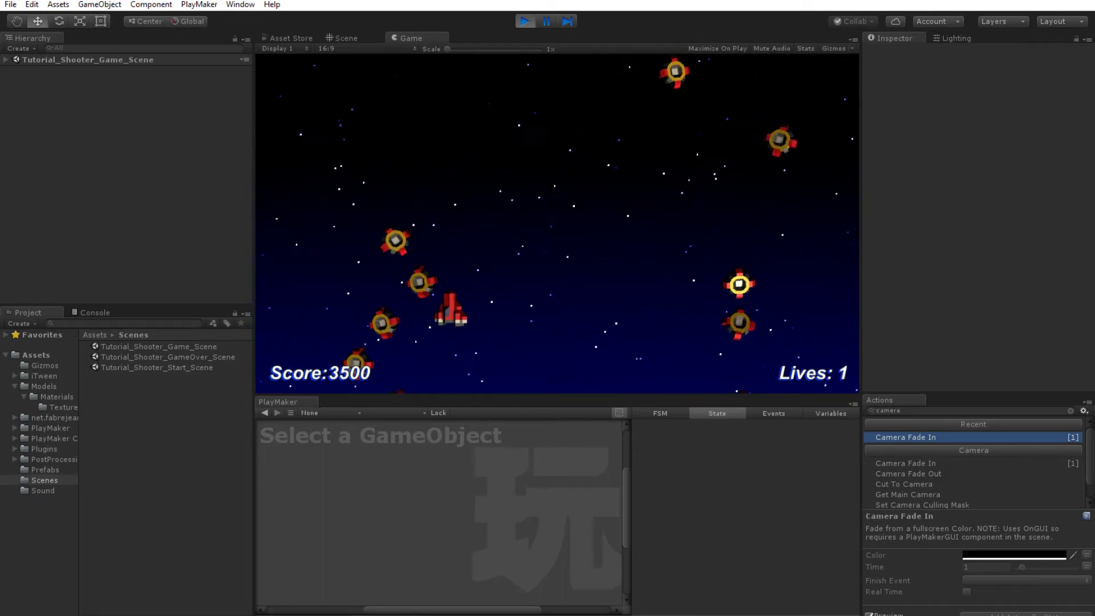
key(Right)
key(Down)
key(Right)
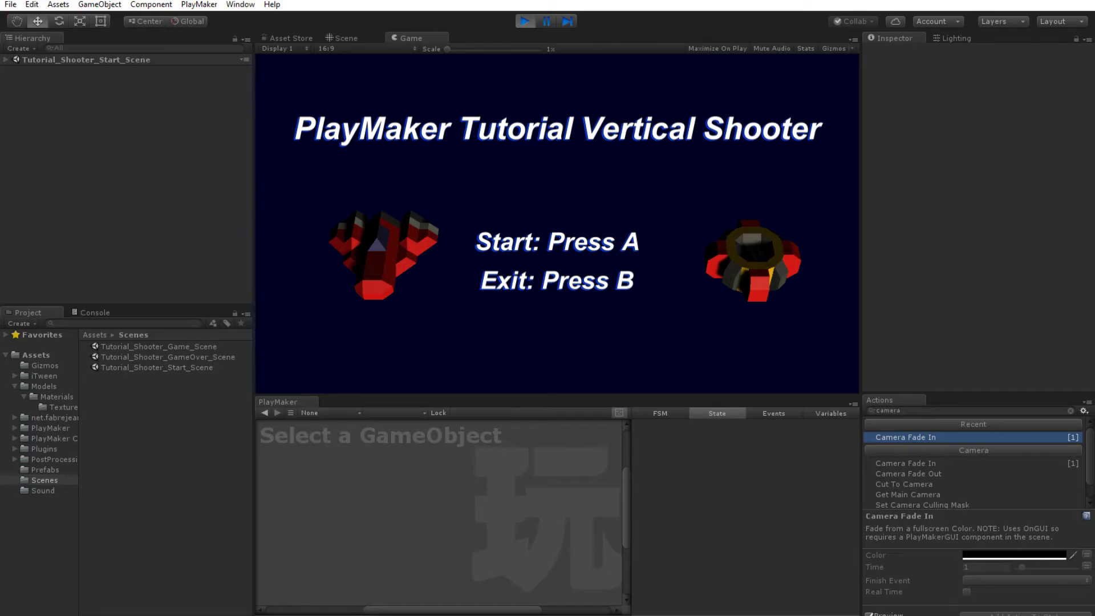
click(524, 21)
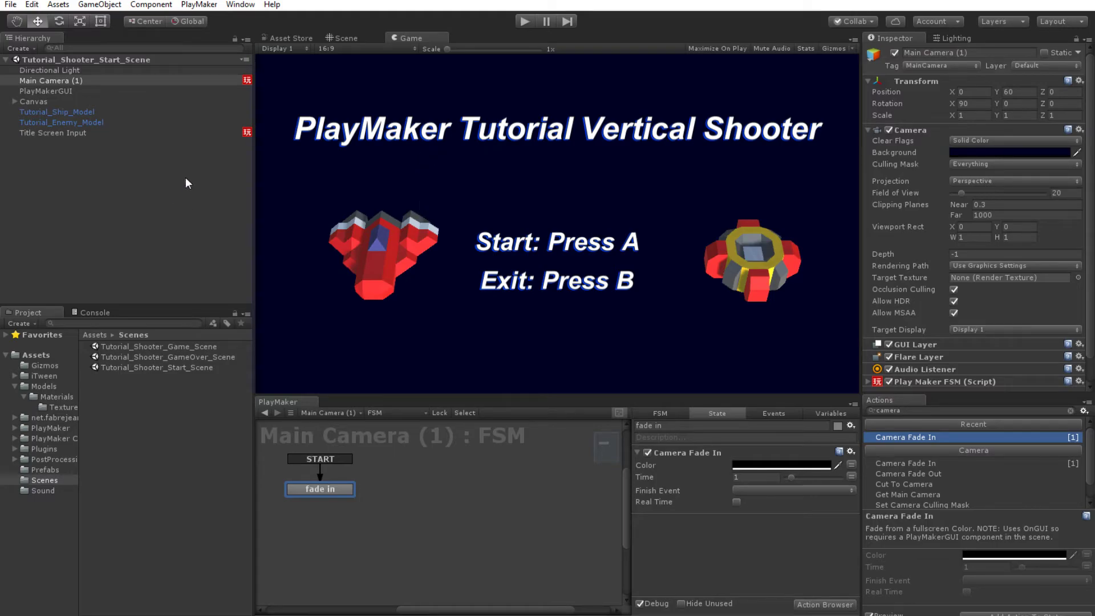
- Save the start scene and open the Build Settings
click(11, 4)
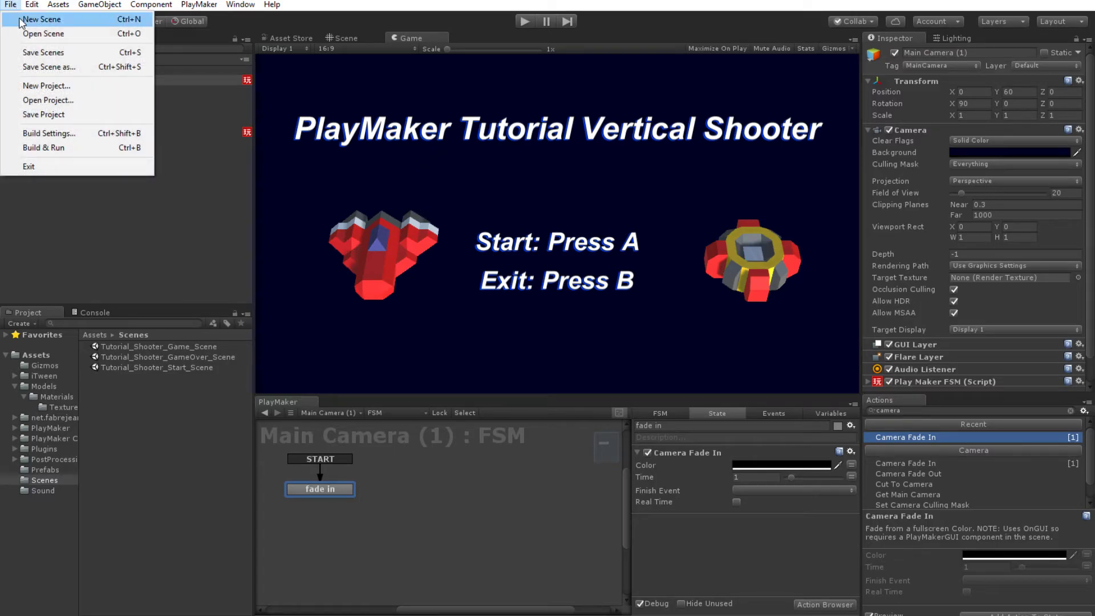
click(36, 52)
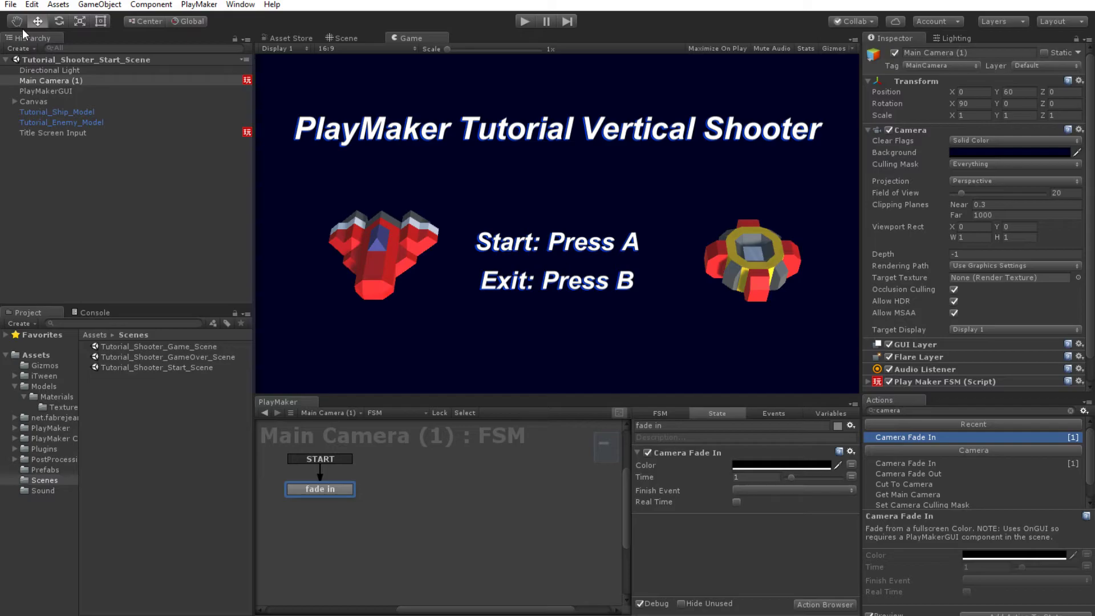
click(11, 5)
click(41, 133)
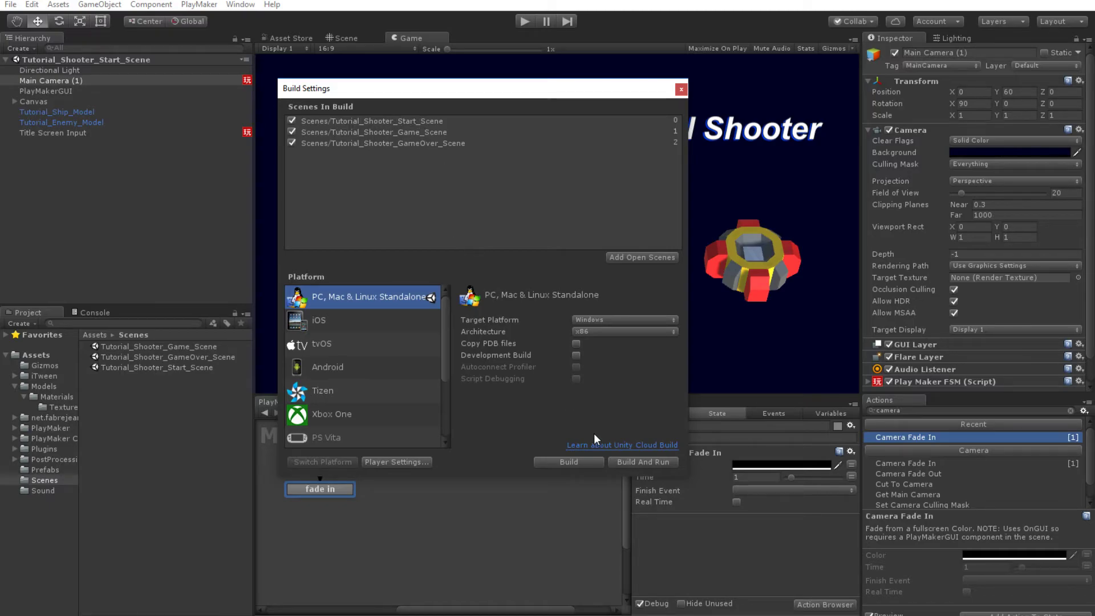
- Build and run the Windows standalone game, saving the executable as Tutorial_Shooter in the root of the G: drive
click(639, 460)
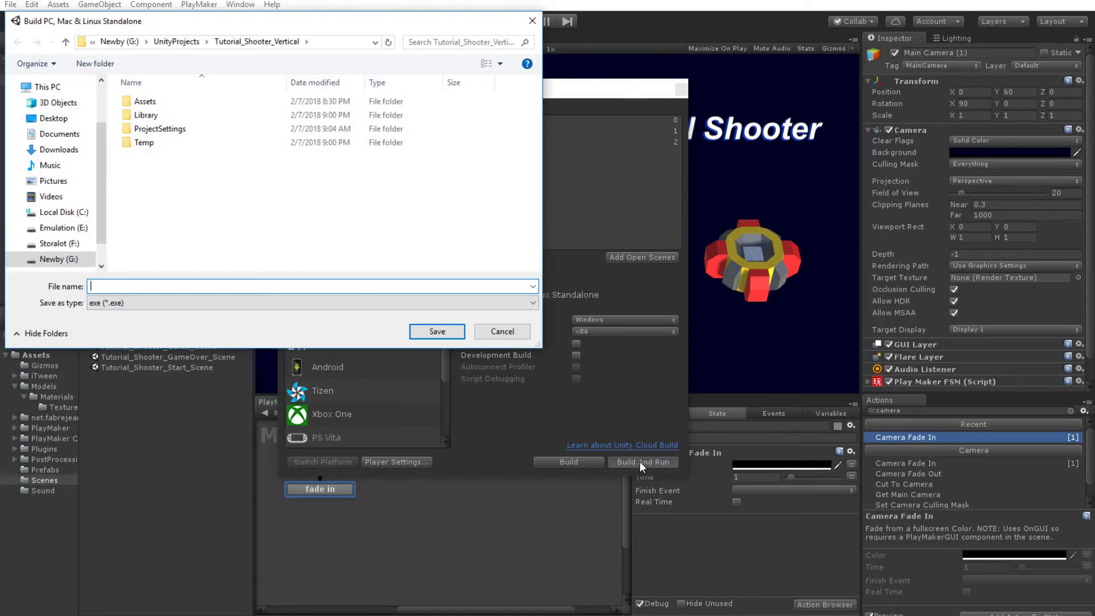
click(183, 41)
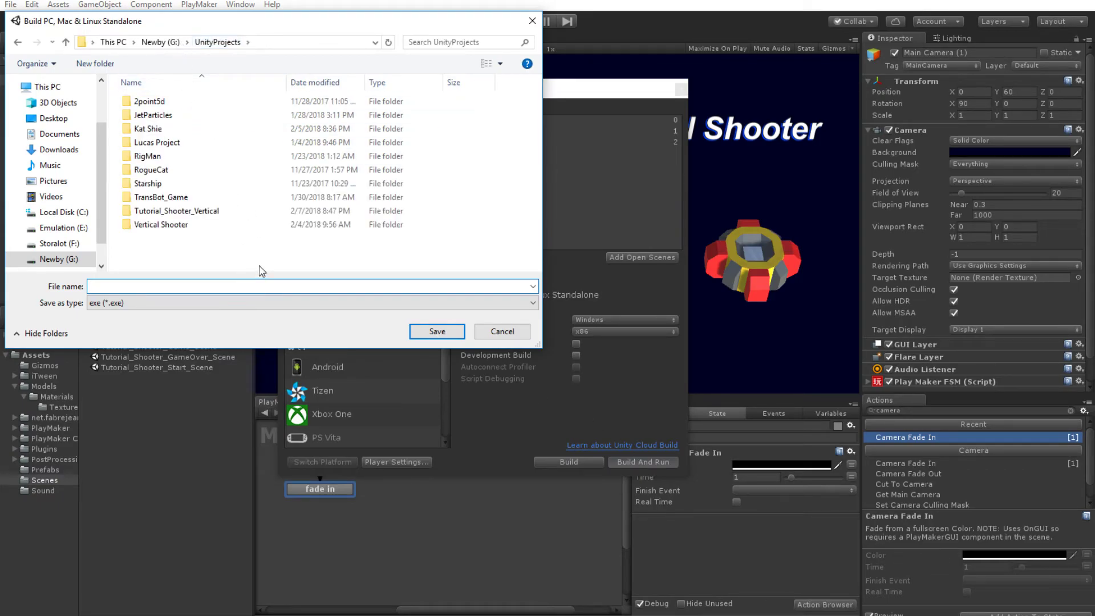
click(161, 42)
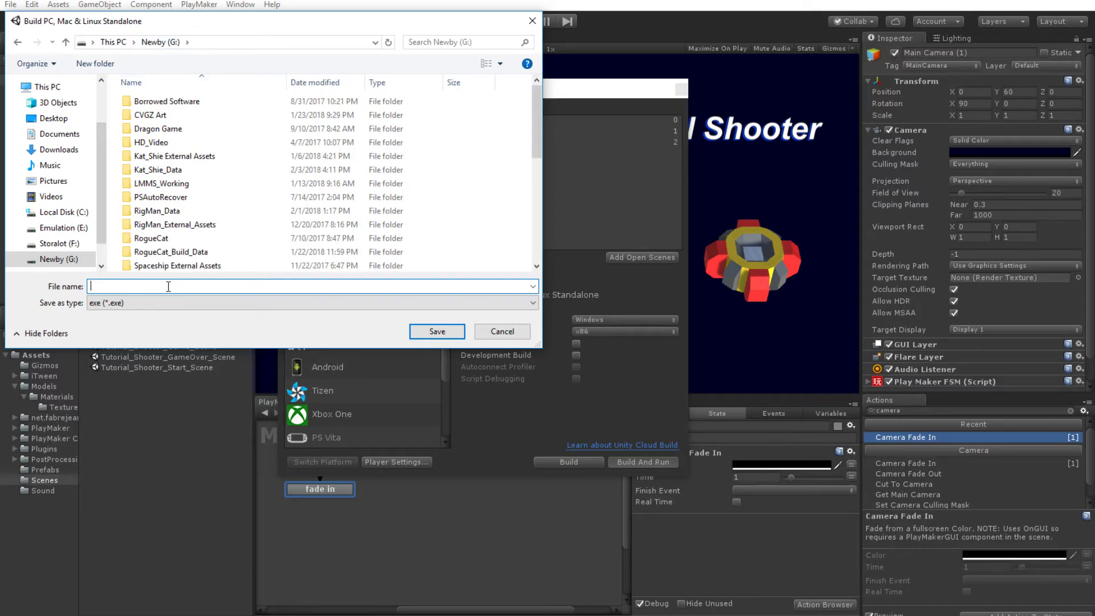
text(Tutorial_Shooter)
click(436, 332)
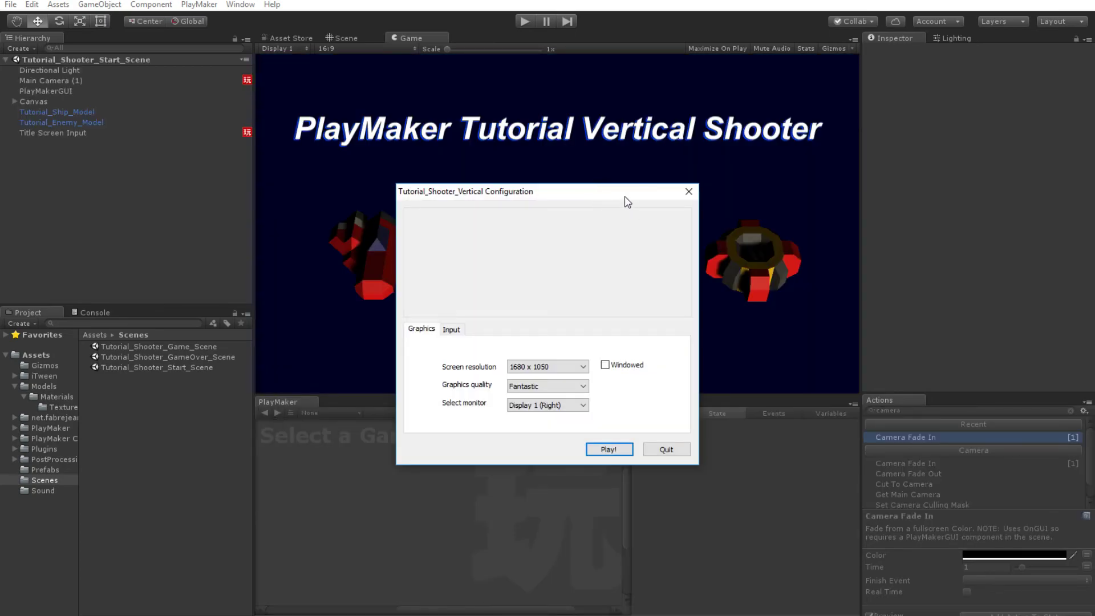
- Launch the built game with its configured graphics settings and play a full round, moving and shooting enemies until all lives are lost
drag(572, 193, 556, 182)
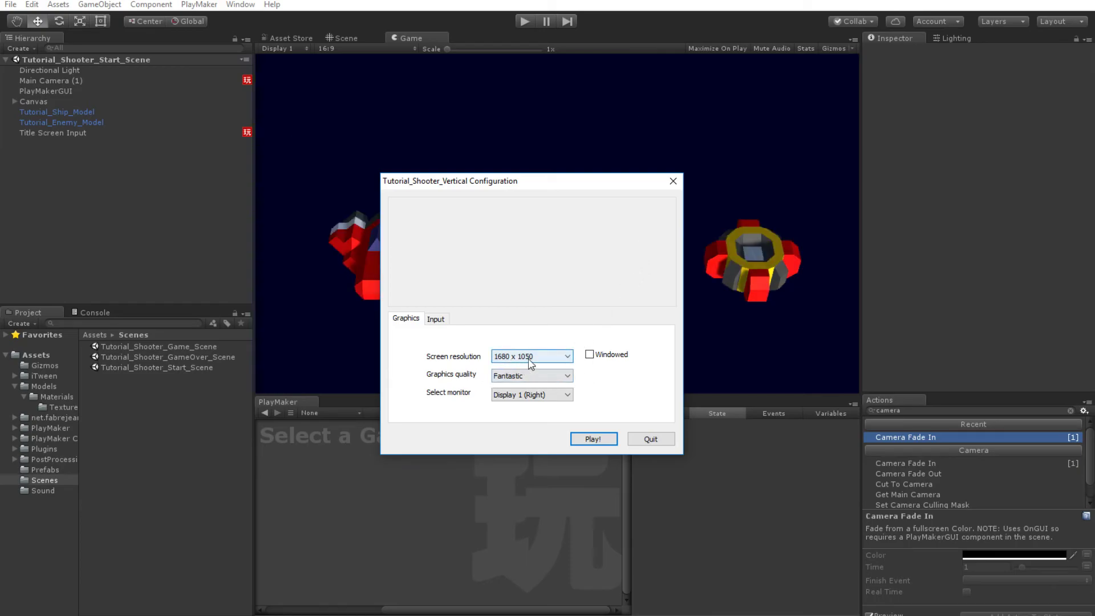
click(593, 439)
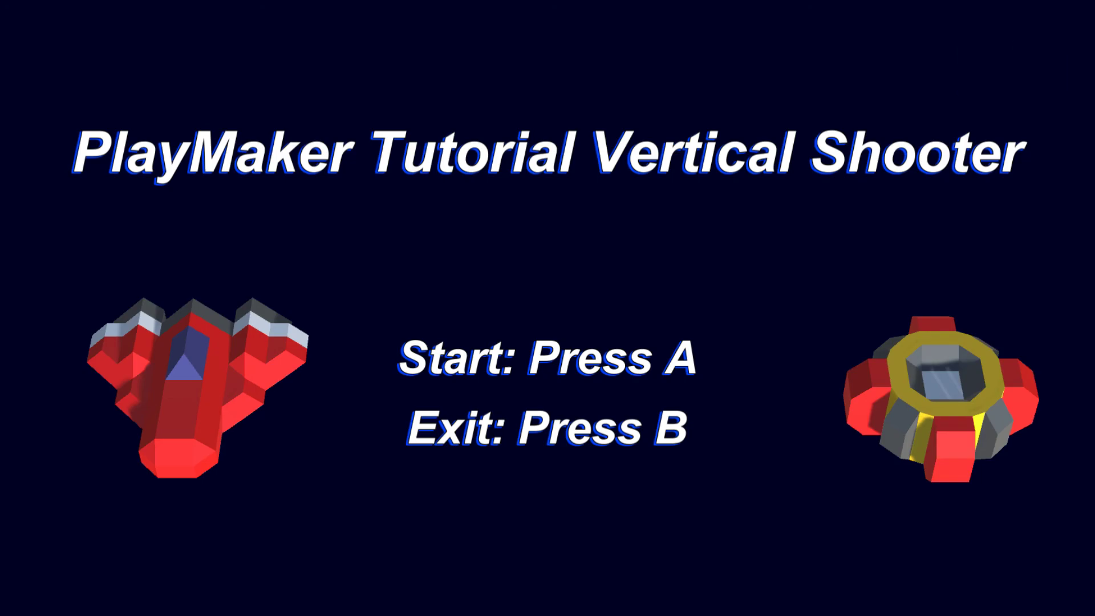
key(a)
key(Left)
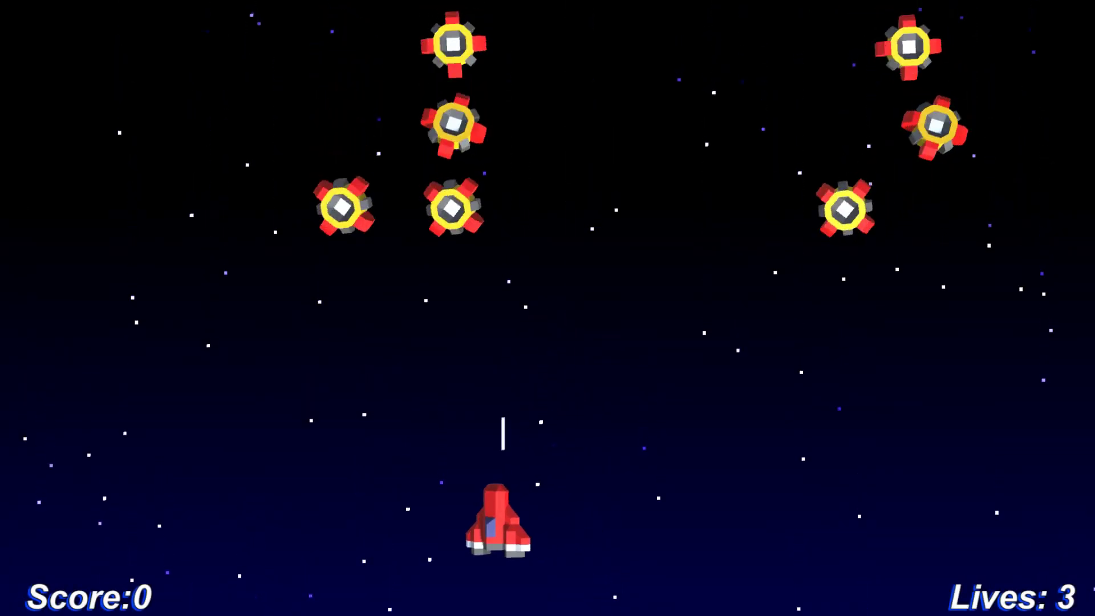
key(space)
key(Left)
key(Right)
key(Up)
key(Left)
key(space)
key(Left)
key(space)
key(Right)
key(Down)
key(Down)
key(Left)
key(space)
key(Right)
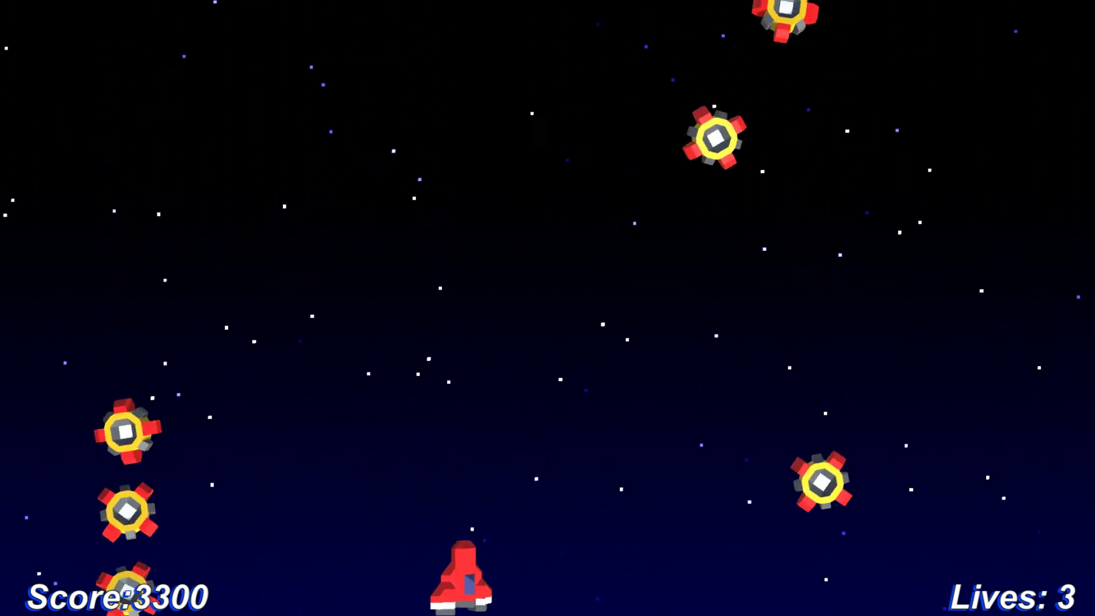
key(Right)
key(Up)
key(space)
key(Left)
key(Right)
key(space)
key(Left)
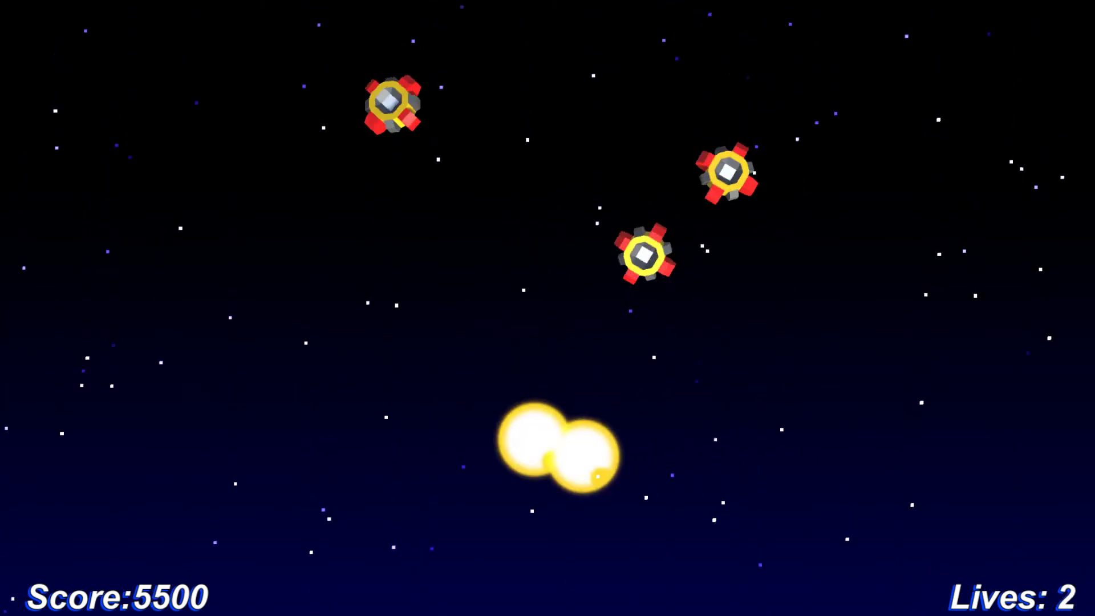
key(Left)
key(Down)
key(space)
key(Right)
key(space)
key(Left)
key(Up)
key(space)
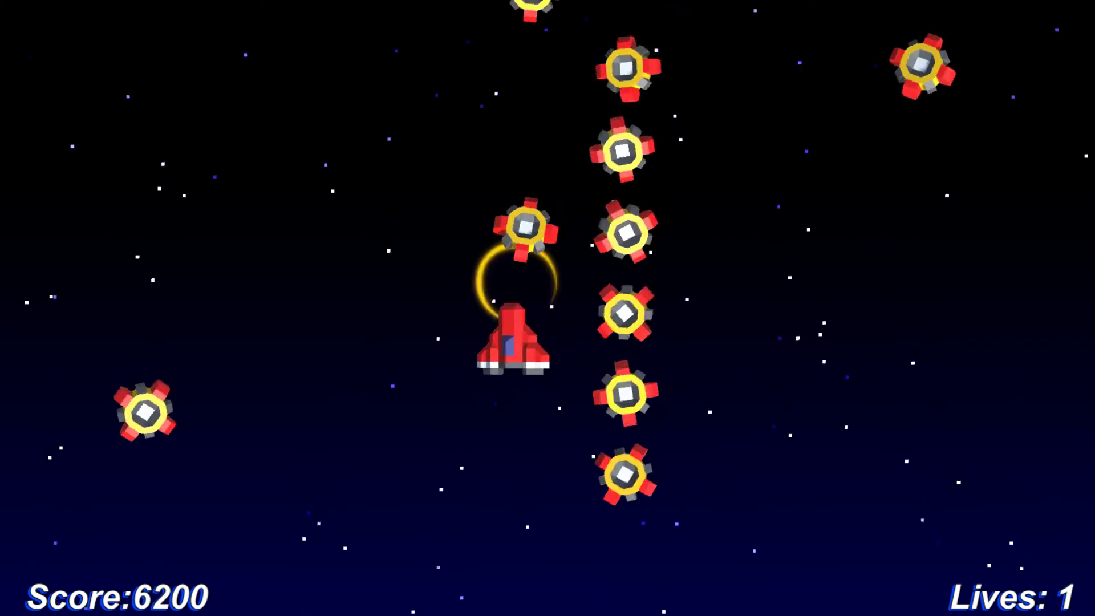
key(Down)
key(space)
key(Left)
key(Right)
key(Down)
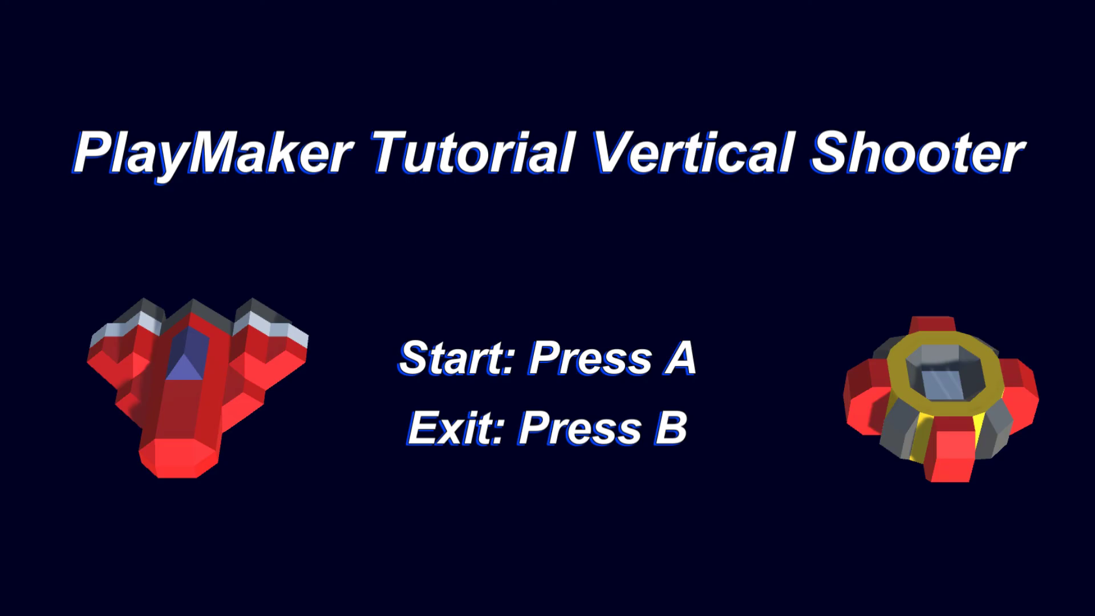
- Play a second round of the built game, steering the ship among the enemies, and return to the Unity editor
key(a)
key(Right)
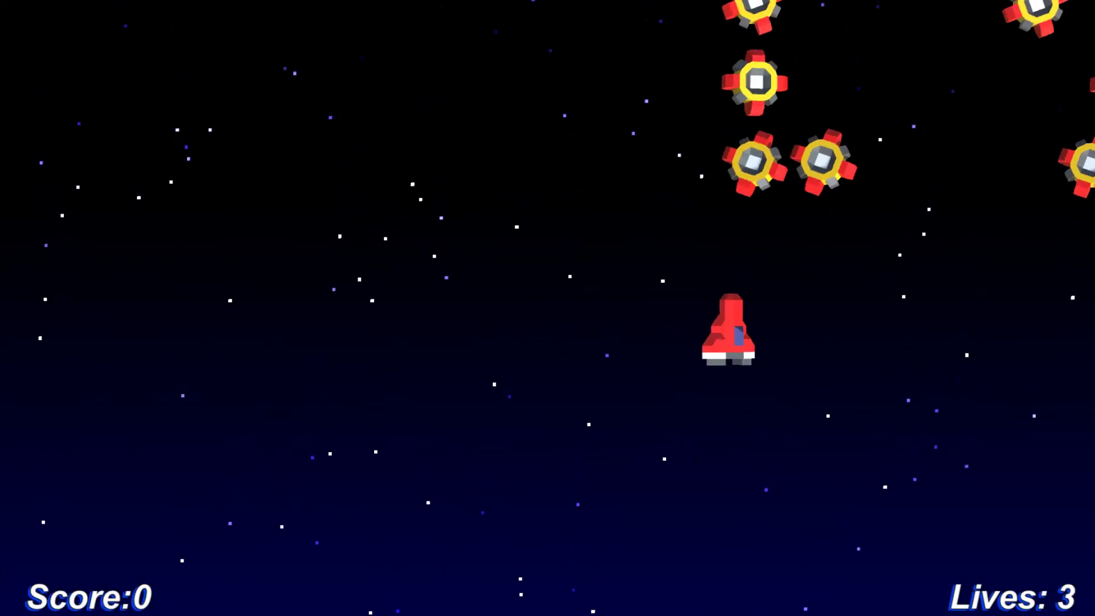
key(Down)
key(Down)
key(Left)
key(Right)
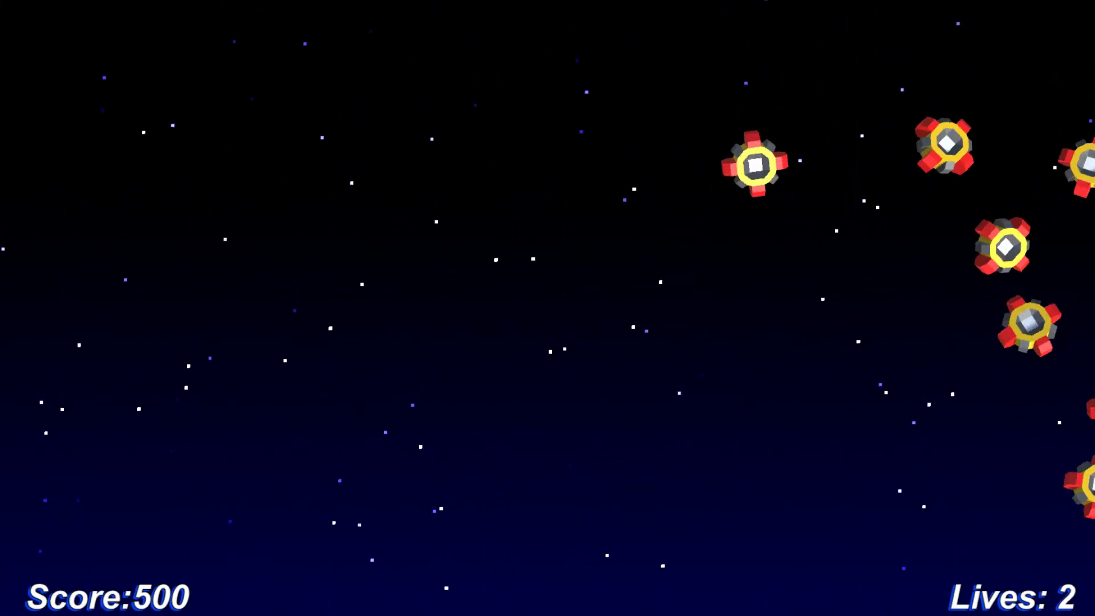
key(Right)
key(Down)
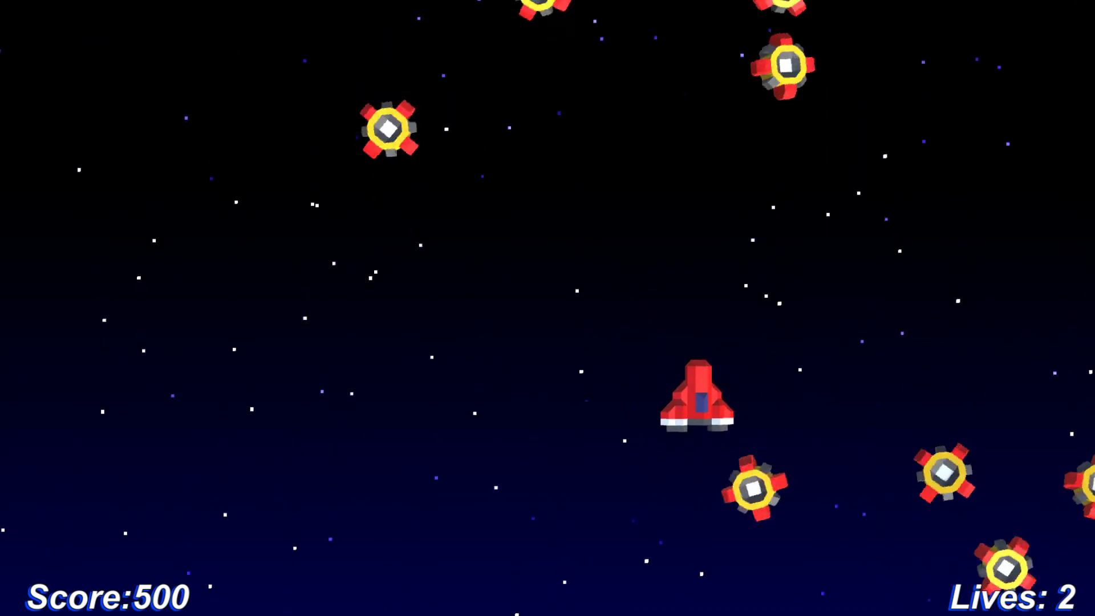
key(Up)
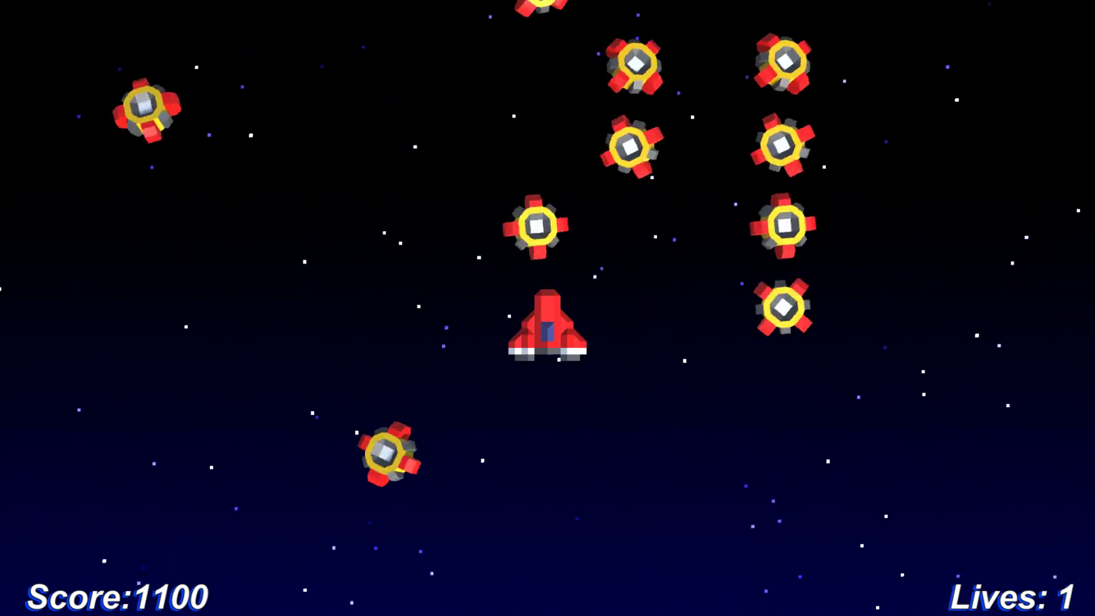
key(Up)
key(Right)
key(Left)
key(Down)
key(Right)
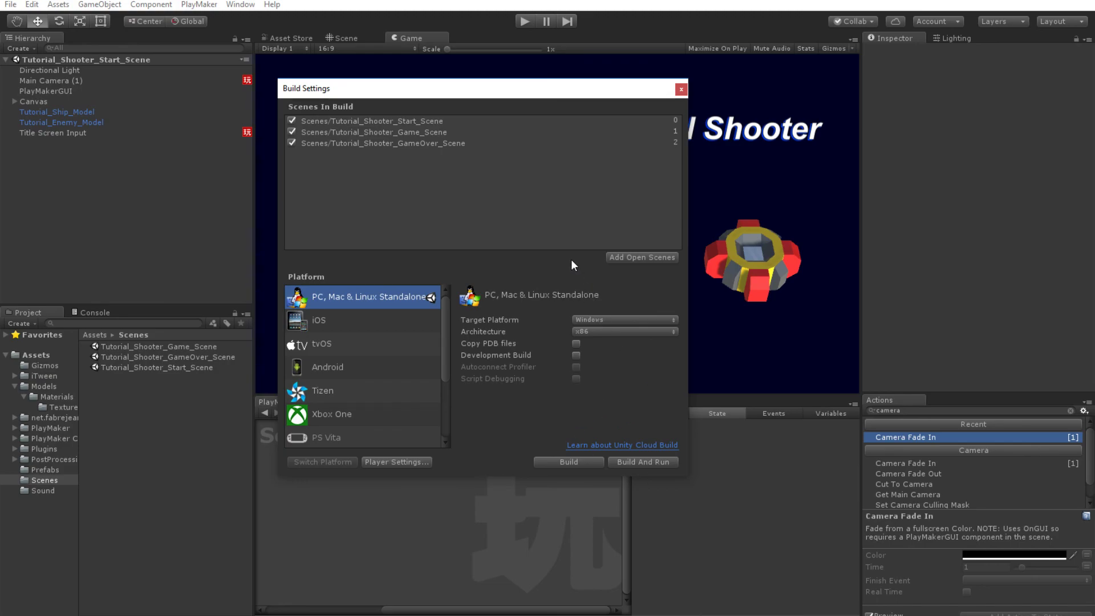
drag(570, 92, 644, 122)
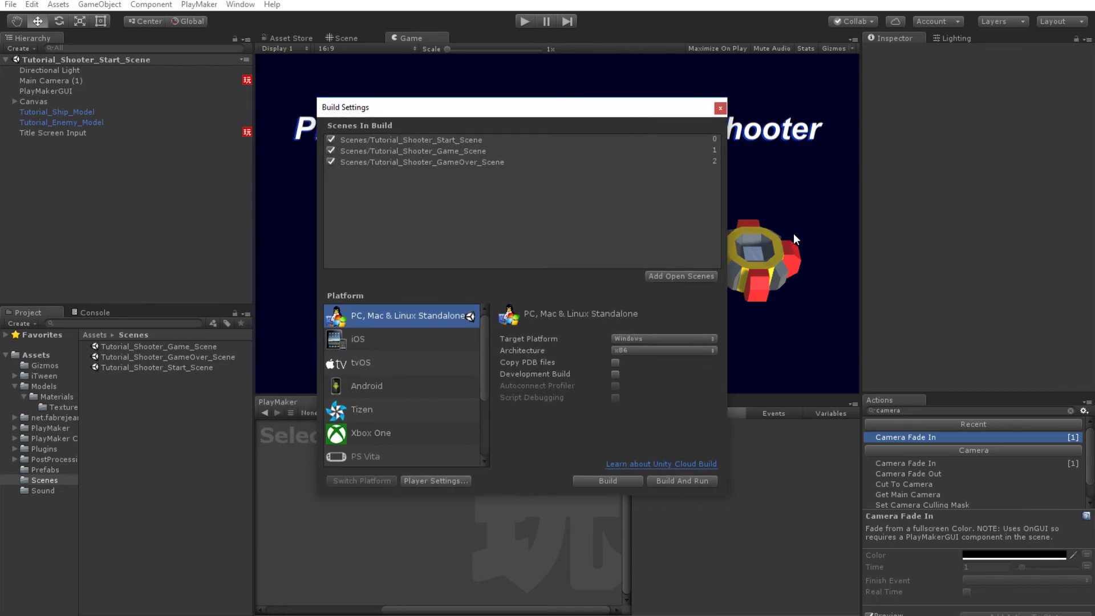